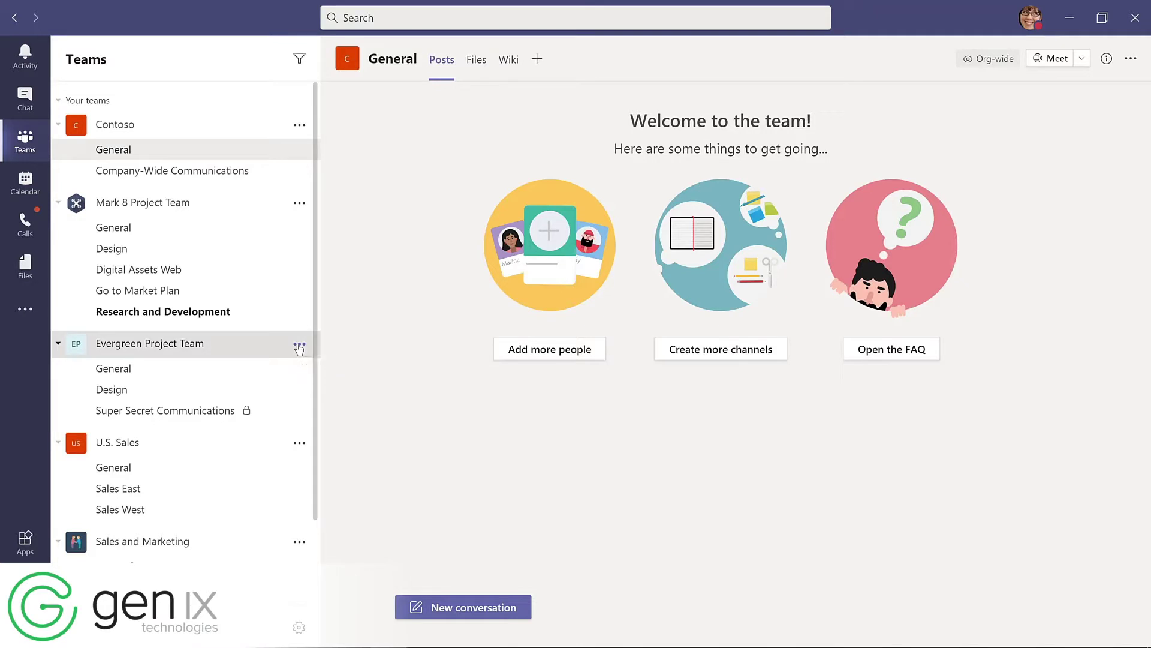
# Step: Open the management page of the Evergreen Project Team and expand its members and guests list
pyautogui.click(299, 347)
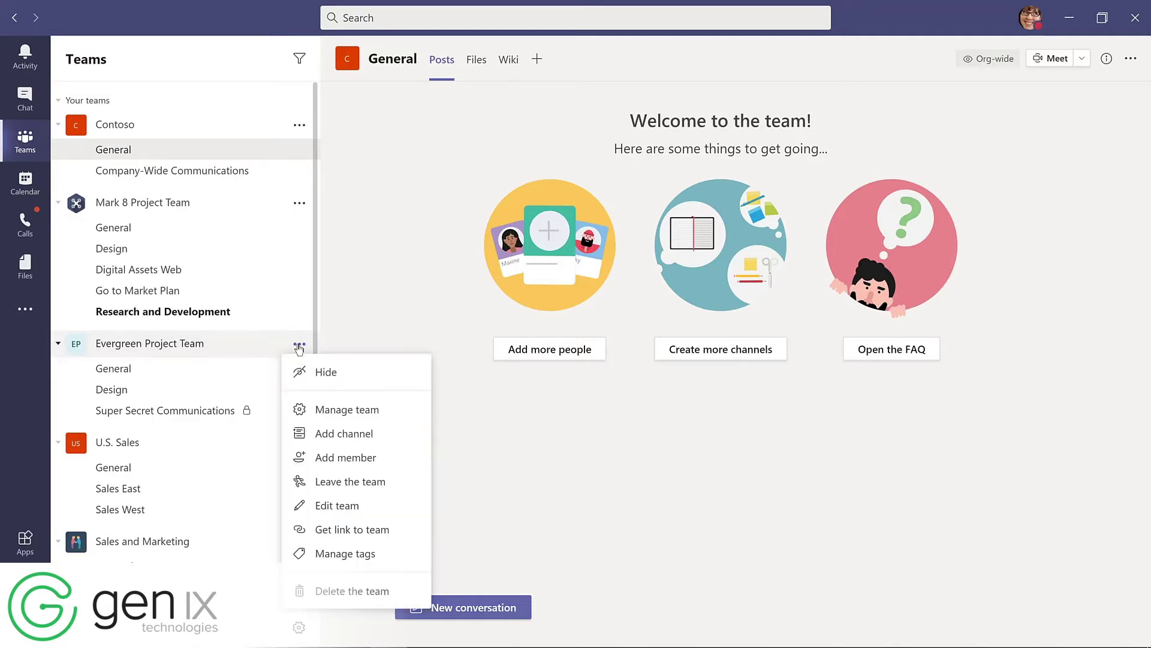
pyautogui.click(327, 410)
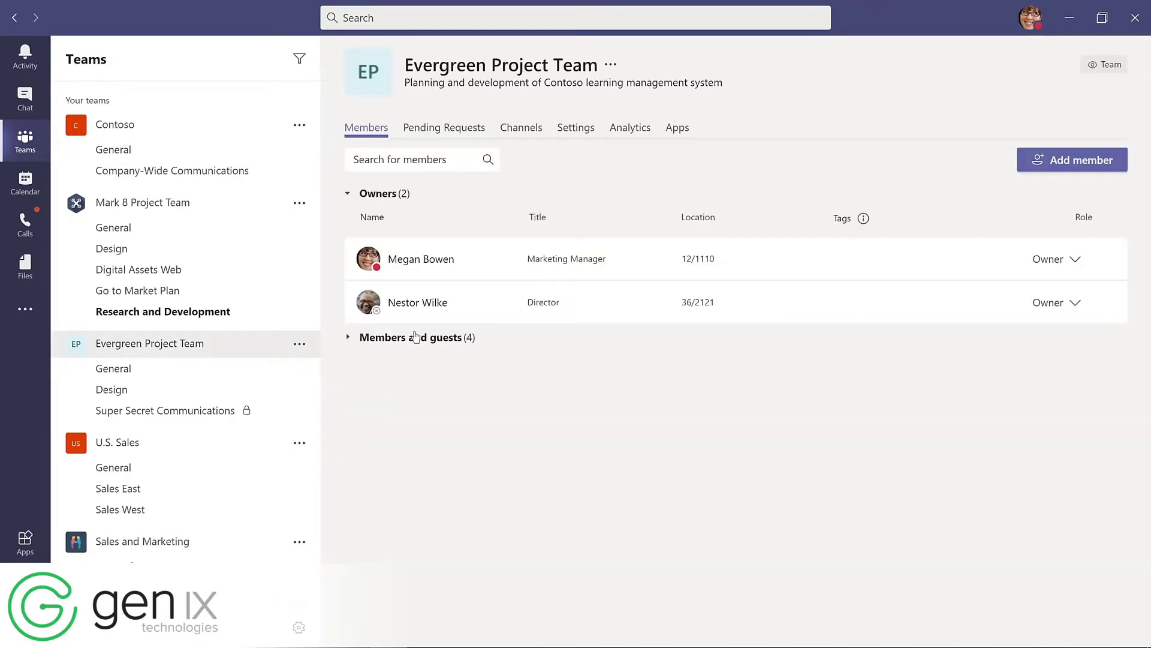
pyautogui.click(409, 340)
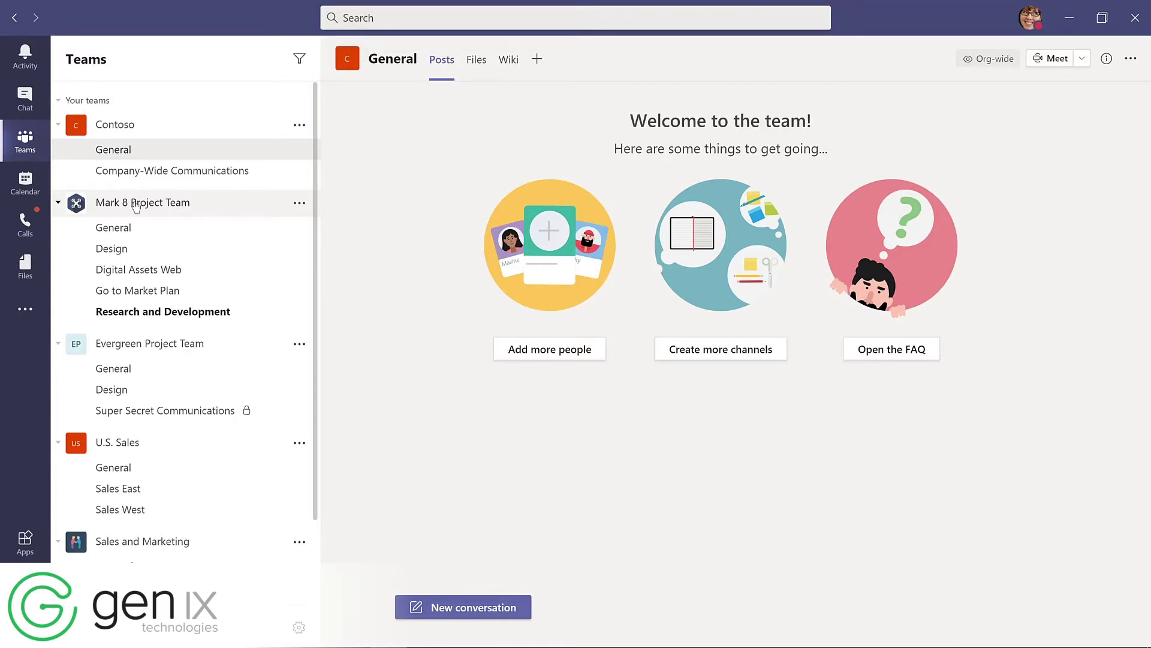
# Step: Search for "marketing", review the people and file results, and open the filters for the file results
pyautogui.click(379, 15)
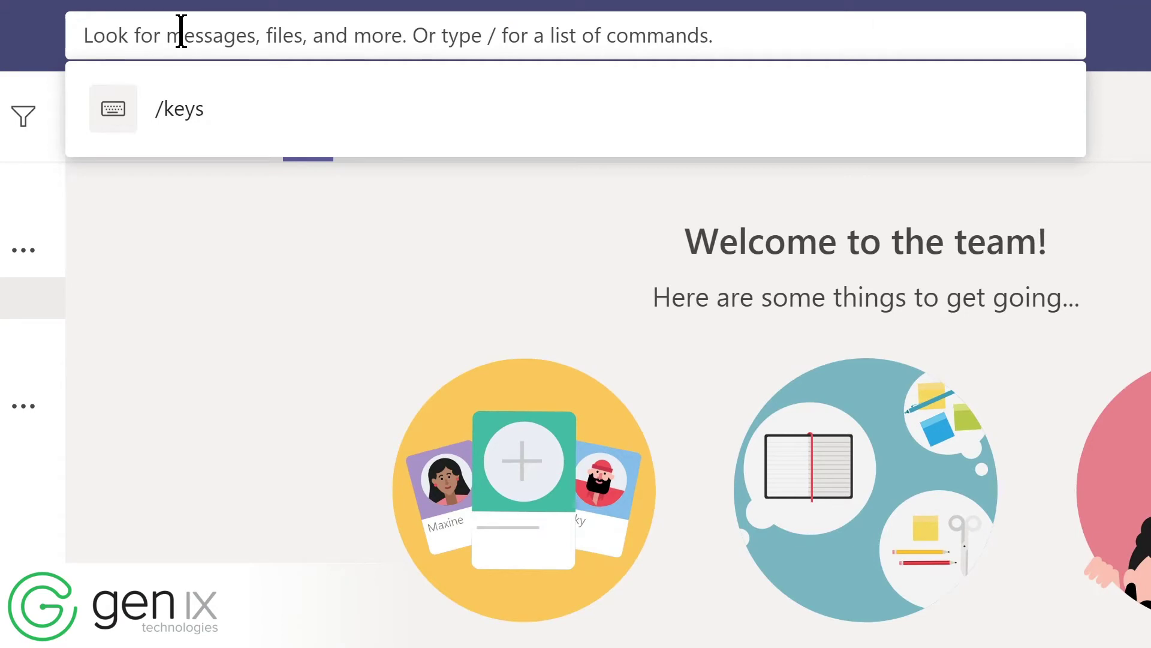
pyautogui.write('marketing')
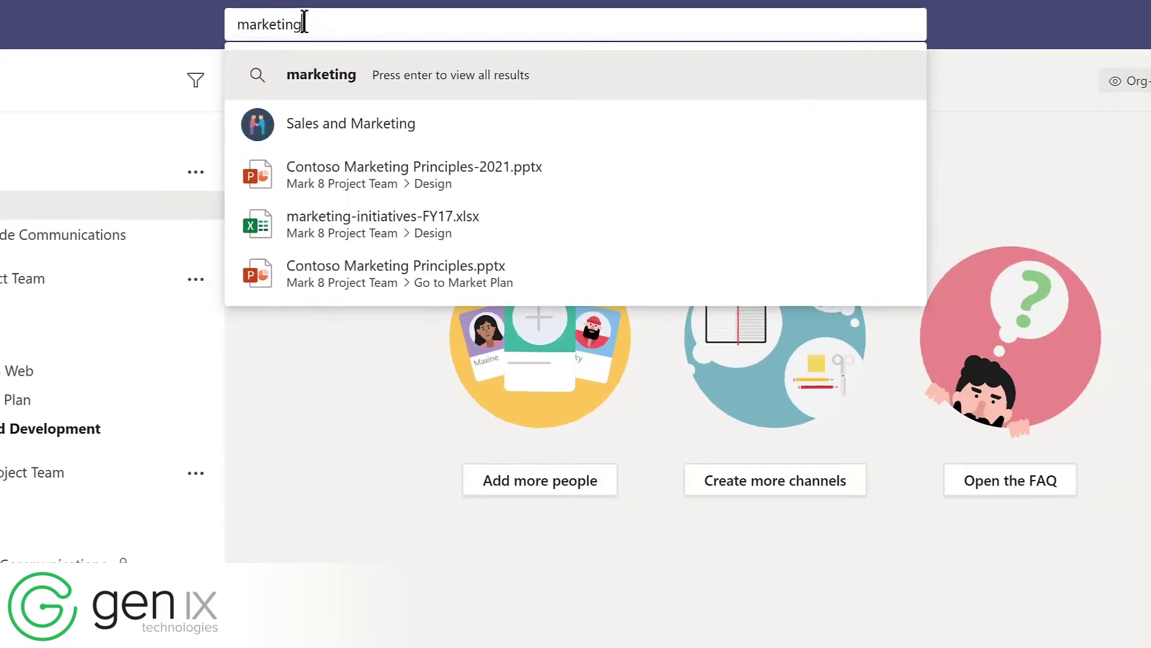
pyautogui.press('Return')
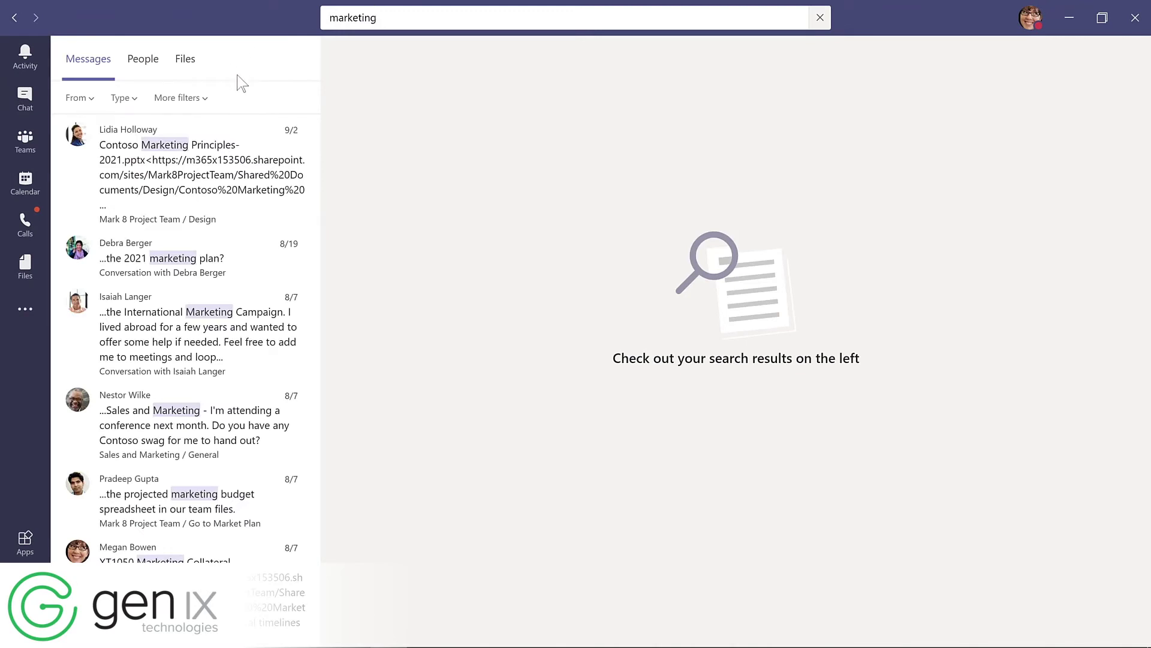
pyautogui.click(143, 59)
pyautogui.click(185, 59)
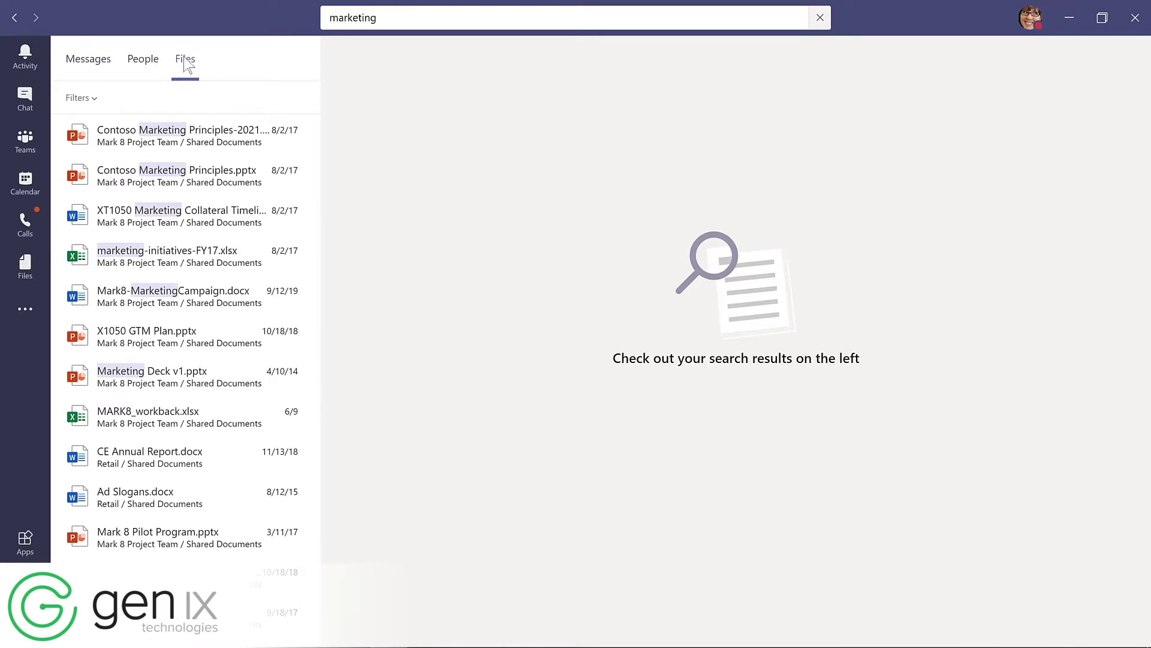
pyautogui.click(94, 99)
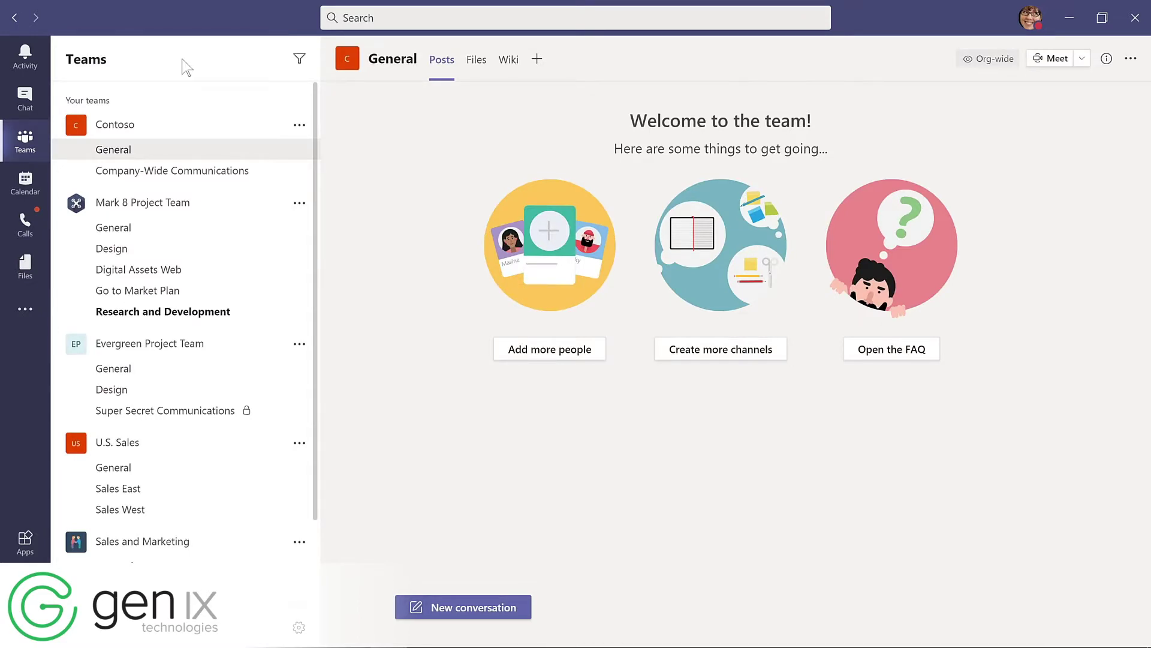
# Step: View the keyboard shortcuts list using the /keys command, and close it
pyautogui.hotkey('ctrl', 'e')
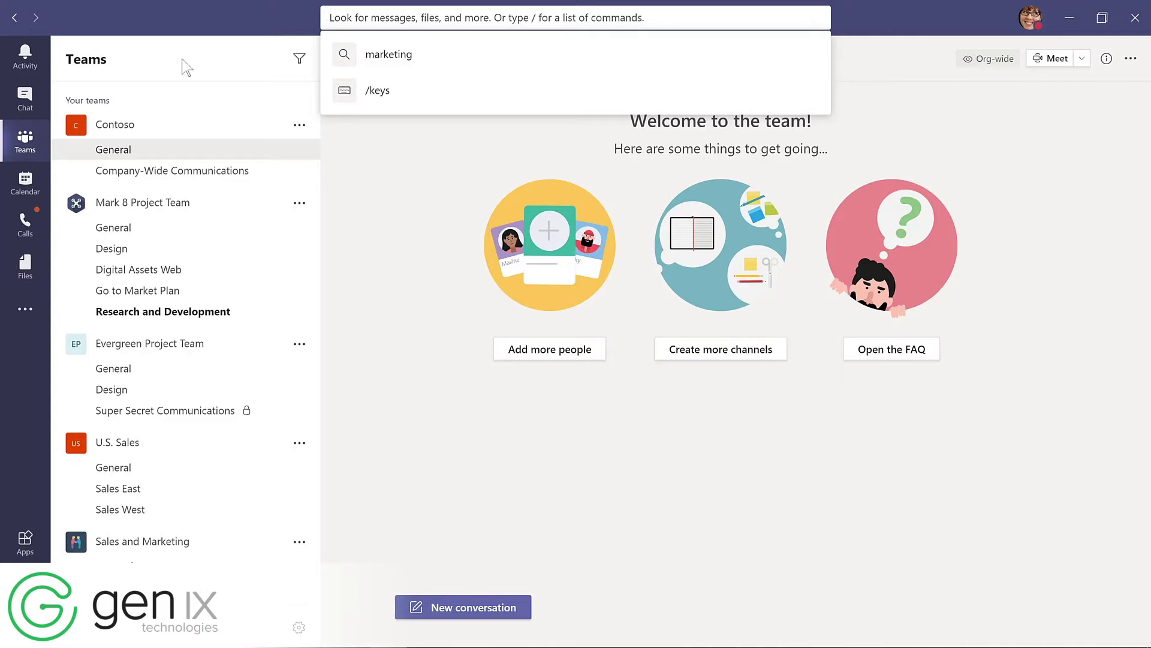
pyautogui.write('/keys')
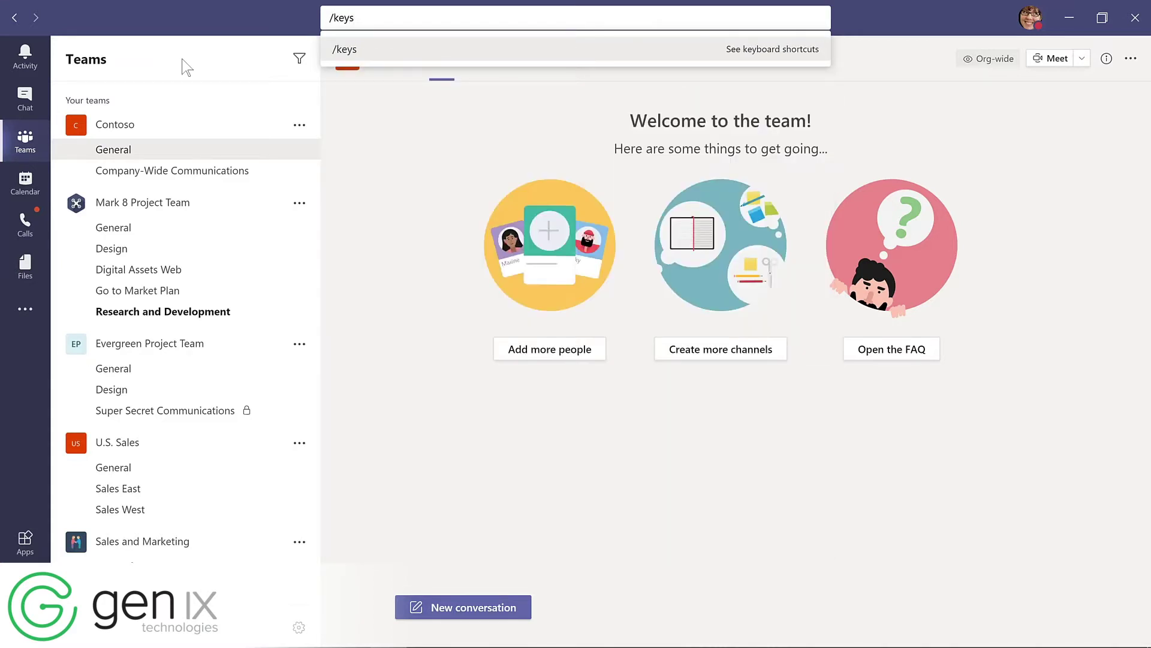
pyautogui.press('Return')
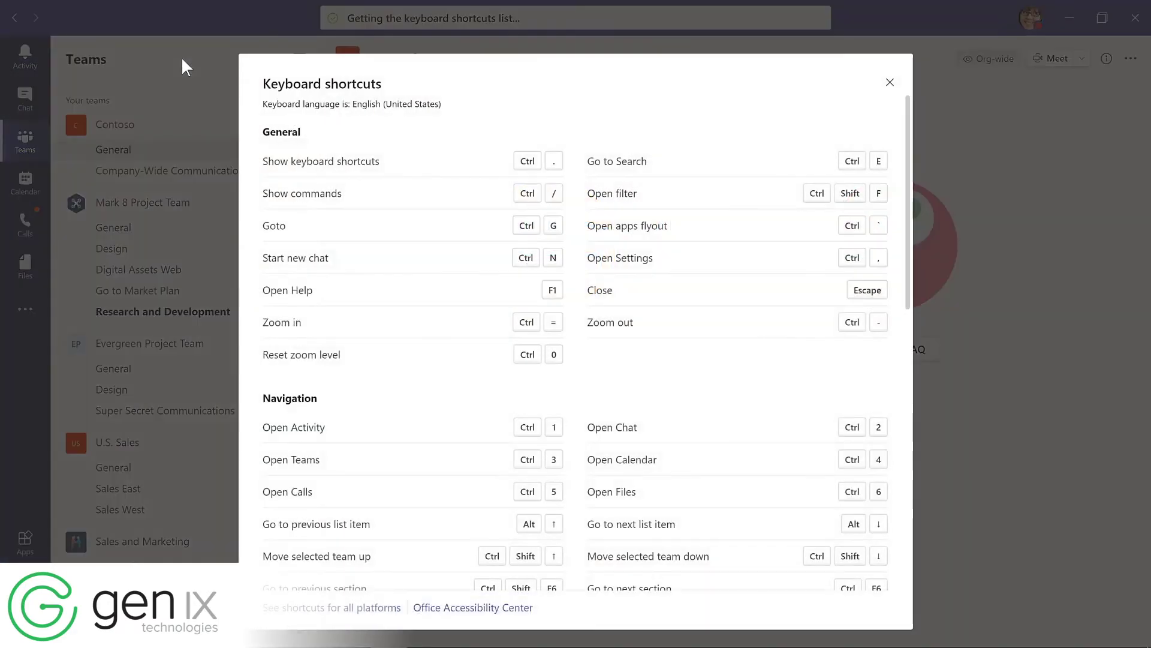
pyautogui.press('Escape')
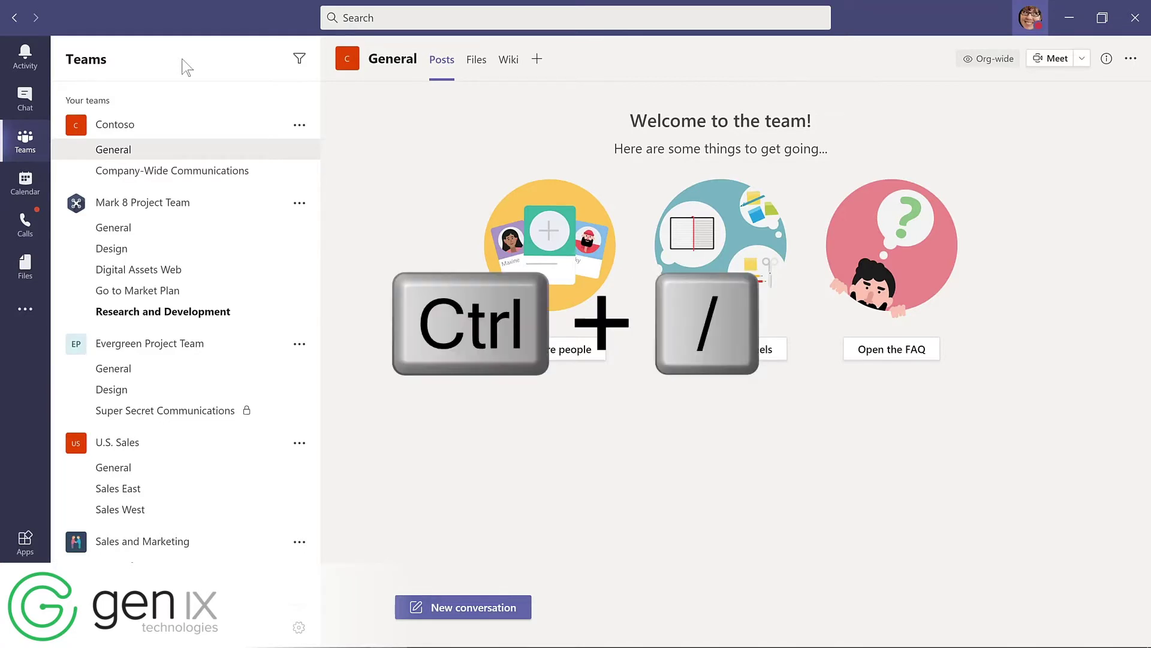
# Step: Run the /whatsnew command to see what's new in Teams
pyautogui.hotkey('ctrl', '/')
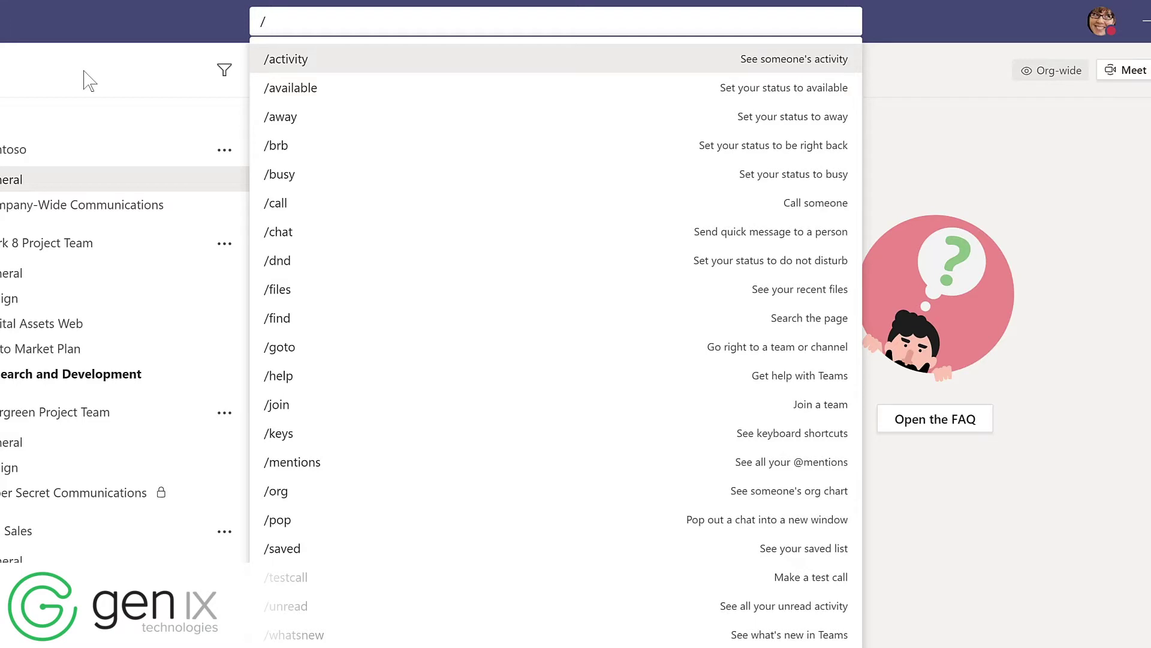
pyautogui.write('whatsnew')
pyautogui.click(302, 60)
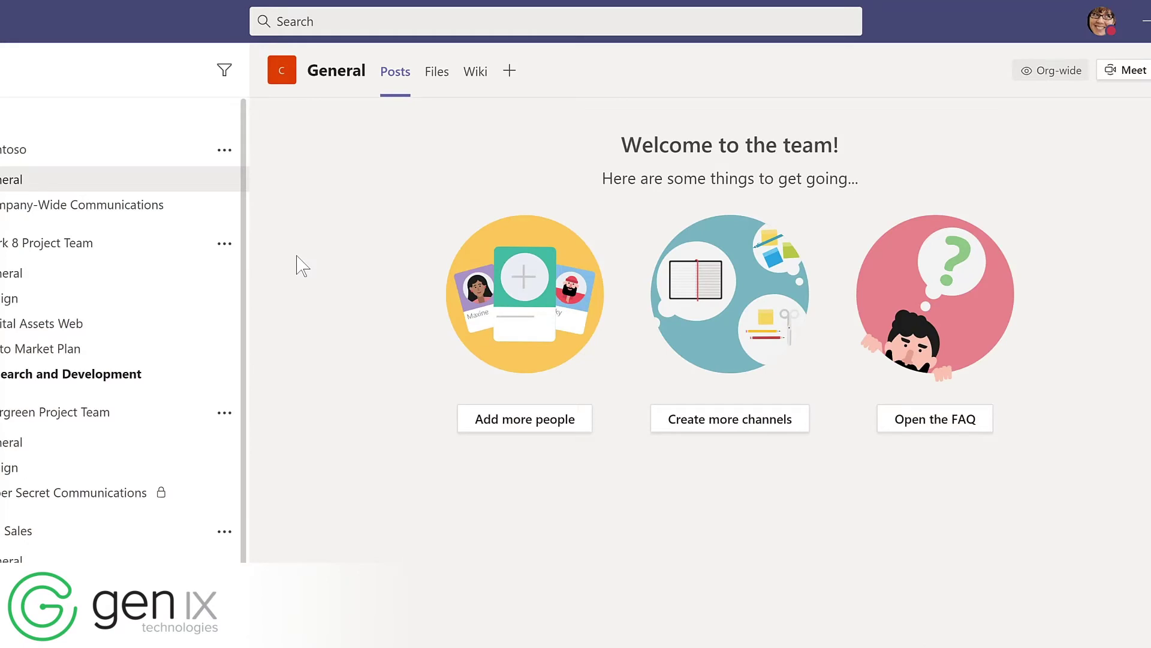
# Step: List recent files with the /files command and open Usability Testing Priorities.docx
pyautogui.write('/')
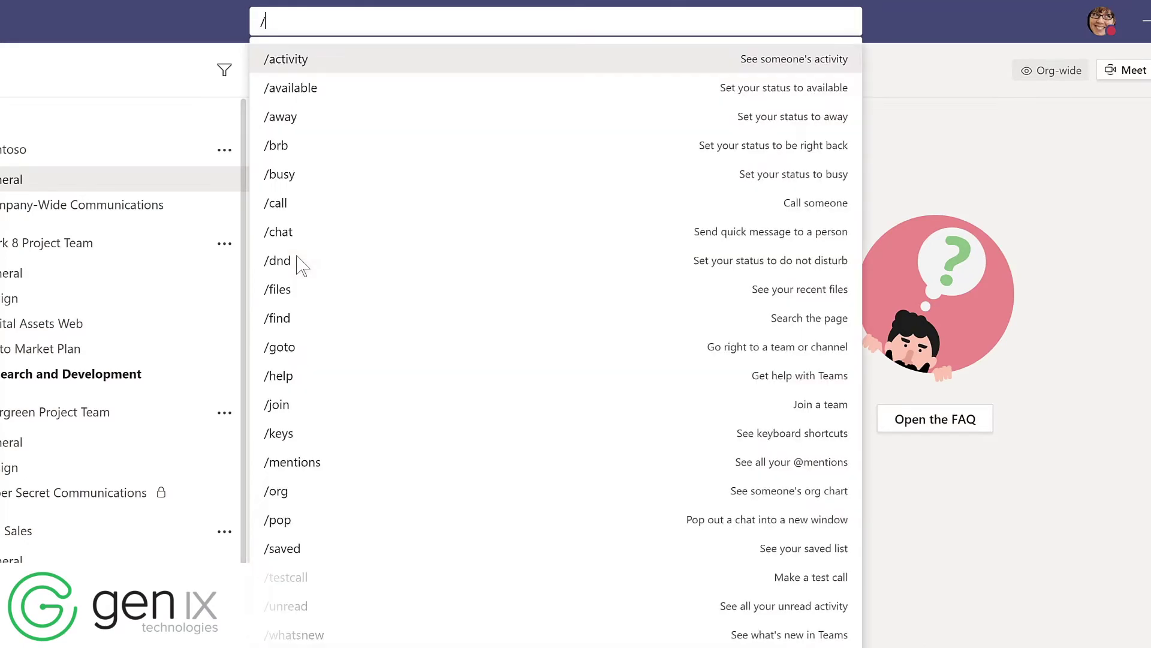
pyautogui.click(288, 298)
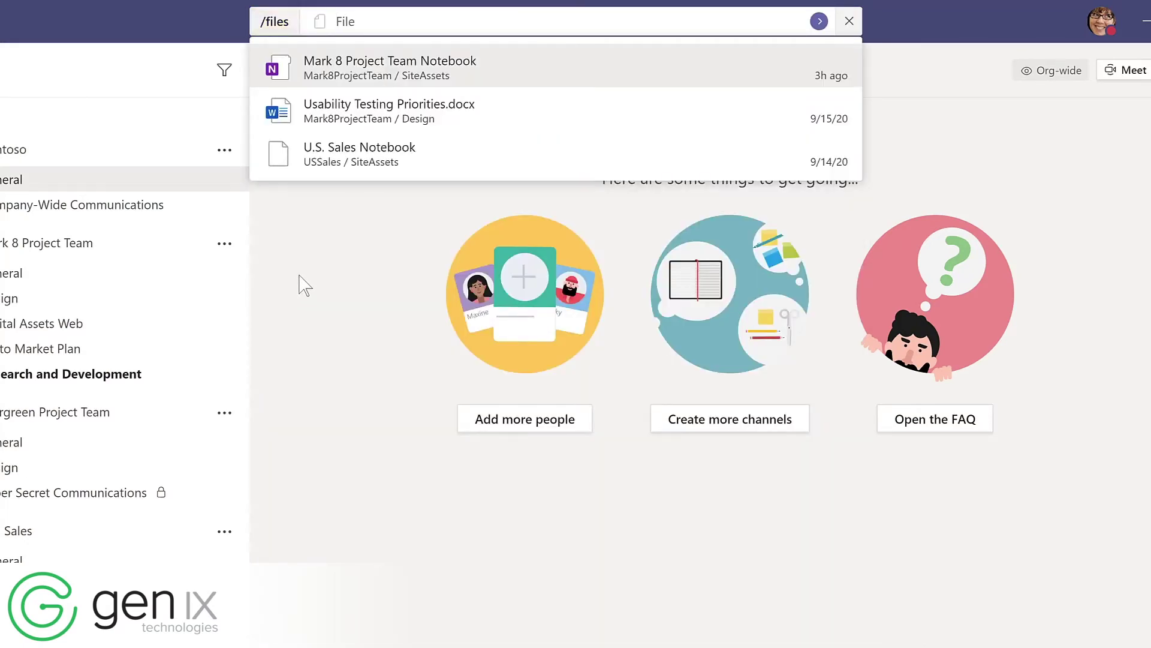
pyautogui.click(372, 117)
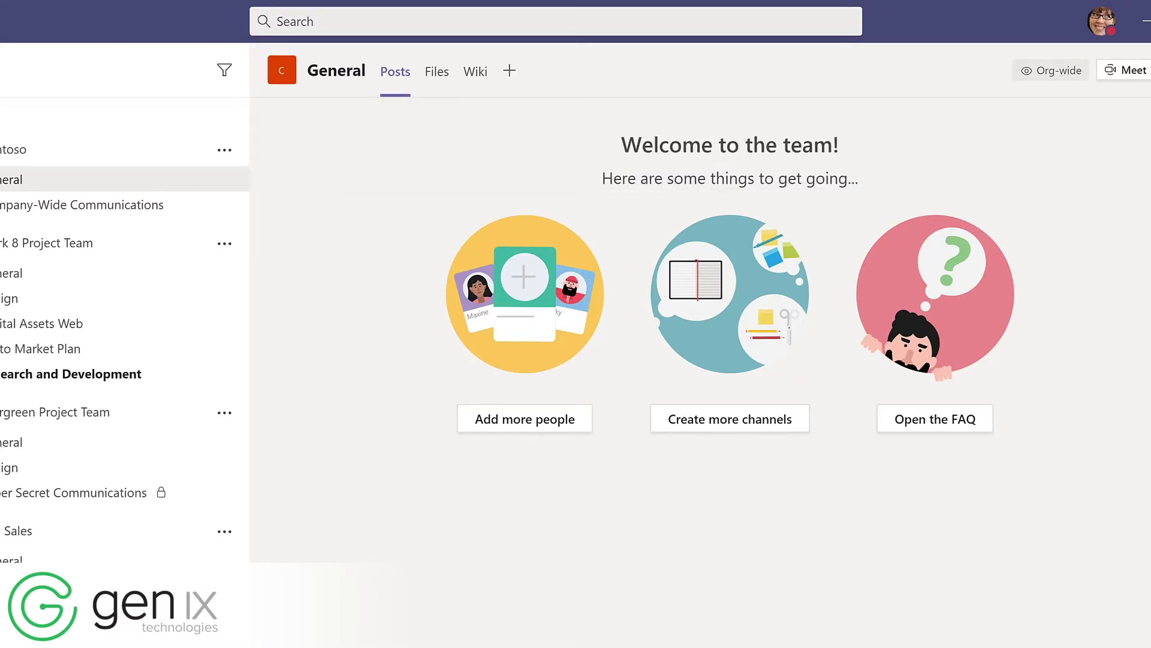
# Step: Display the list of available slash commands and dismiss it
pyautogui.hotkey('ctrl', '/')
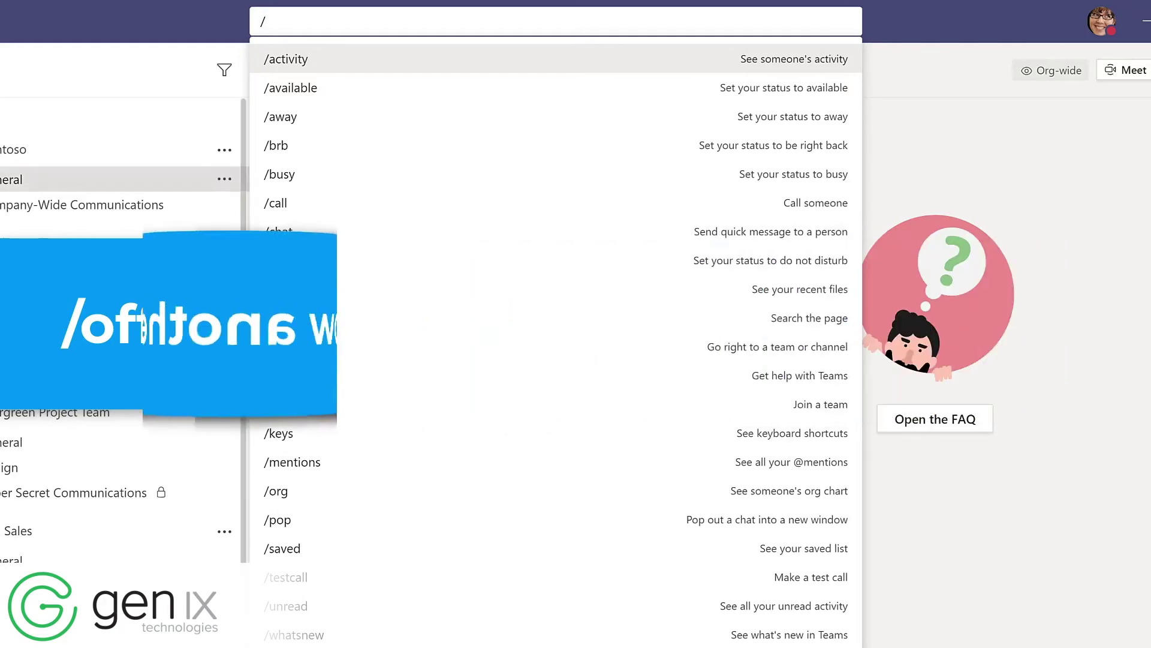
pyautogui.press('Escape')
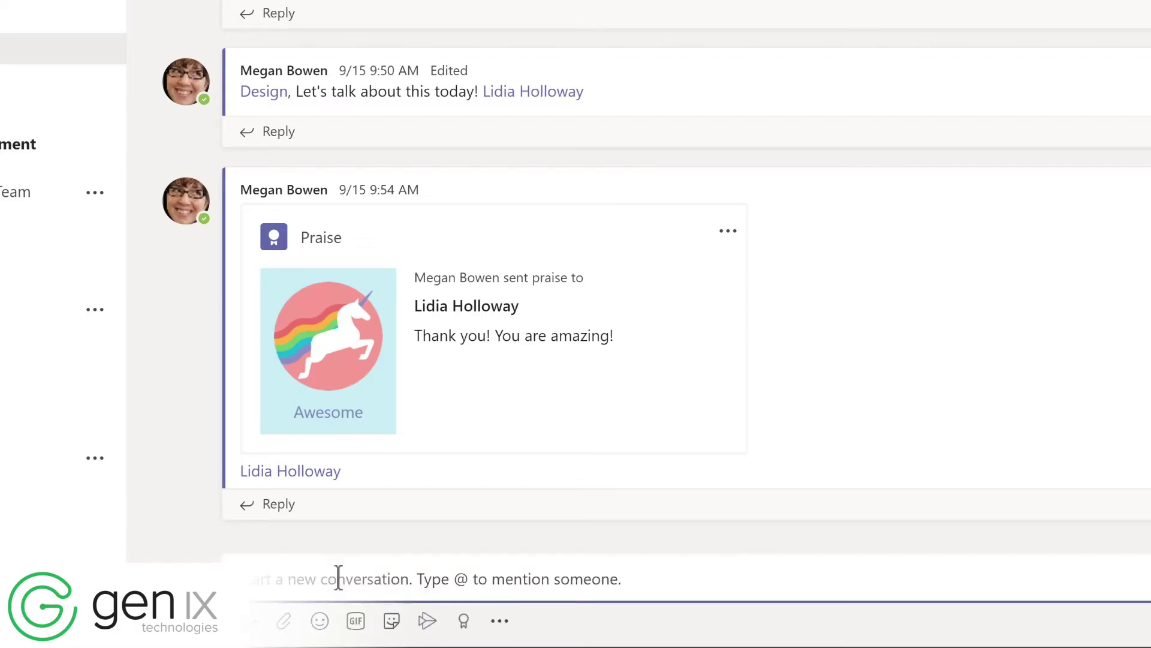
# Step: Post a channel message mentioning the first suggested colleague, followed by ", please share an update on your conversation with the sales team."
pyautogui.write('@')
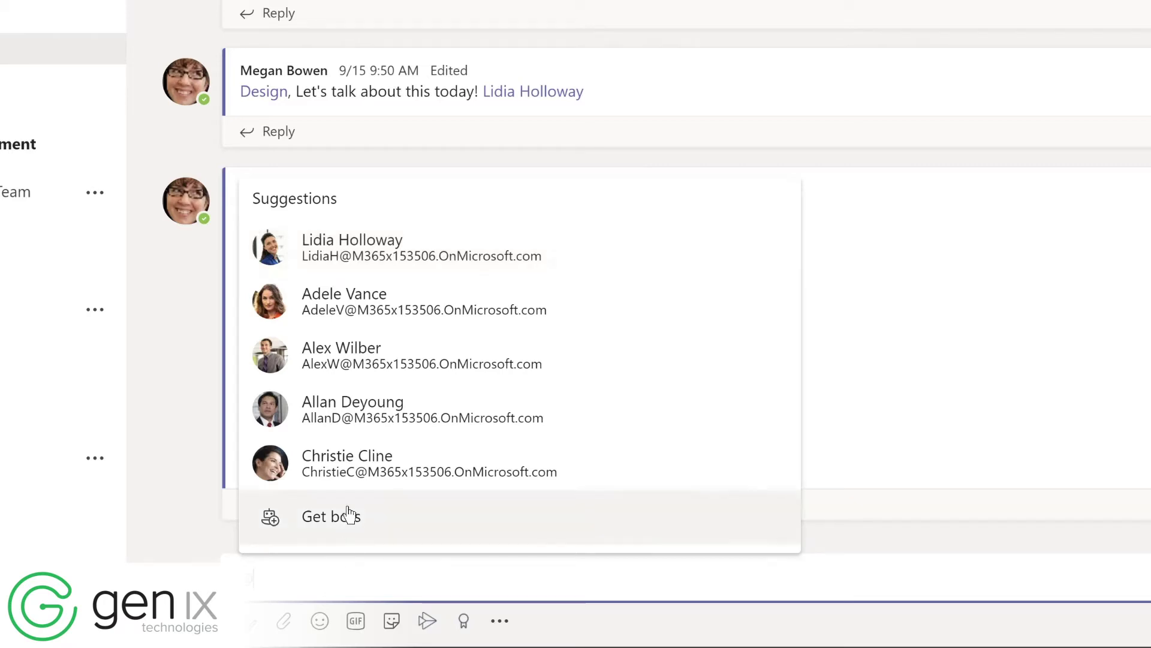
pyautogui.click(341, 257)
pyautogui.write(',')
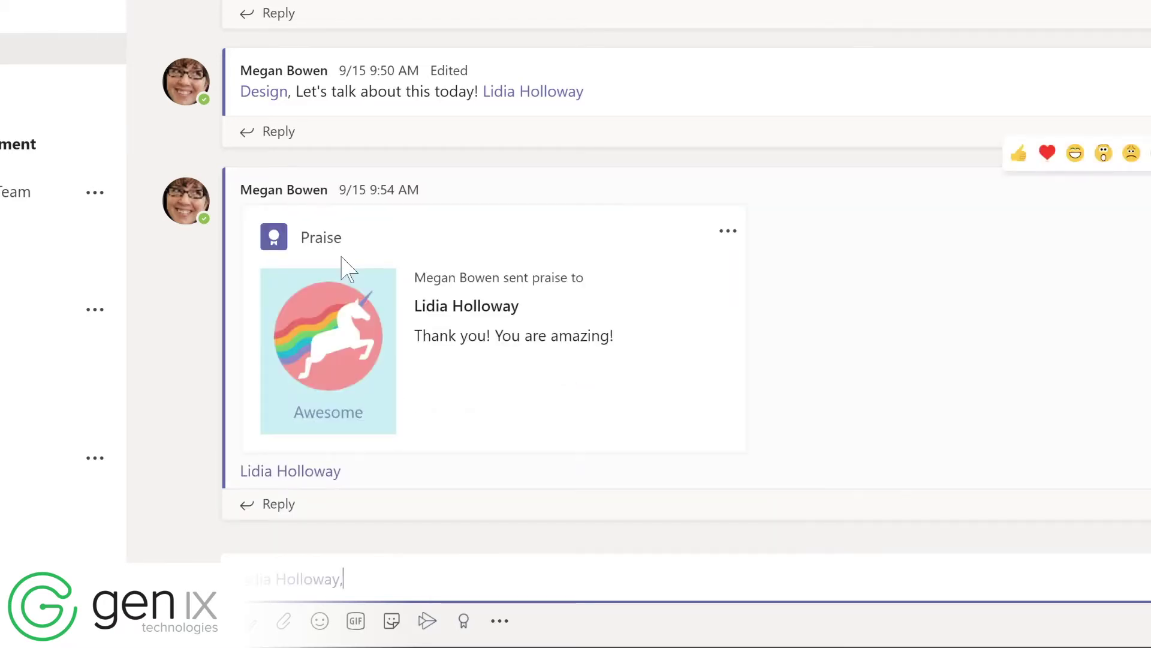
pyautogui.write(' please share an update on your conversation with t')
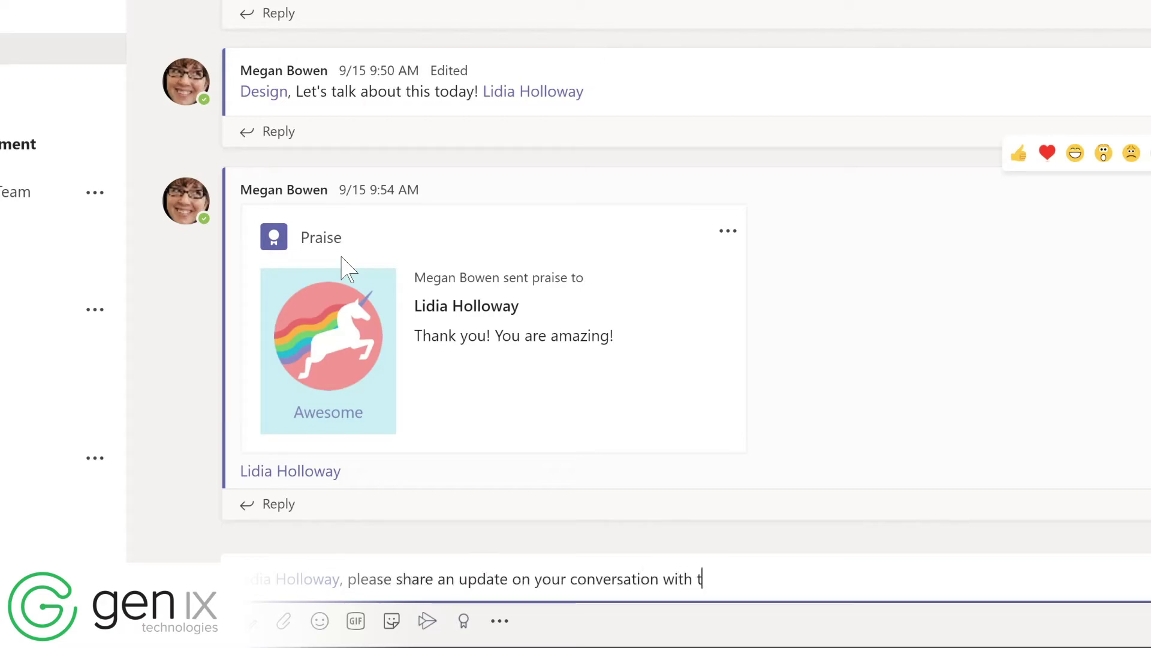
pyautogui.write('he sales team.')
pyautogui.press('Return')
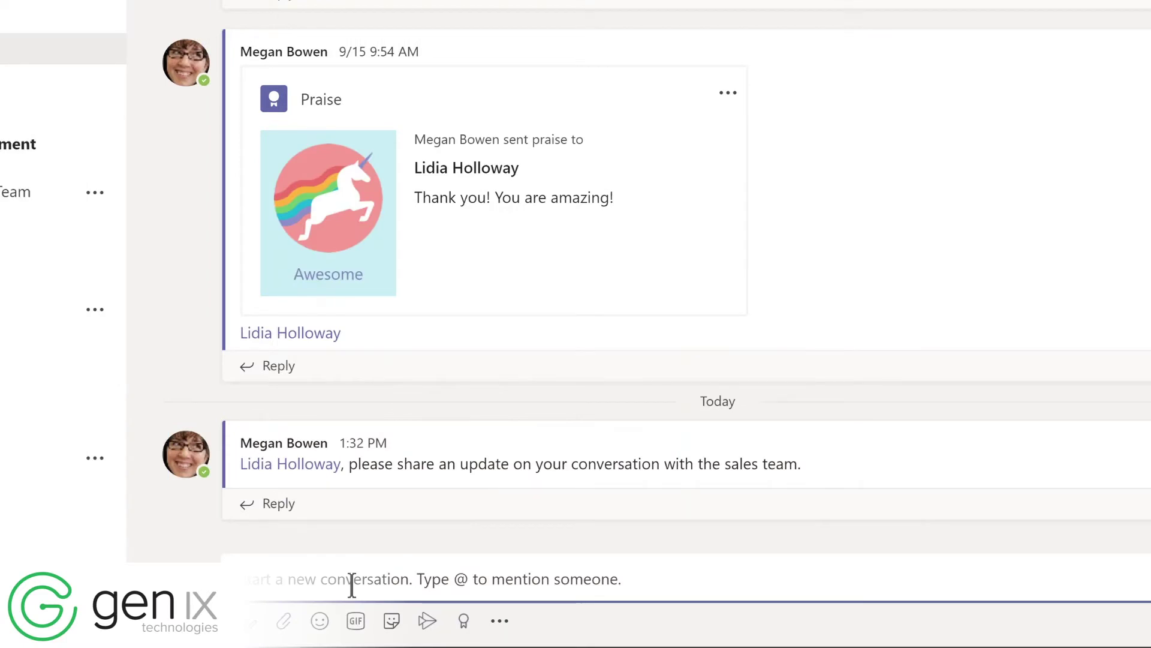
# Step: Post a message mentioning the Design channel, followed by ", I'm so excited about our team retreat tomorrow!"
pyautogui.click(352, 584)
pyautogui.write('@De')
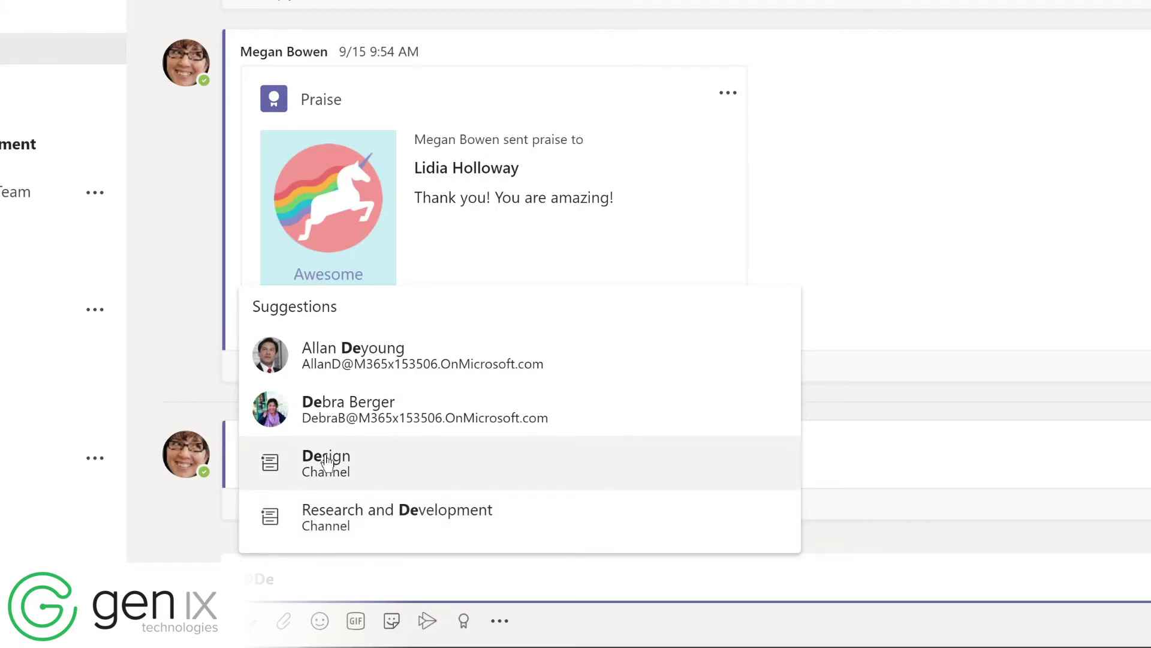
pyautogui.click(309, 465)
pyautogui.write(", I'm so excited about our team retreat tomorrow!")
pyautogui.press('Return')
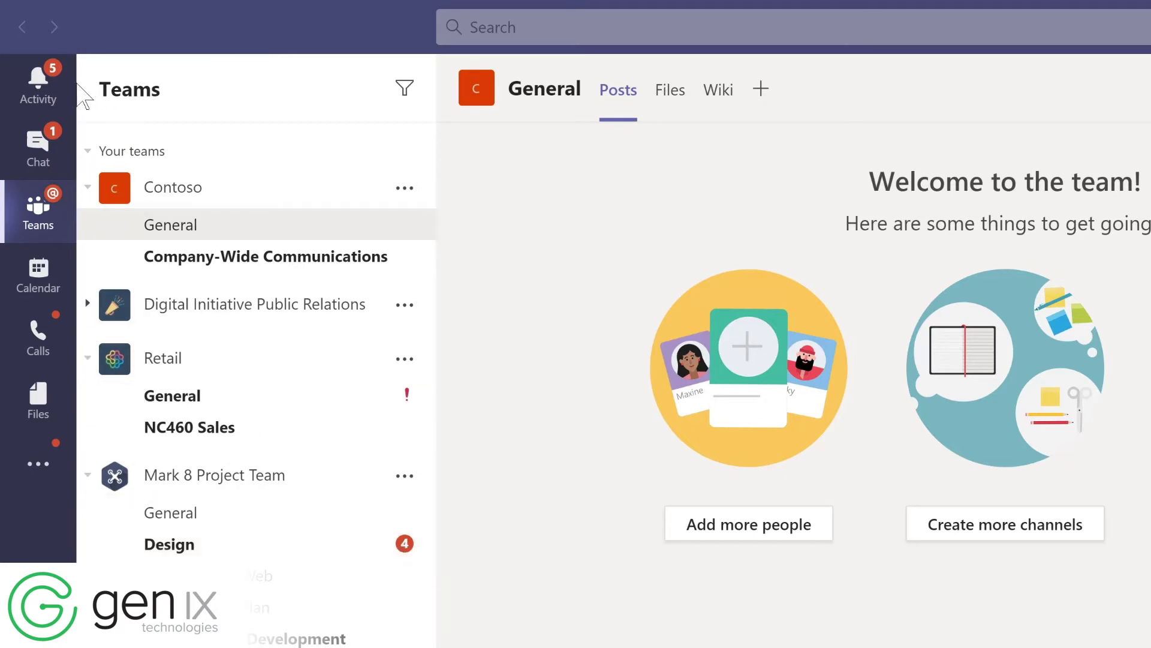
# Step: From the activity notifications, reply to the team retreat post with "Yay! I'm looking forward to working with the" plus a Mark 8 Project Team mention
pyautogui.click(42, 84)
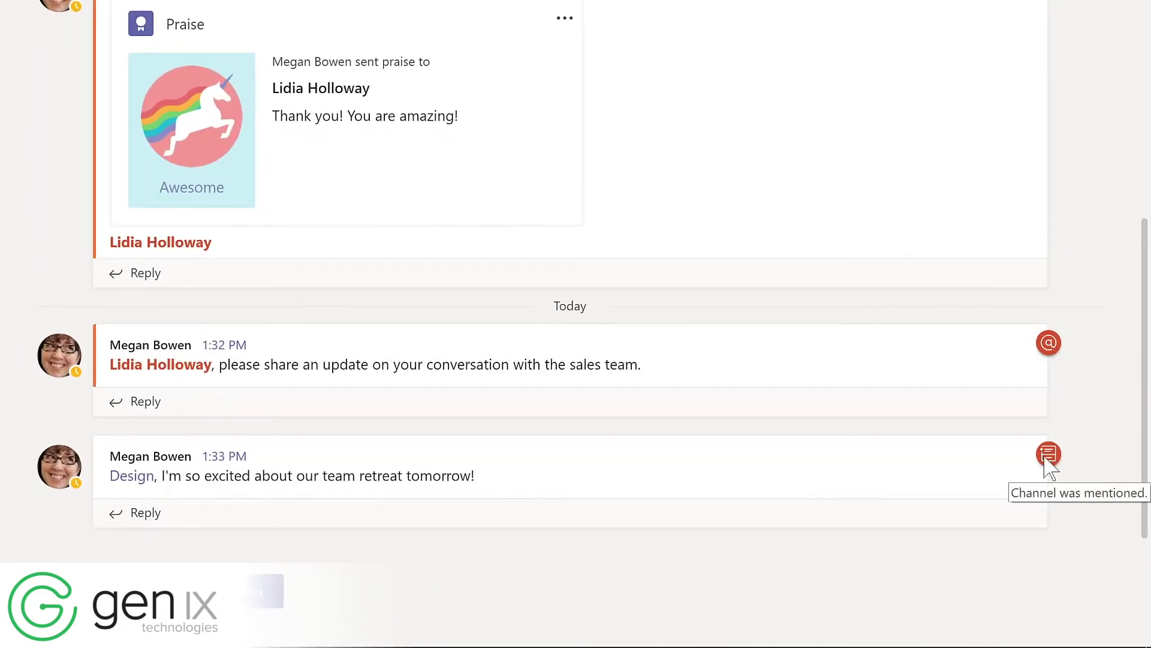
pyautogui.click(134, 514)
pyautogui.write('Ya')
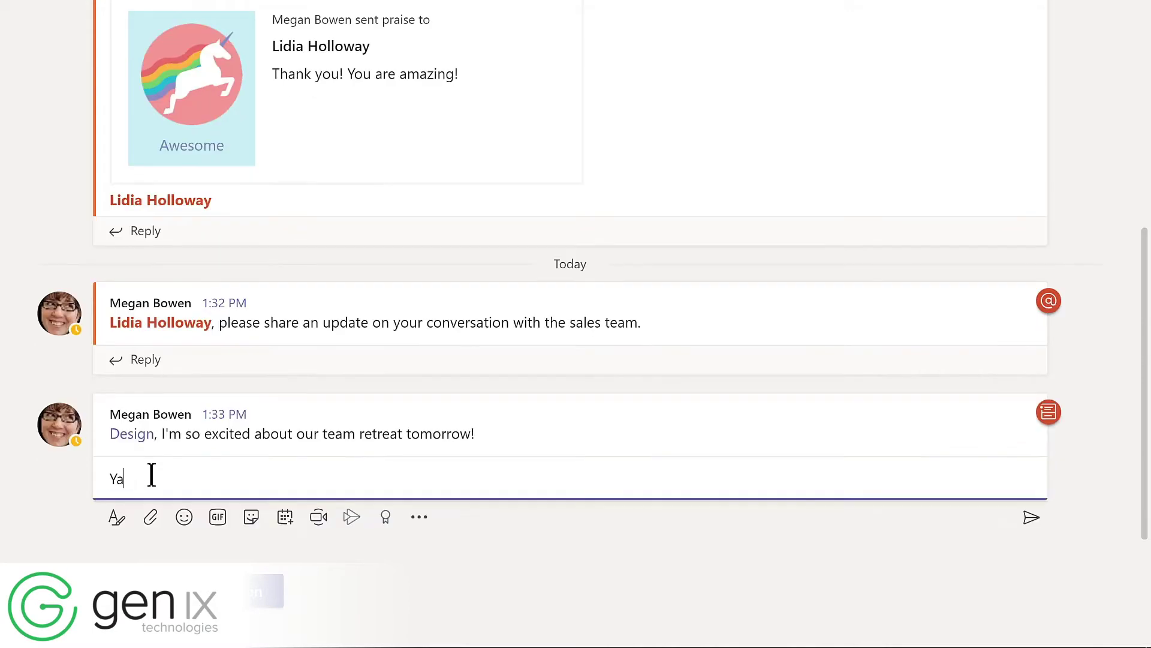
pyautogui.write("y! I'm looking forward to working with the @m")
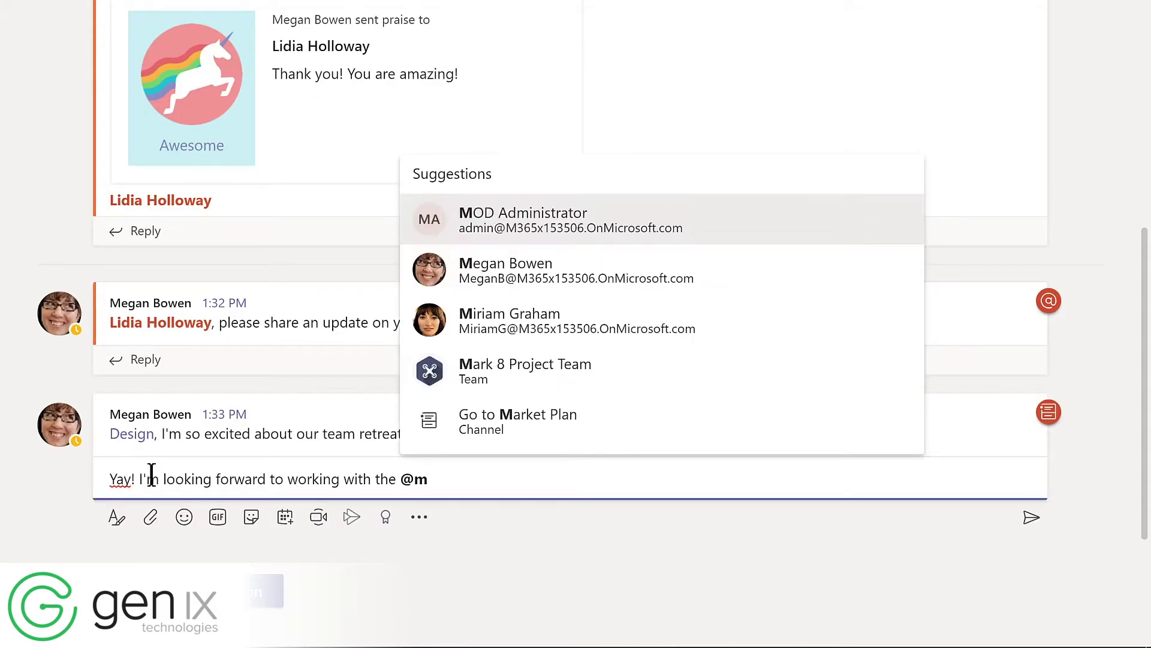
pyautogui.click(521, 367)
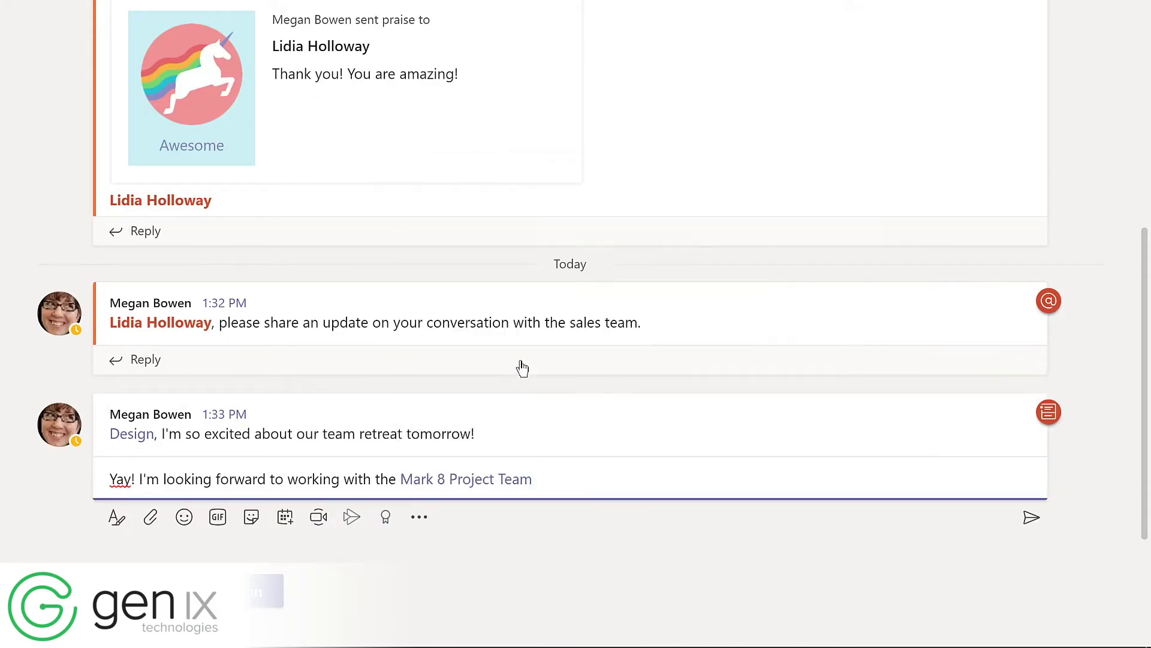
pyautogui.press('Return')
pyautogui.moveTo(1050, 421)
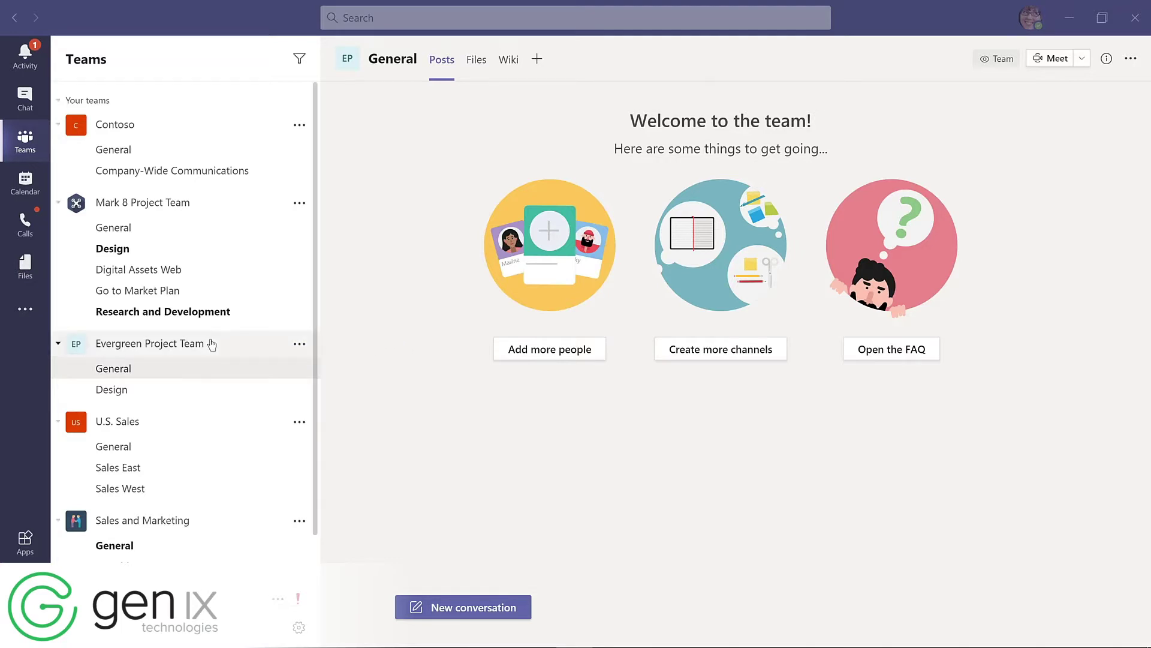
# Step: Rename the Evergreen Project Team to "Evergreen LMS Project Team" and save the change
pyautogui.click(298, 346)
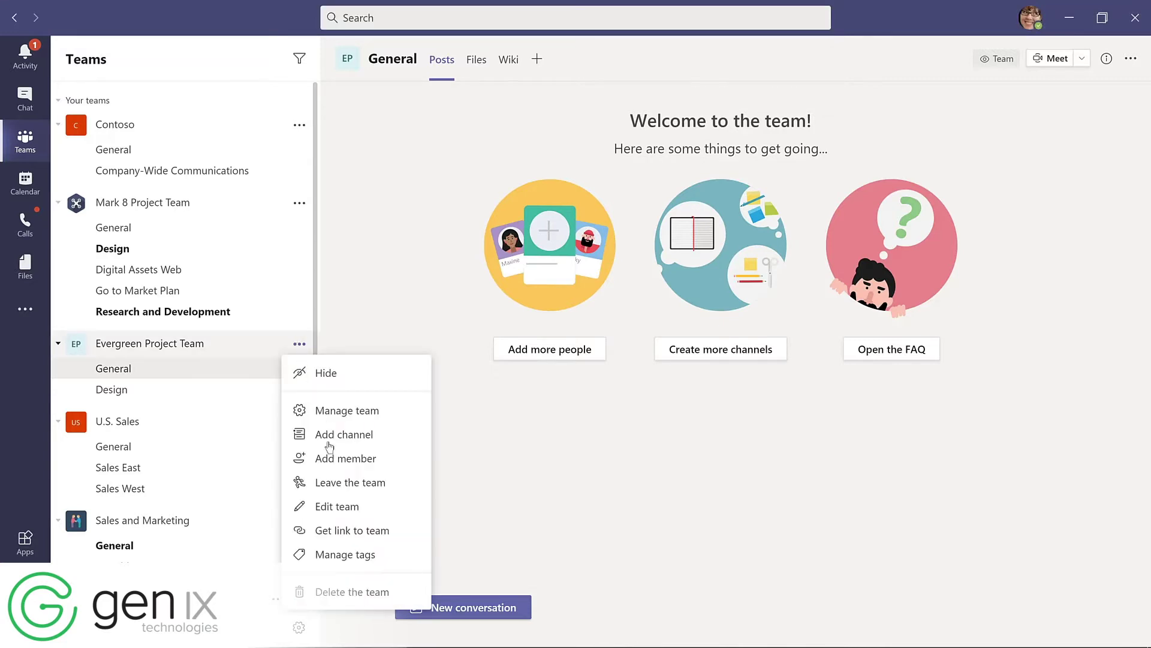
pyautogui.click(327, 510)
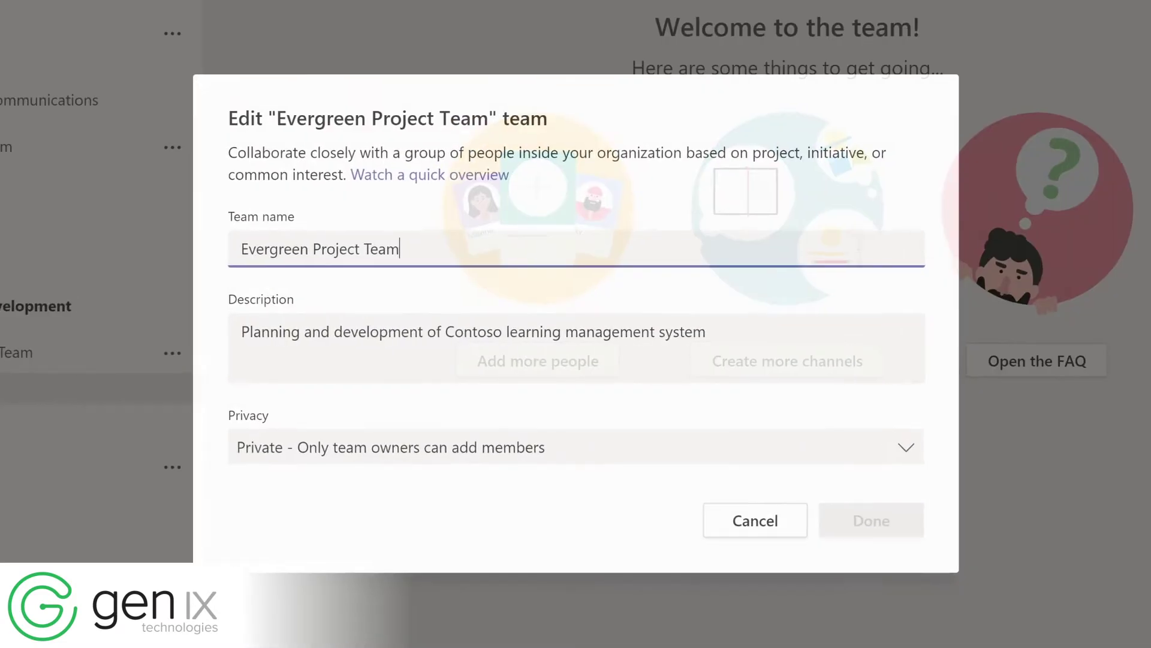
pyautogui.click(413, 272)
pyautogui.write('LMS Project Team')
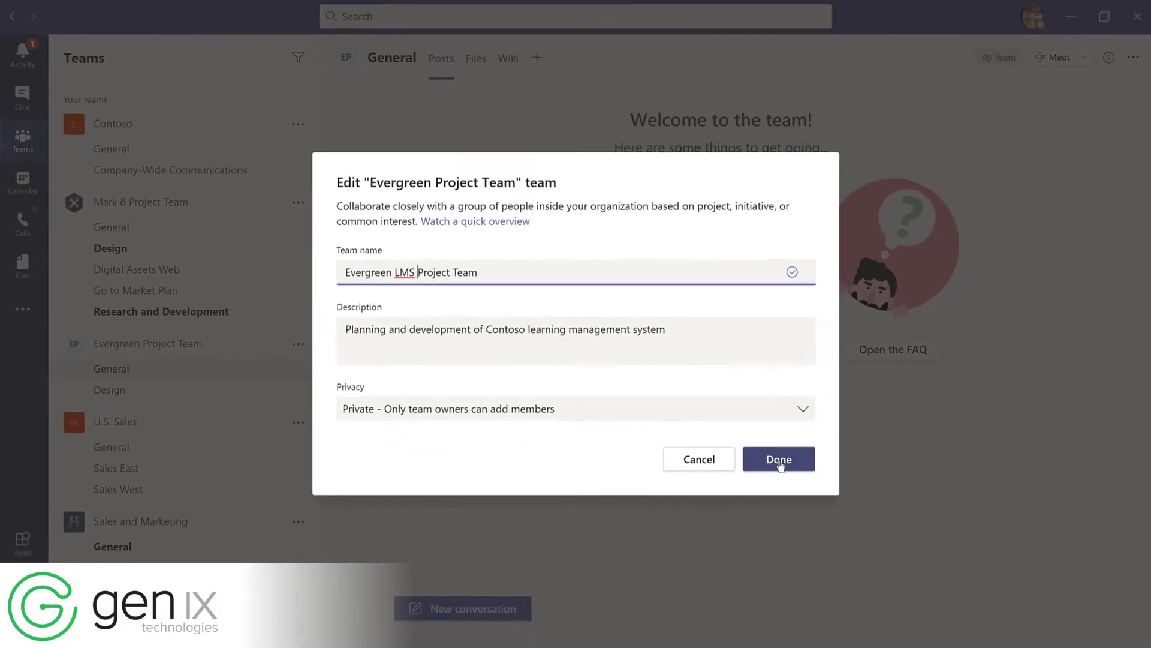
pyautogui.click(842, 501)
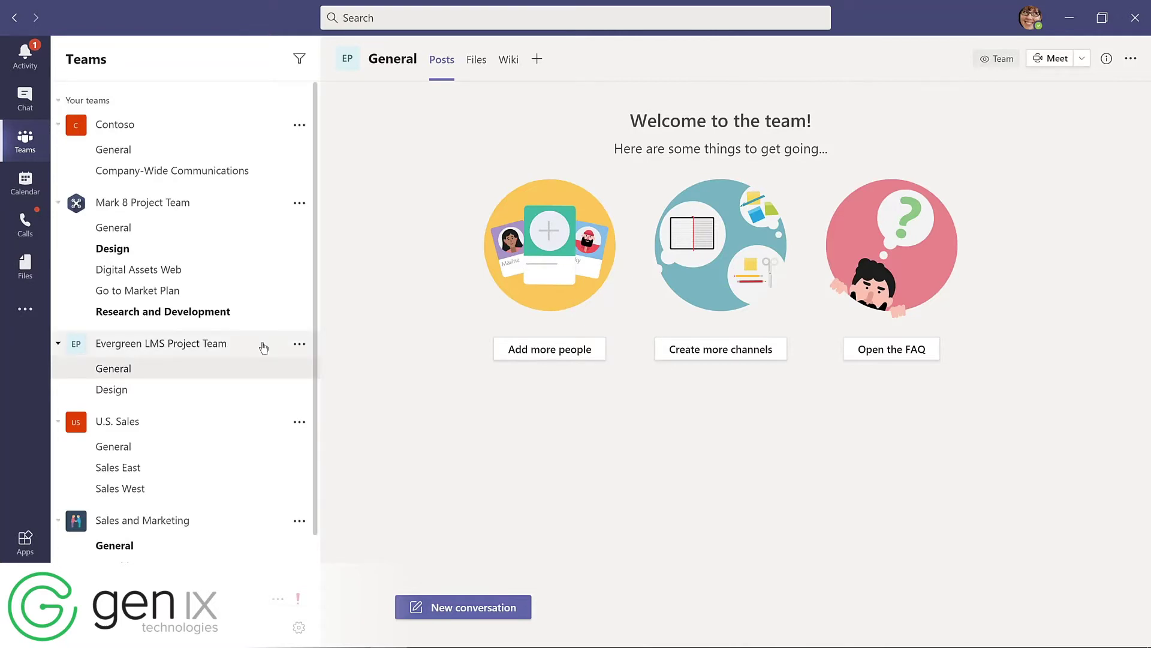
# Step: Open the management page of the Evergreen LMS Project Team and add the suggested Product Manager to the team
pyautogui.click(299, 344)
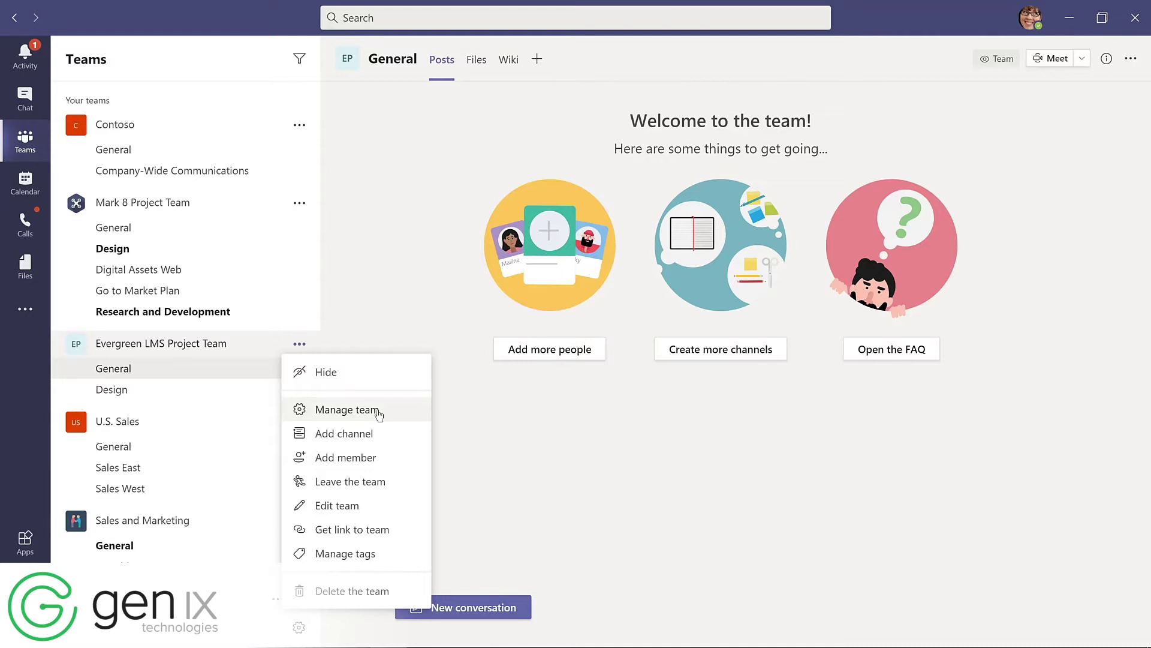
pyautogui.click(378, 412)
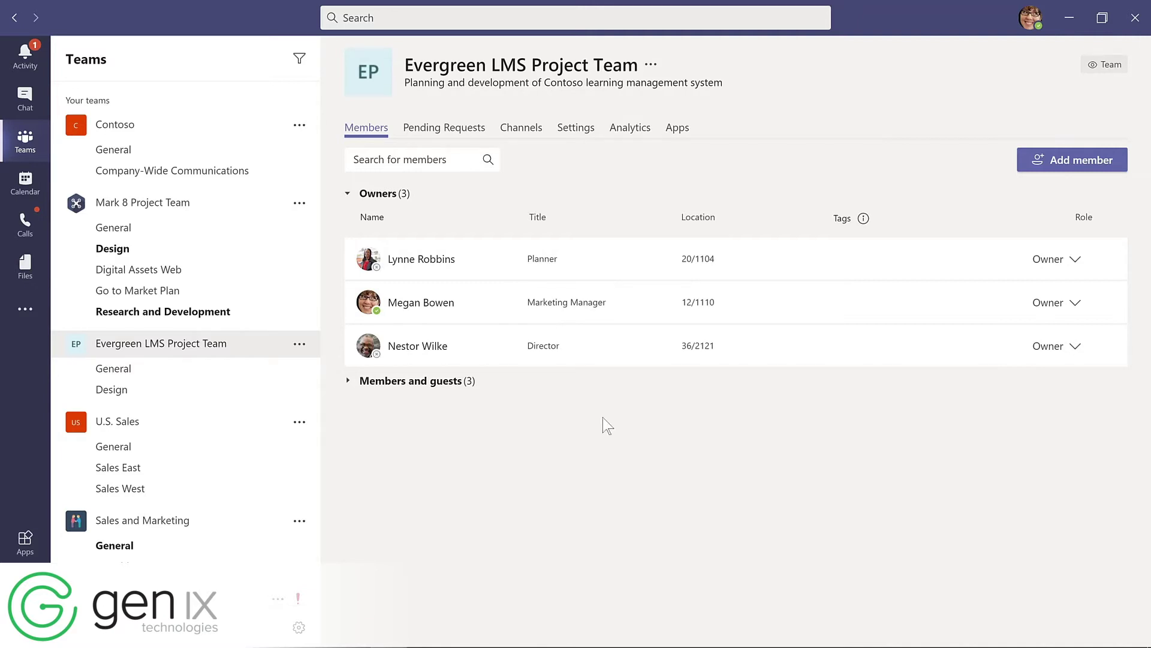
pyautogui.click(1071, 154)
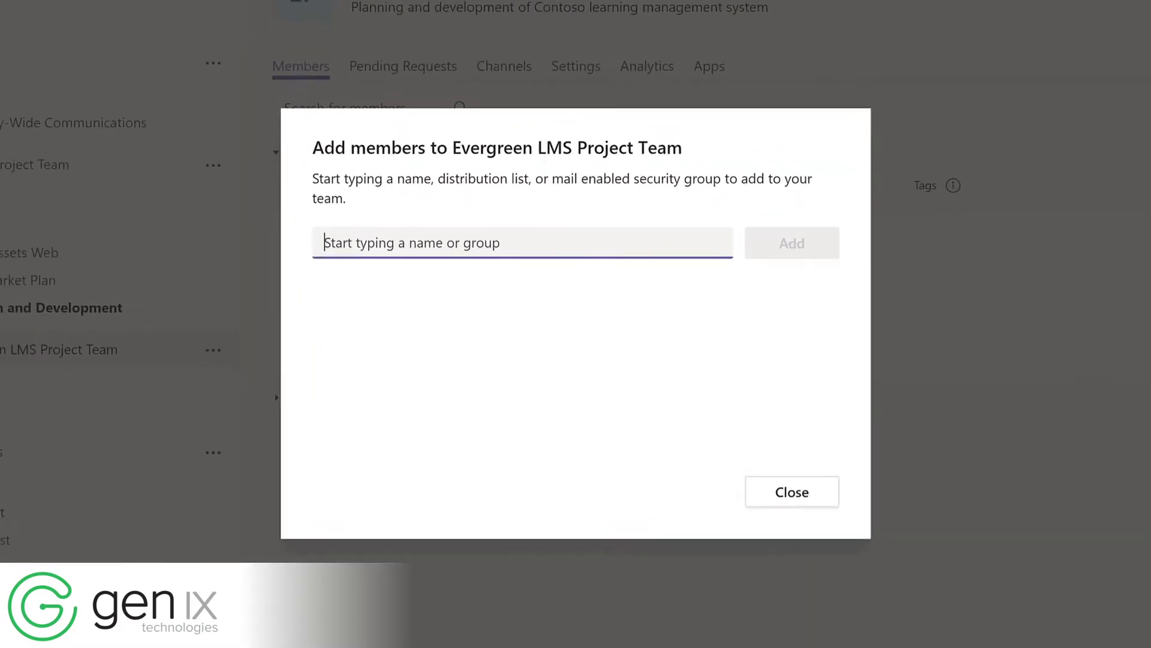
pyautogui.write('l')
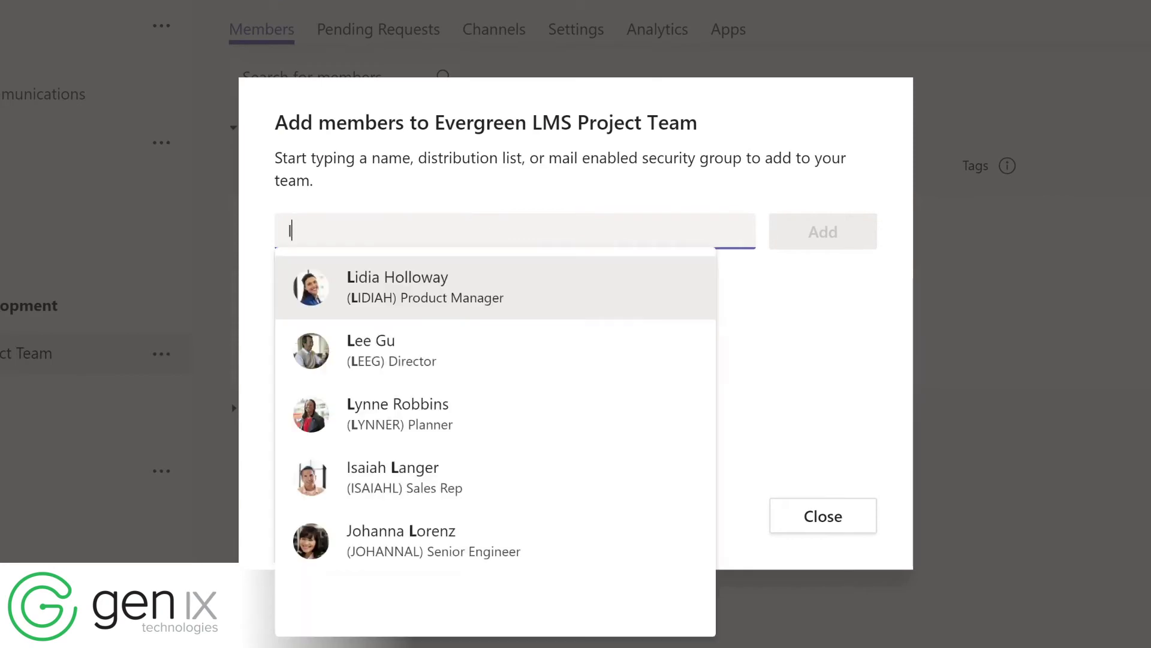
pyautogui.write('id')
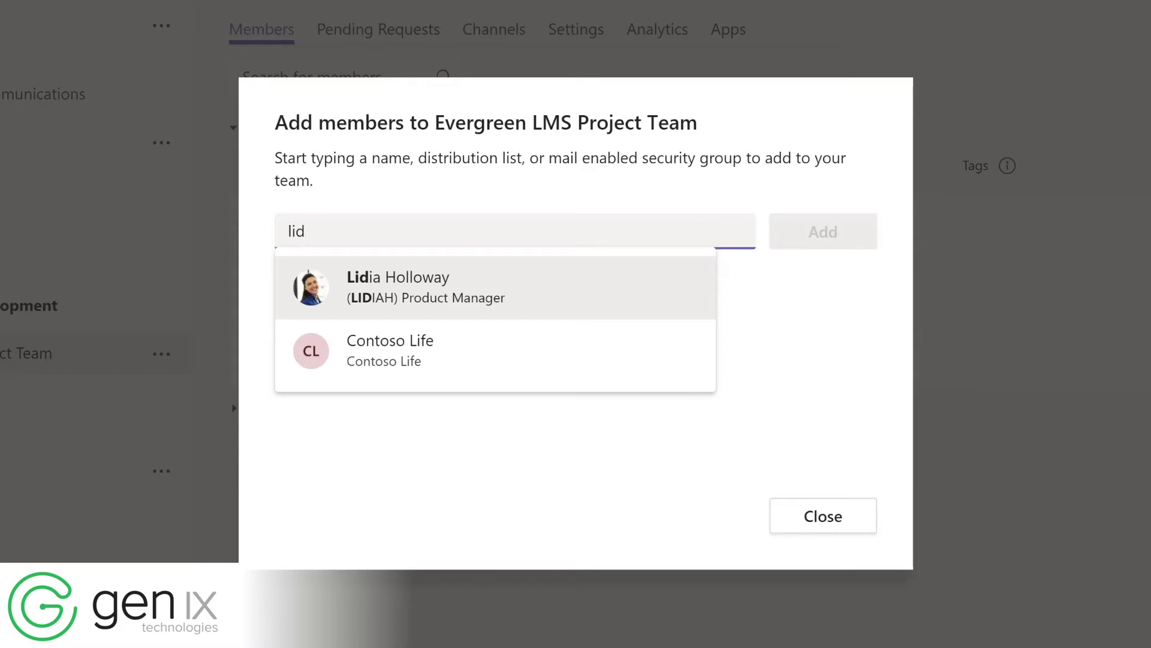
pyautogui.click(422, 287)
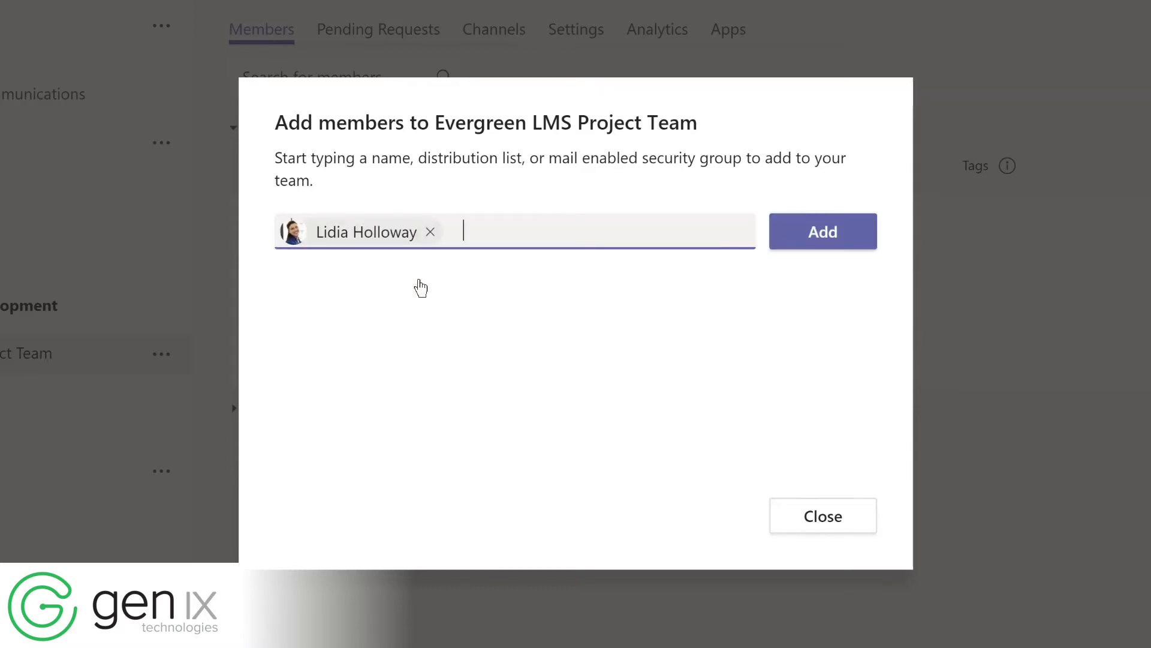
pyautogui.click(811, 235)
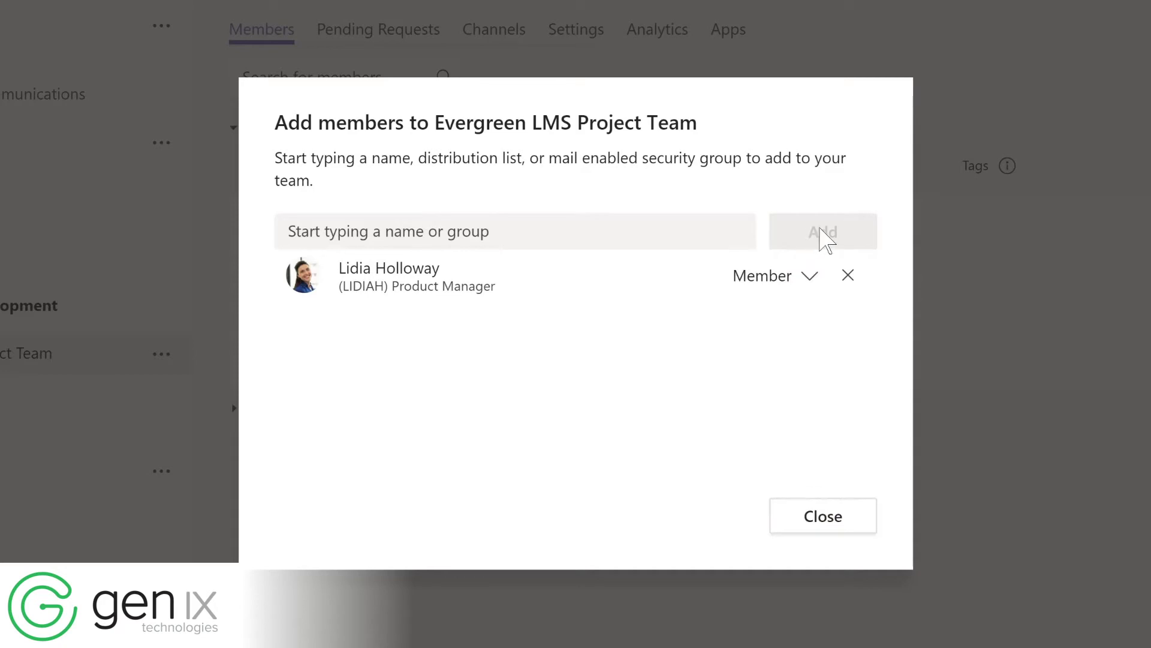
# Step: Change the newly added Product Manager's role to Owner and finish adding members
pyautogui.click(808, 277)
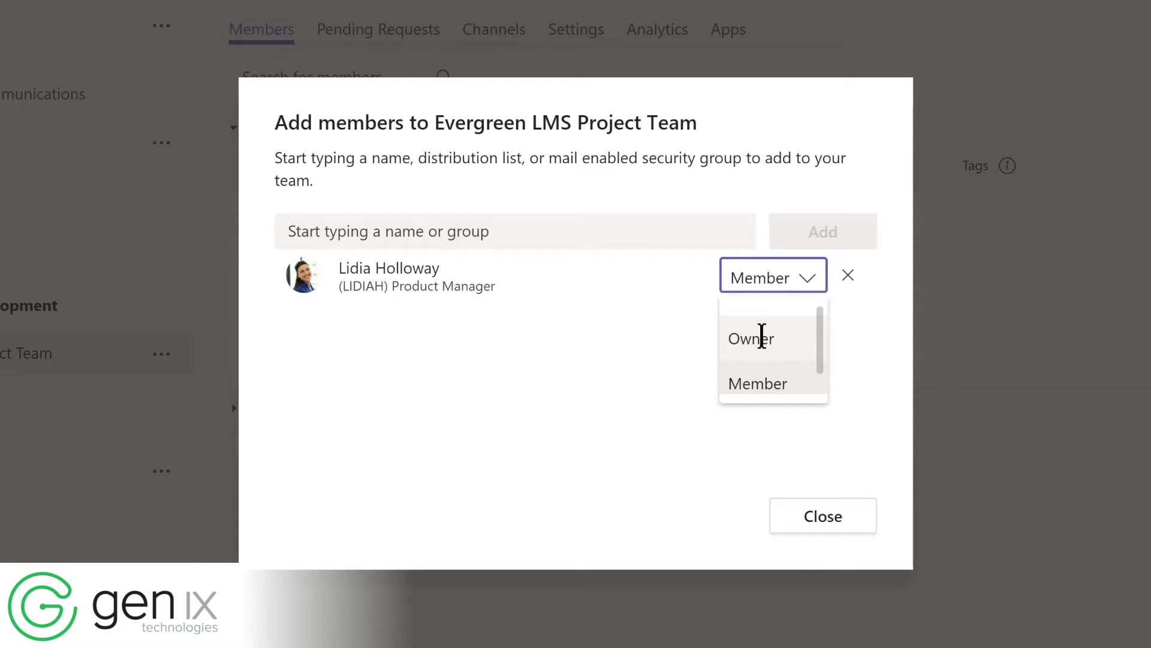
pyautogui.click(762, 336)
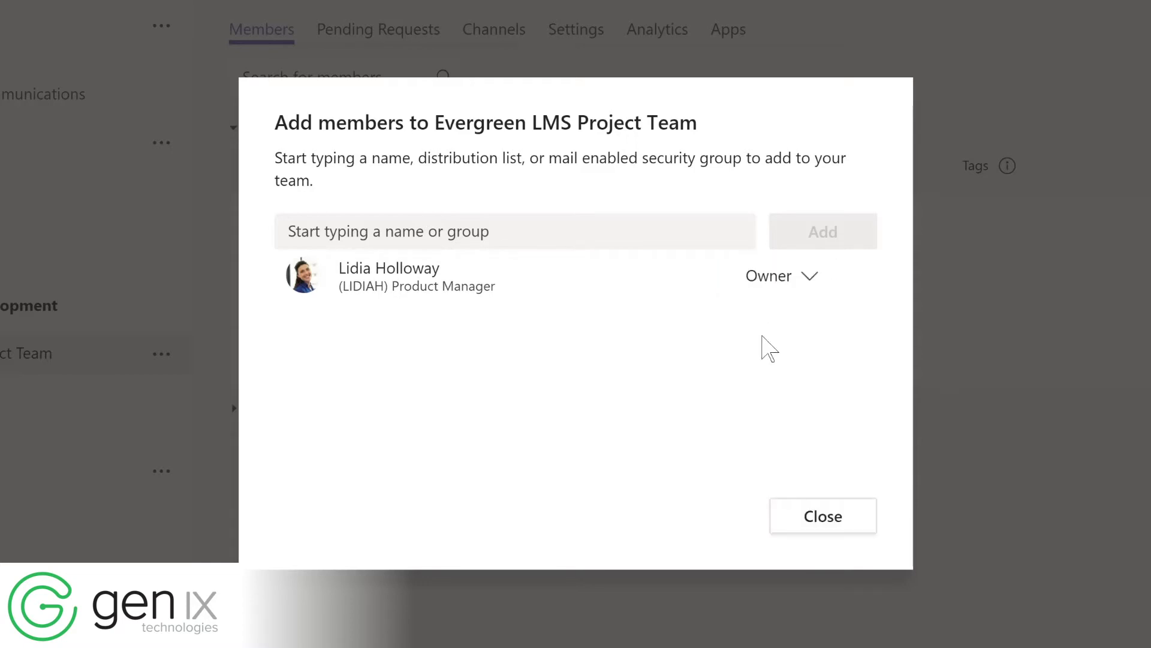
pyautogui.click(820, 518)
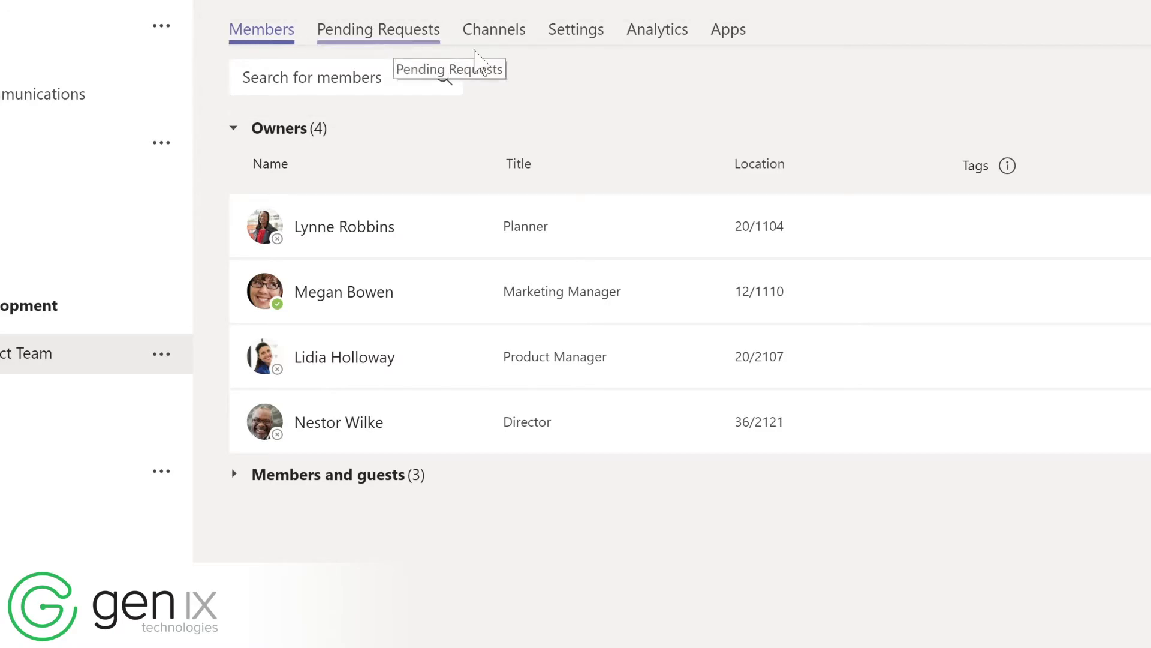
# Step: In the team's settings, upload the round evergreen forest image as the team picture and save it
pyautogui.click(494, 37)
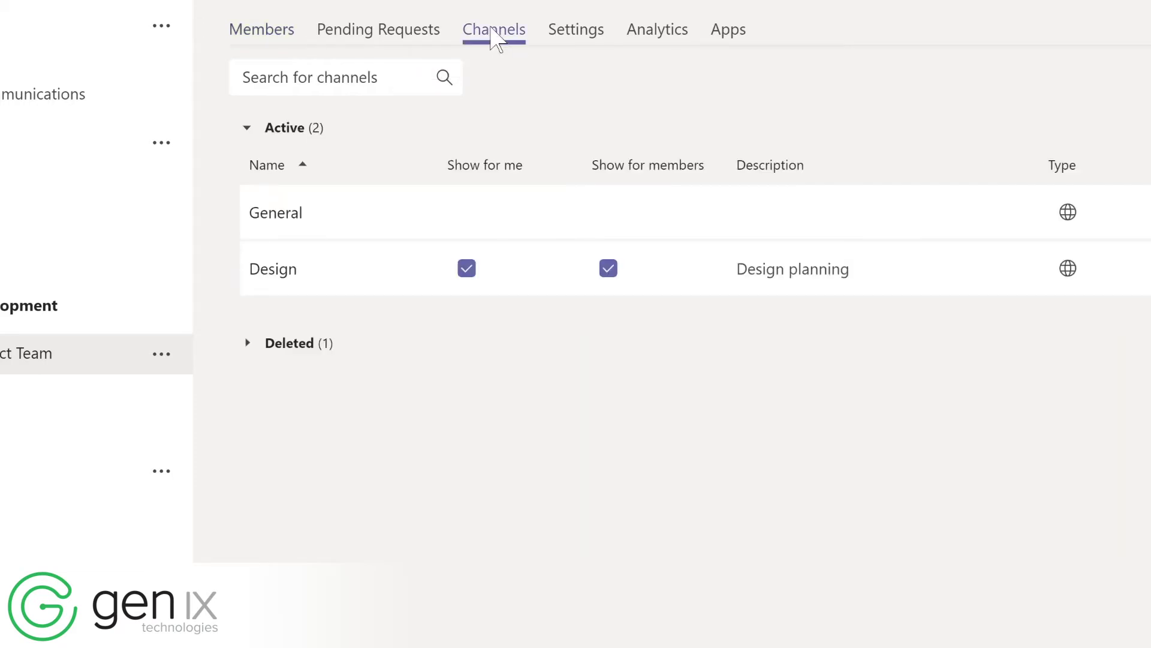
pyautogui.click(570, 35)
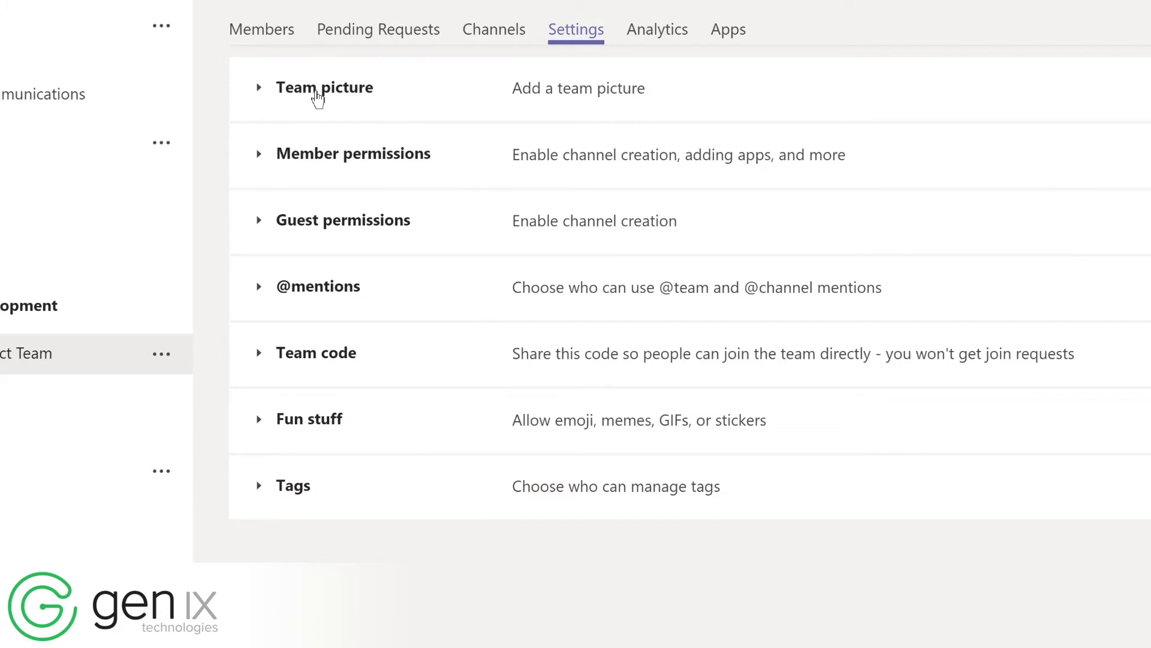
pyautogui.click(317, 96)
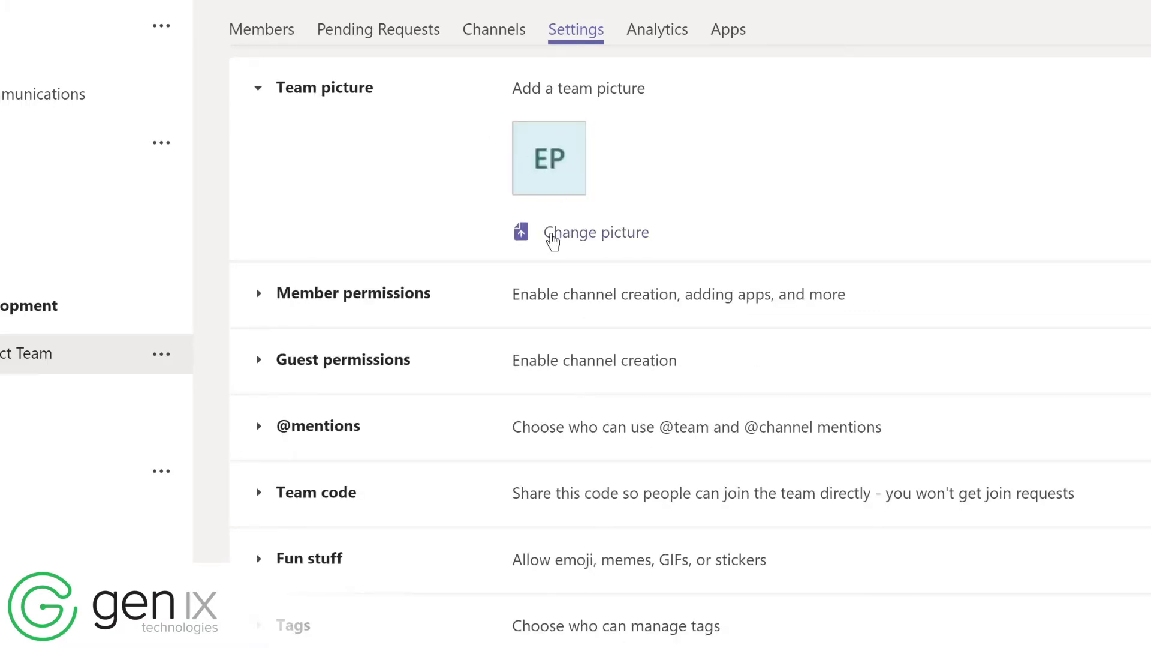
pyautogui.click(552, 241)
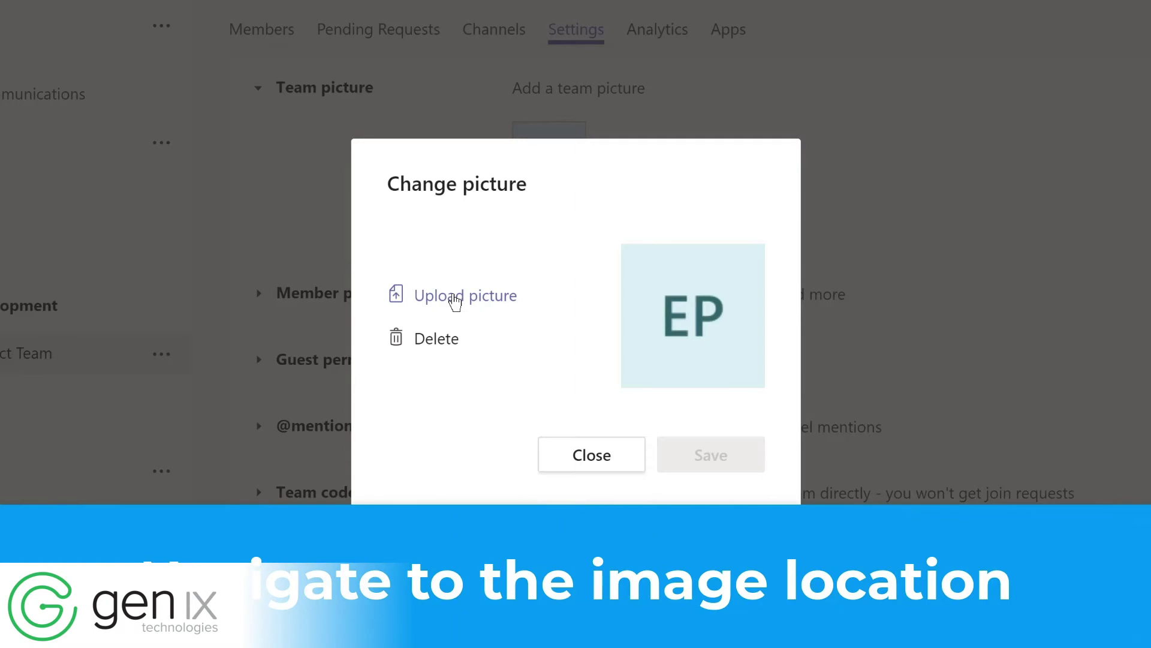
pyautogui.click(455, 300)
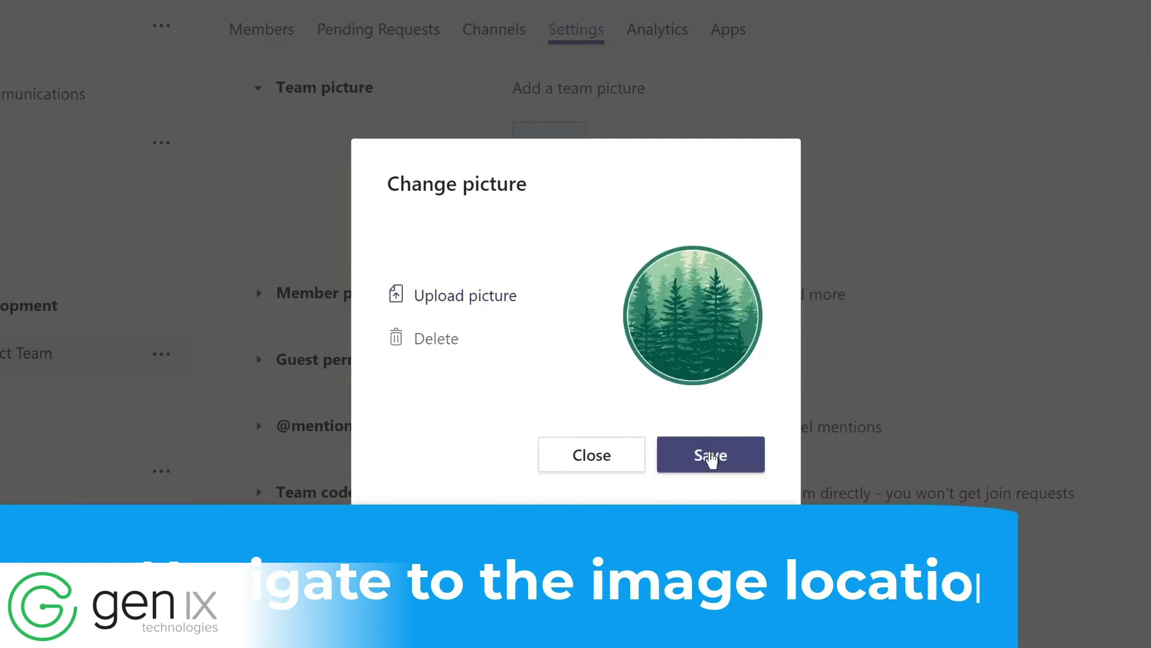
pyautogui.click(710, 455)
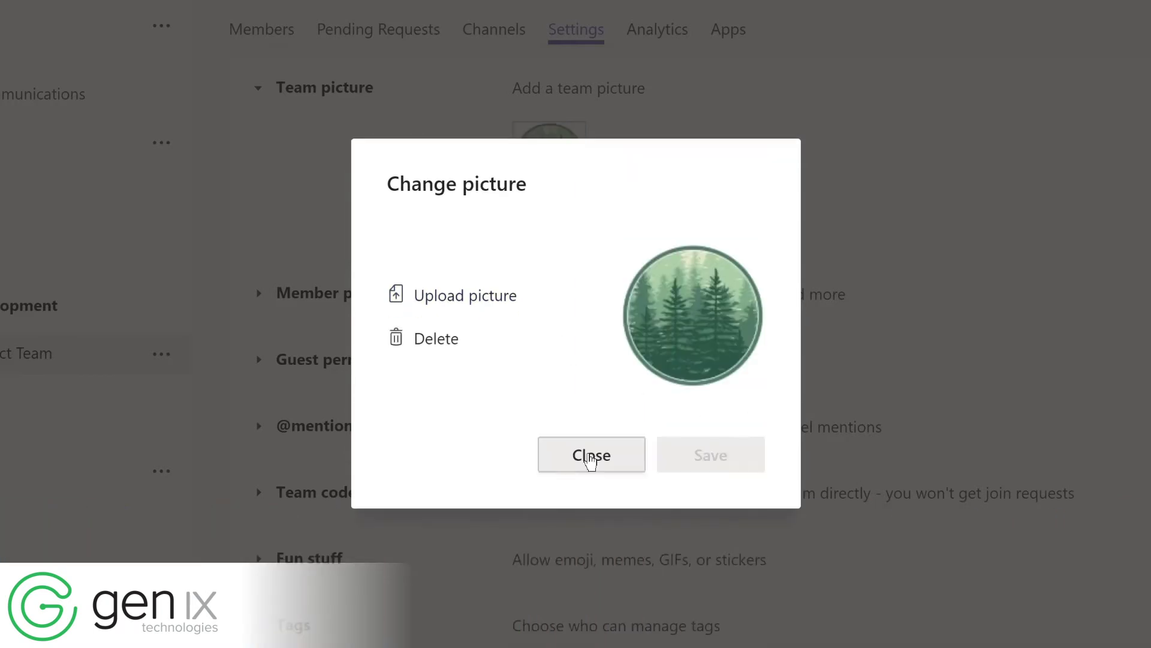
pyautogui.click(591, 457)
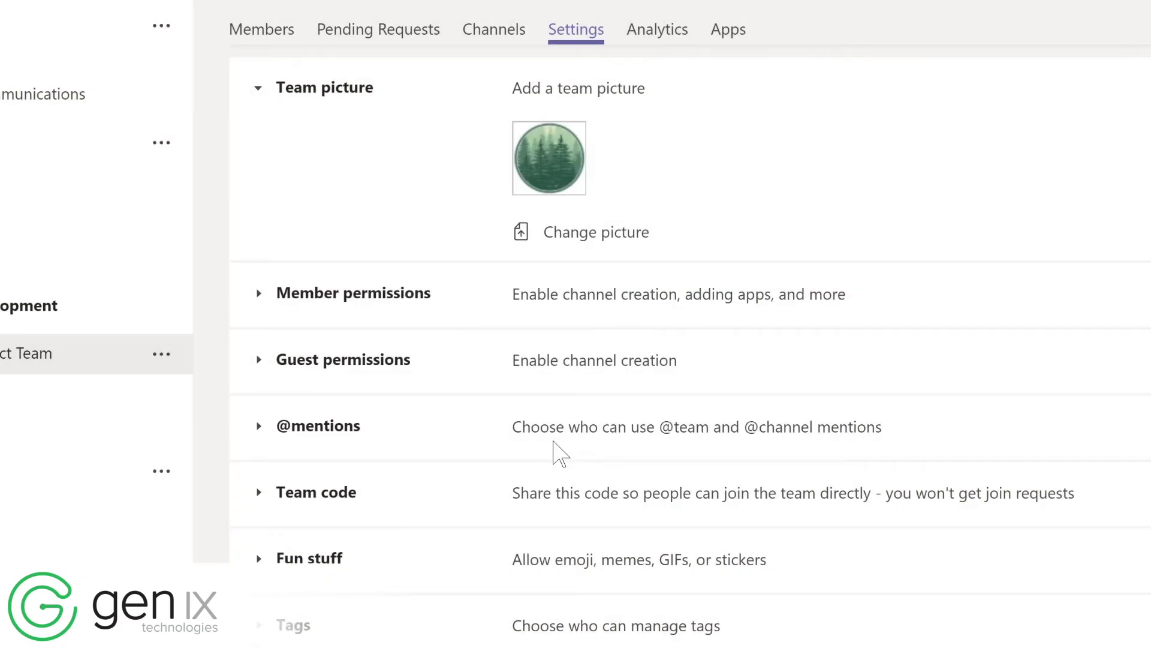
pyautogui.click(309, 428)
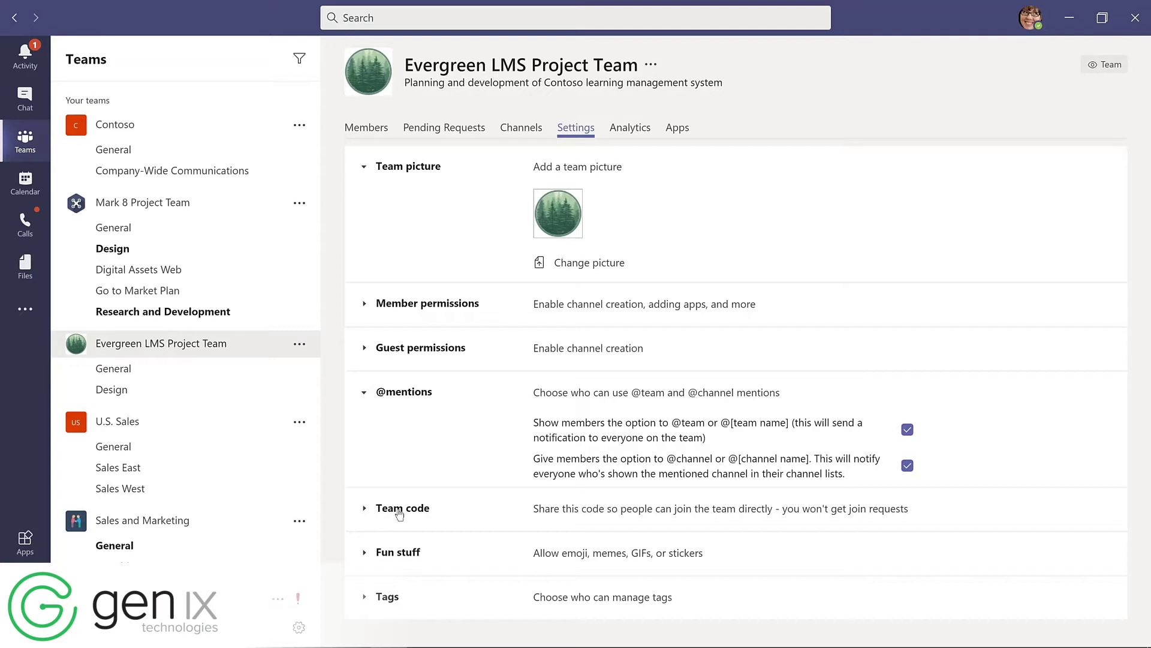
pyautogui.click(405, 554)
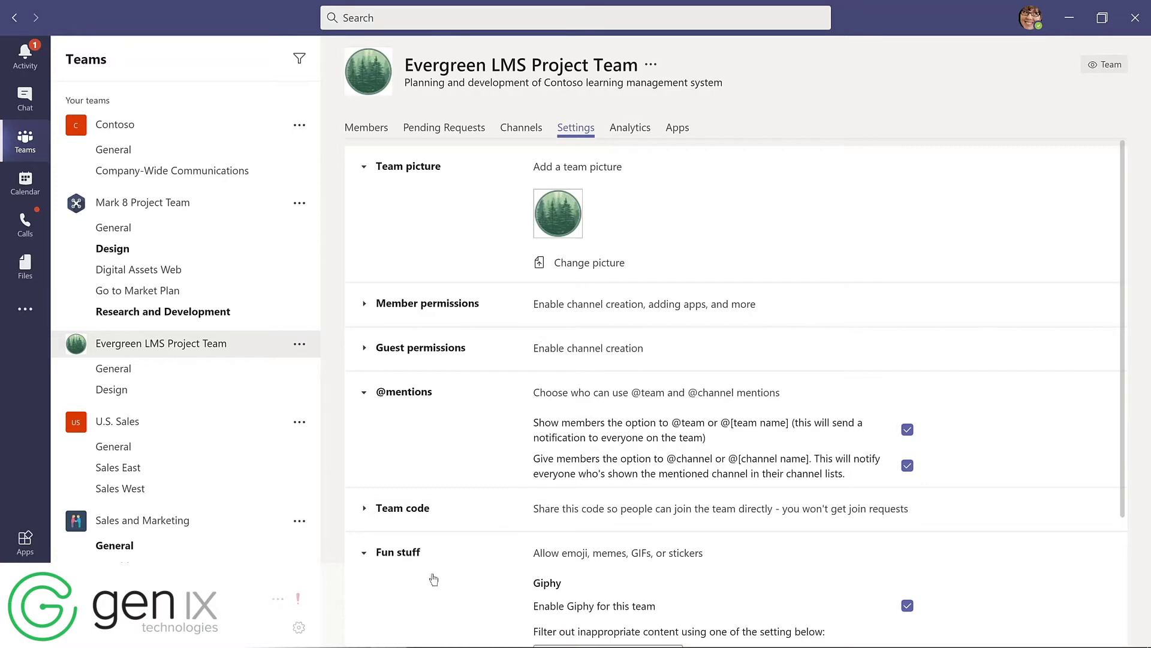
pyautogui.scroll(-2, 436, 578)
pyautogui.scroll(-2, 436, 579)
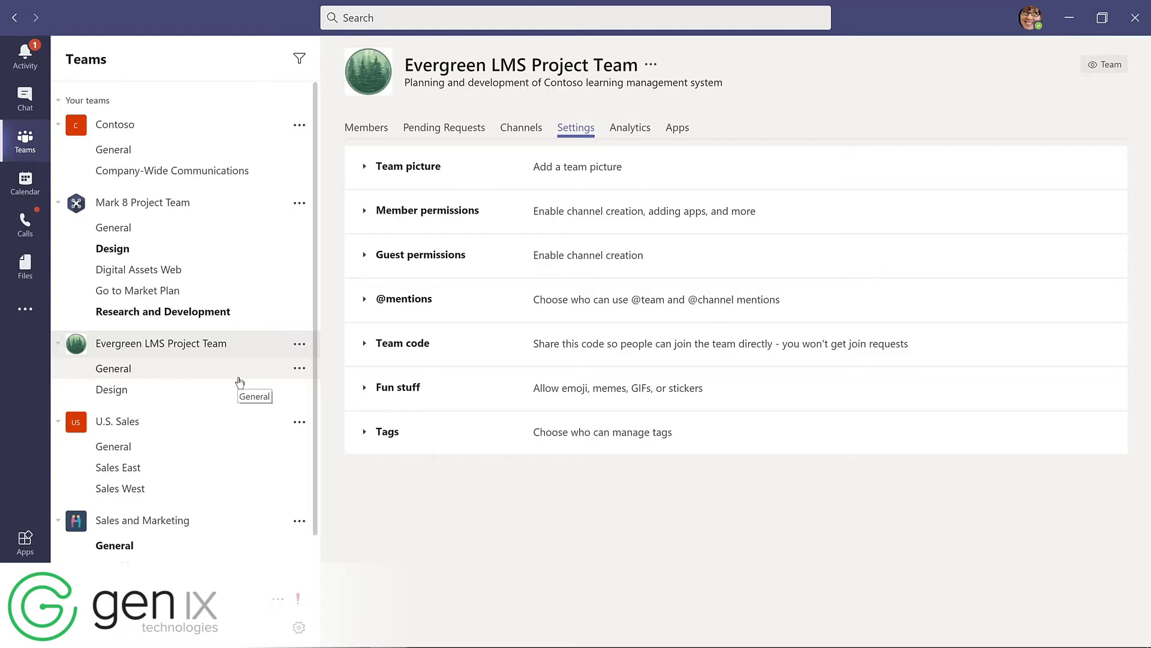
# Step: Hide the Retail team from the list of your teams
pyautogui.scroll(-2, 277, 510)
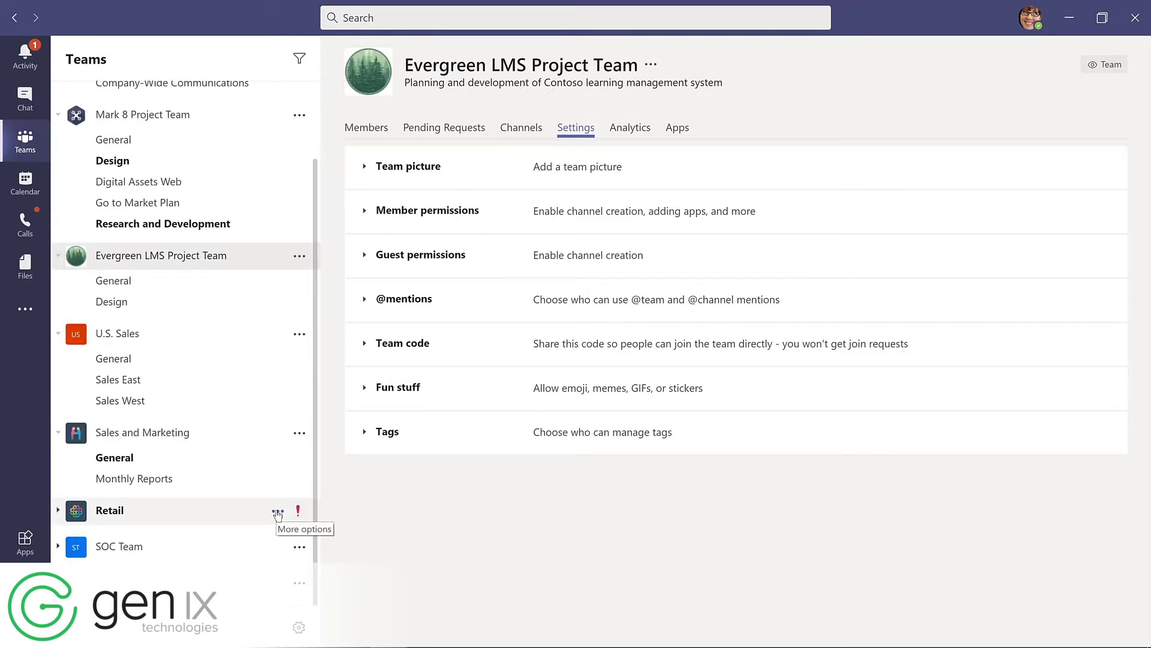
pyautogui.click(278, 512)
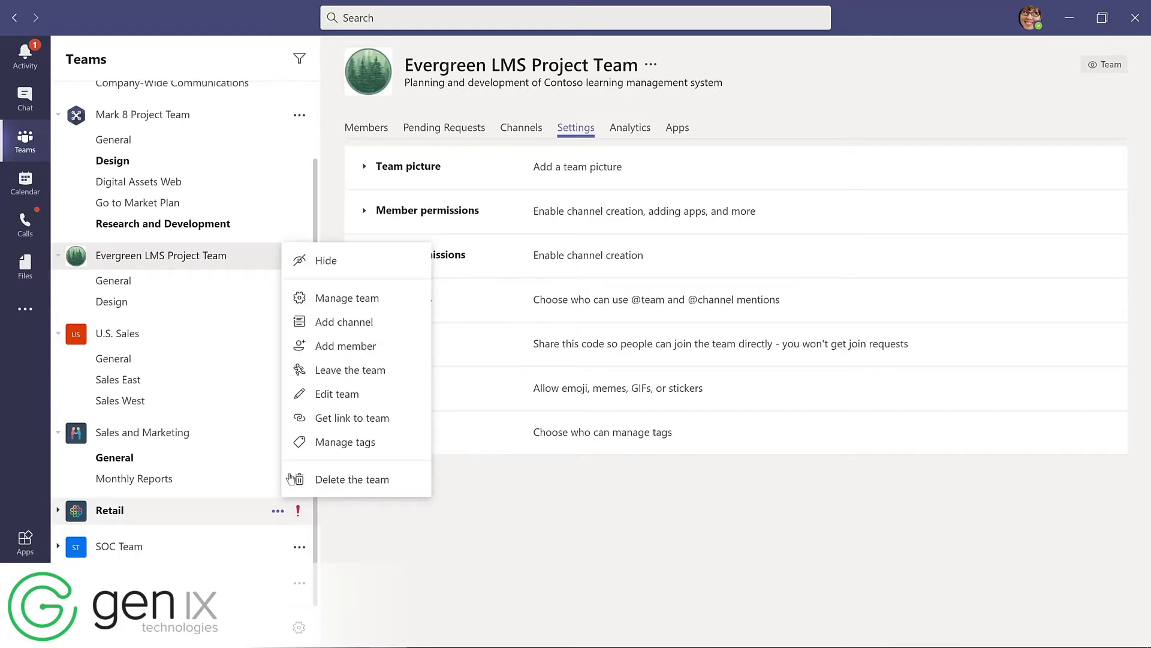
pyautogui.click(325, 261)
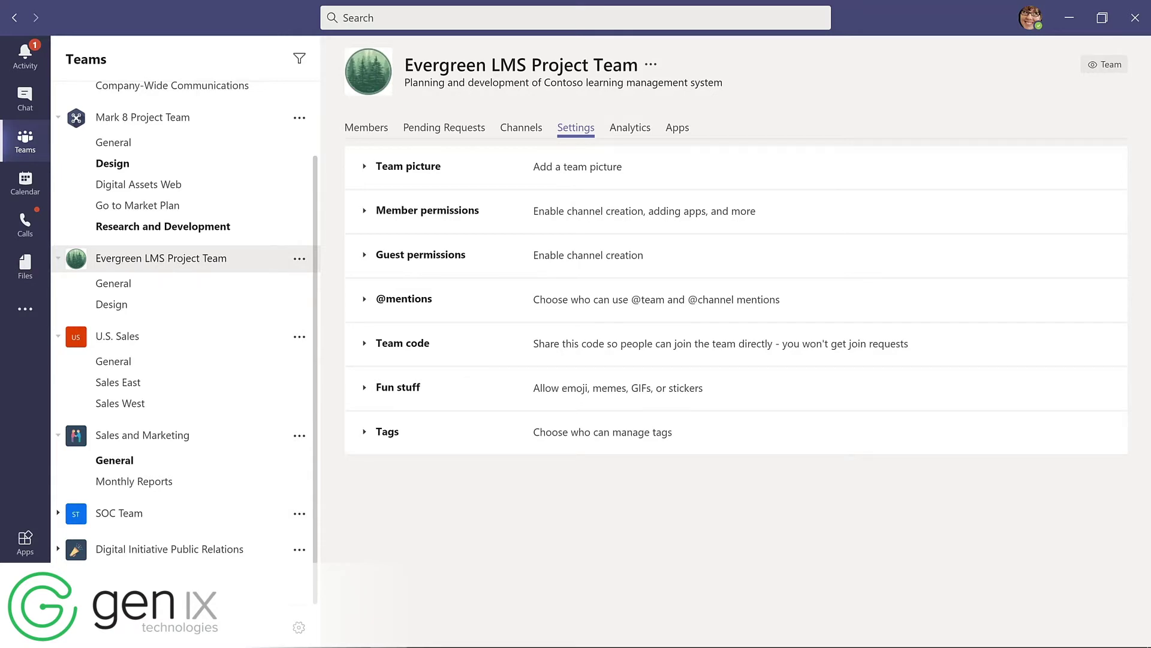
# Step: Show the hidden Retail team in the list of your teams again
pyautogui.scroll(-1, 185, 342)
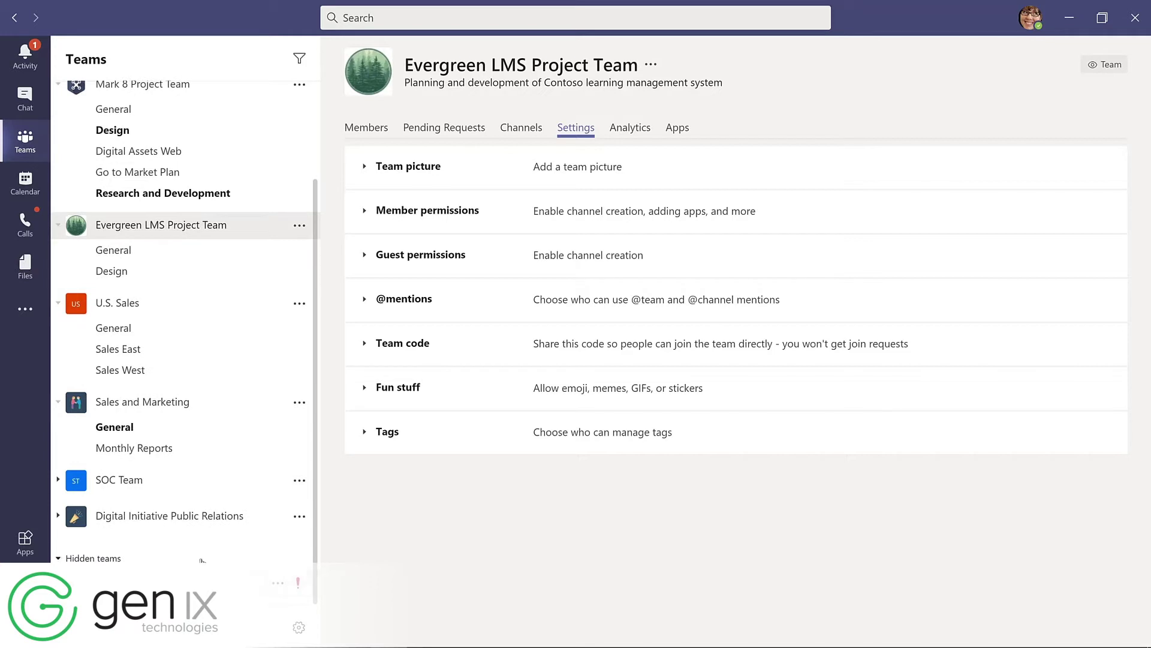
pyautogui.click(278, 583)
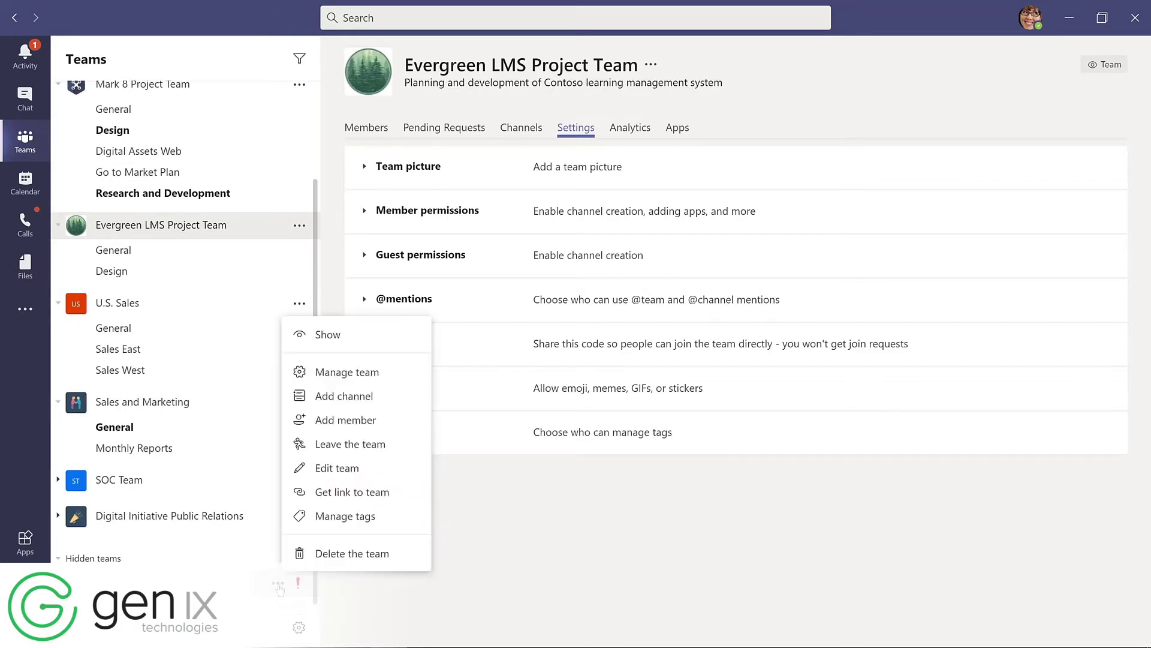
pyautogui.click(326, 336)
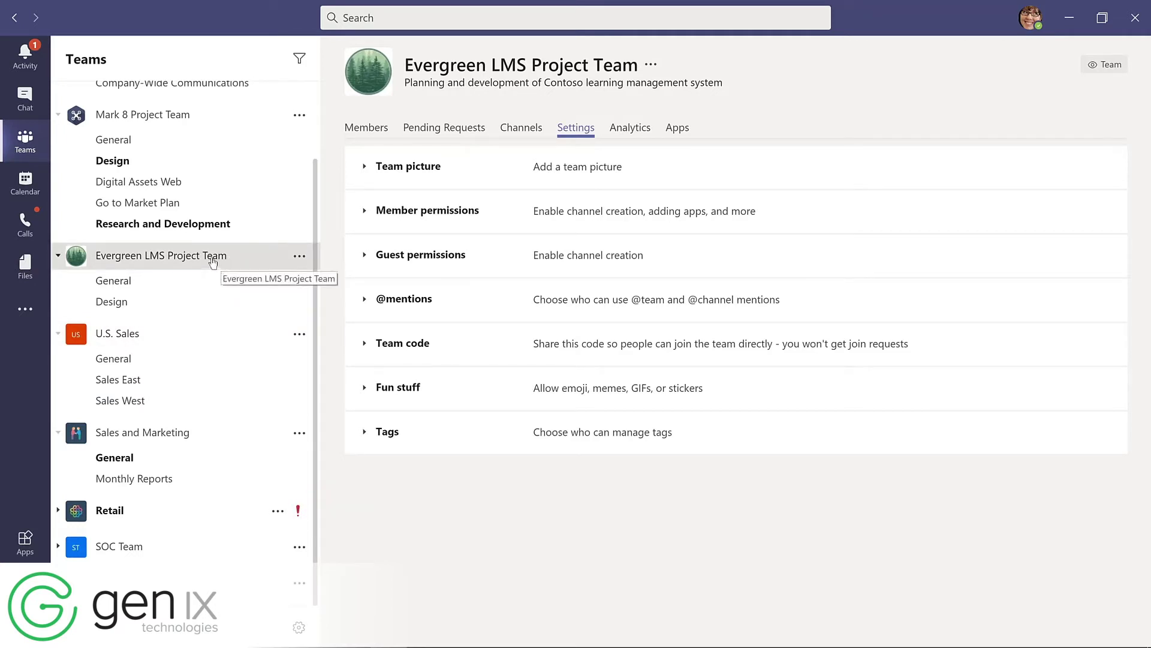
# Step: Reorder the teams list so Evergreen LMS Project Team sits directly above Mark 8 Project Team
pyautogui.moveTo(211, 257); pyautogui.dragTo(206, 144)
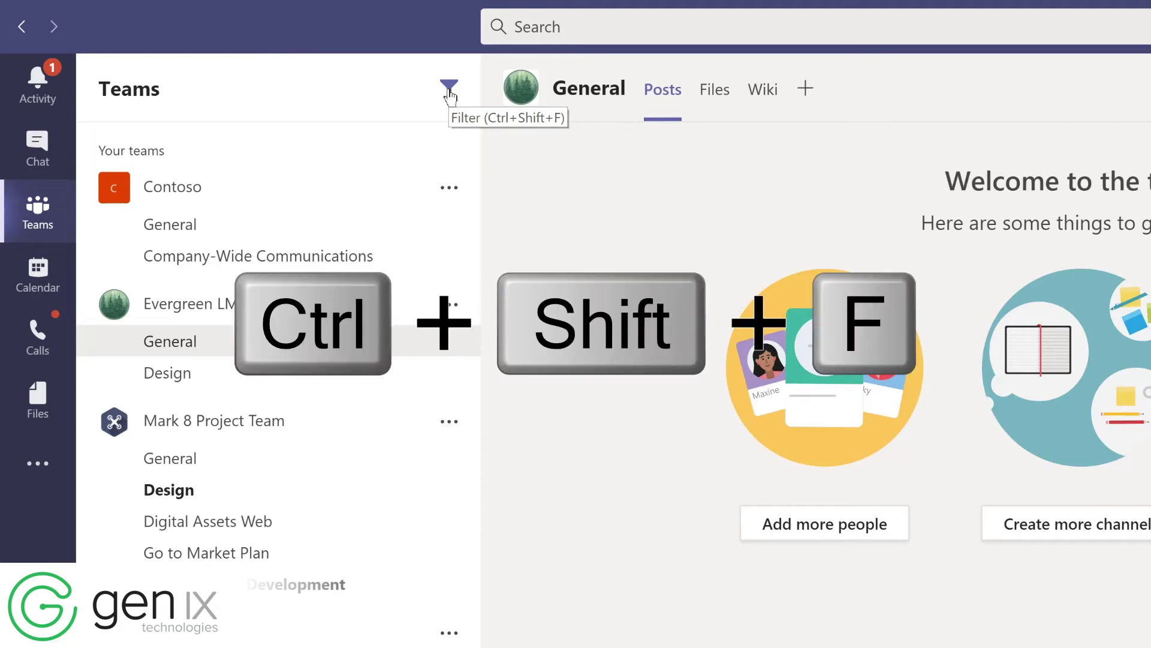
# Step: Filter the teams and channels list by "marketing", and replace that filter with "project"
pyautogui.hotkey('ctrl', 'shift', 'f')
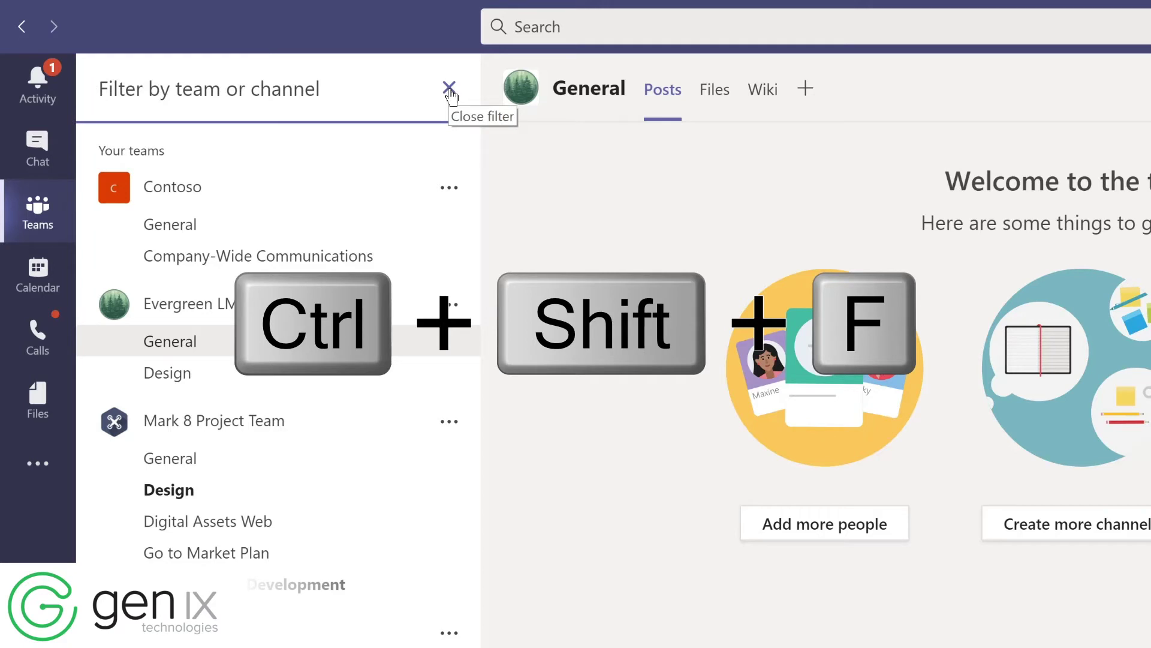
pyautogui.write('marketing')
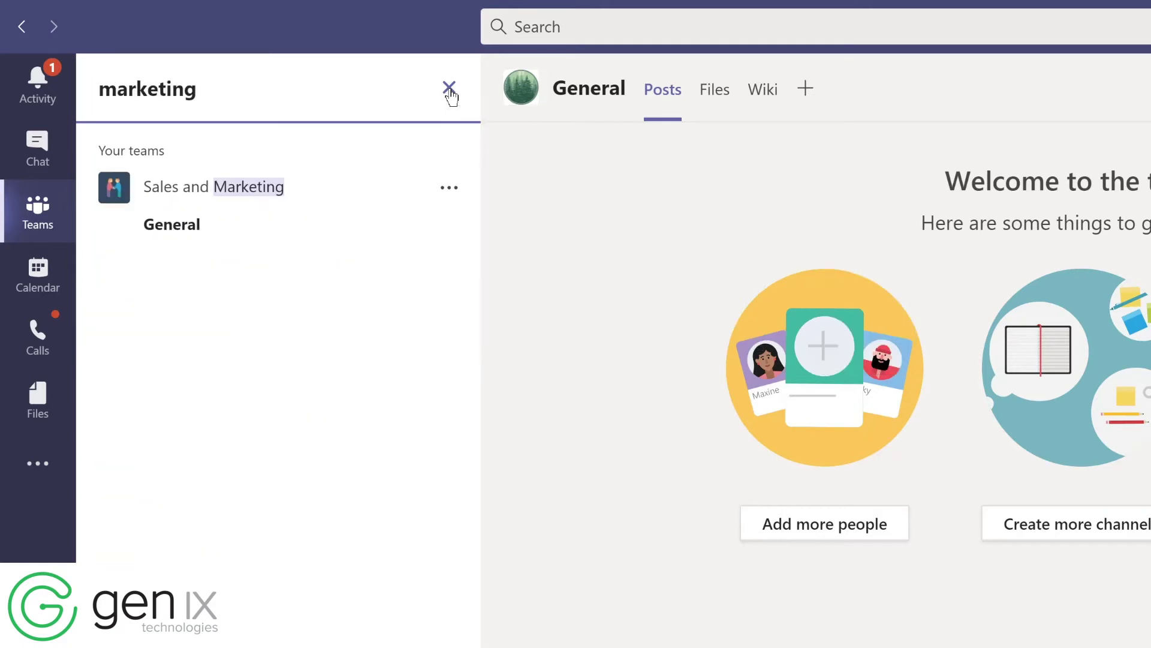
pyautogui.hotkey('ctrl', 'a')
pyautogui.write('proj')
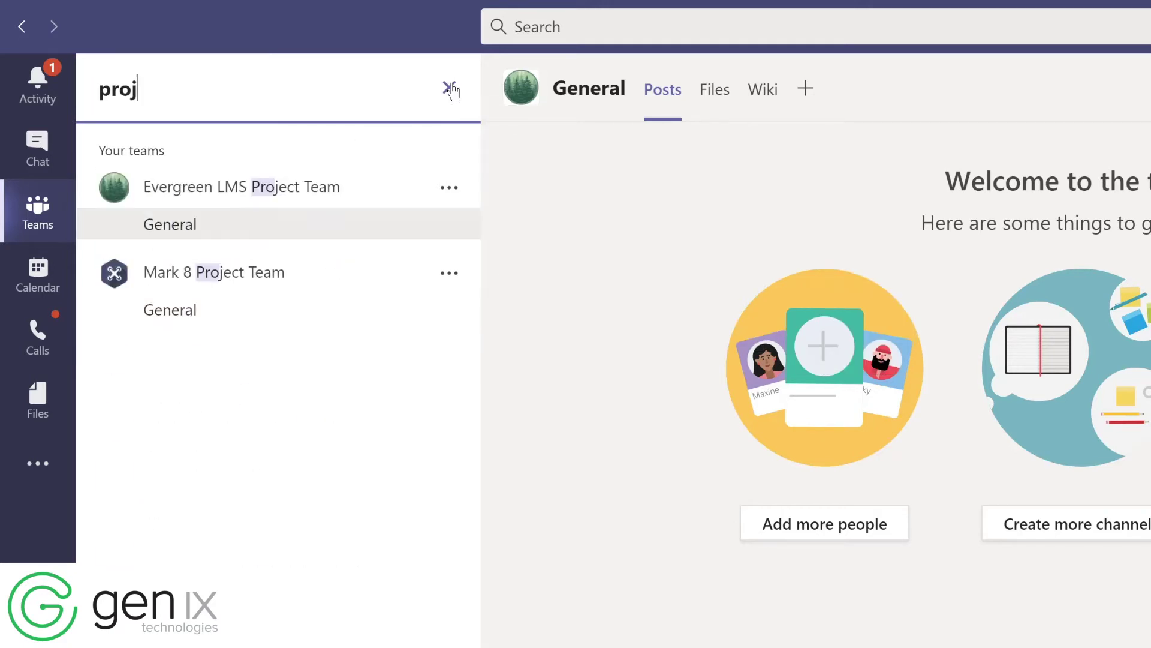
pyautogui.write('ect')
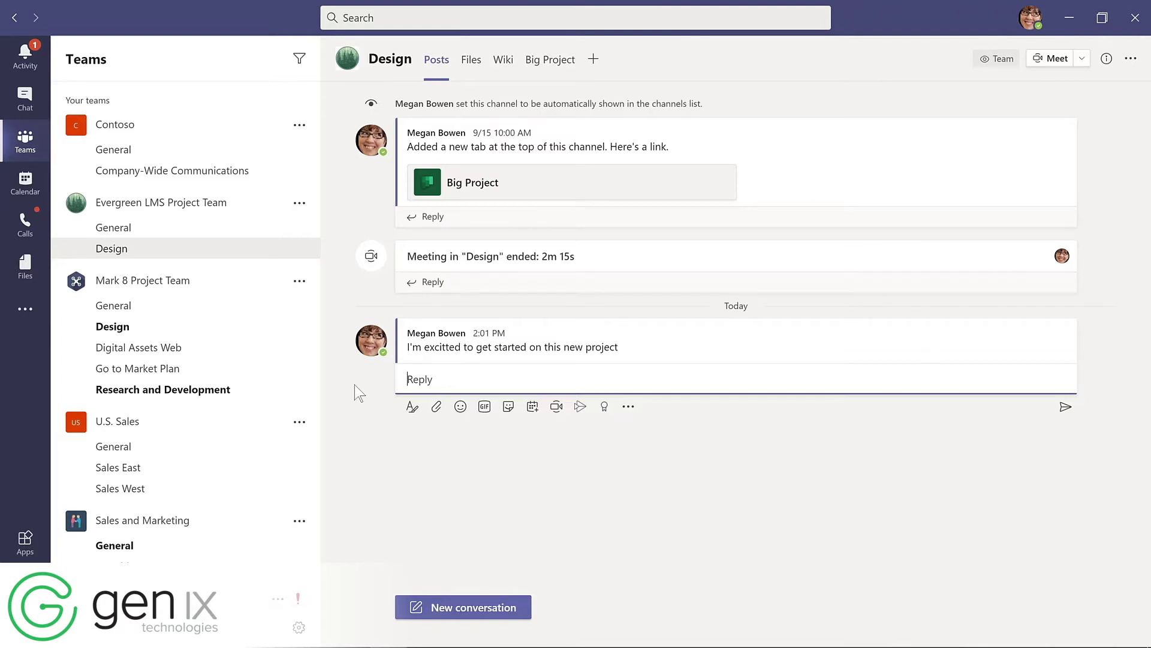
# Step: Edit the posted message about the new project in the Design channel, correcting the misspelled word to "excited"
pyautogui.moveTo(472, 349)
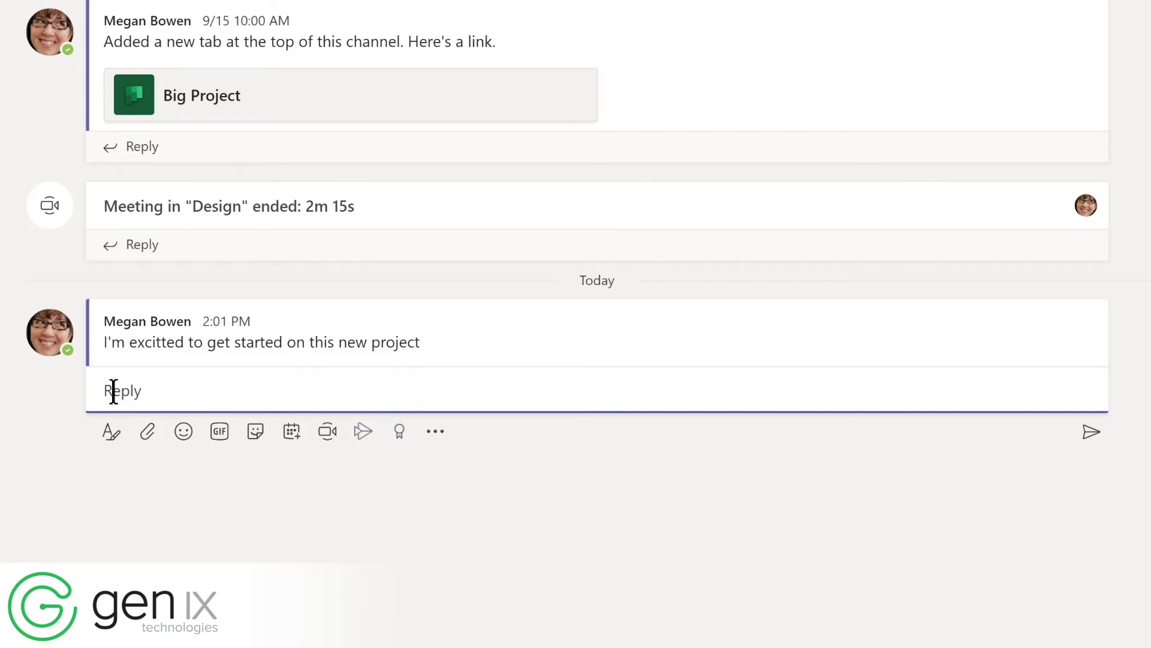
pyautogui.moveTo(381, 335)
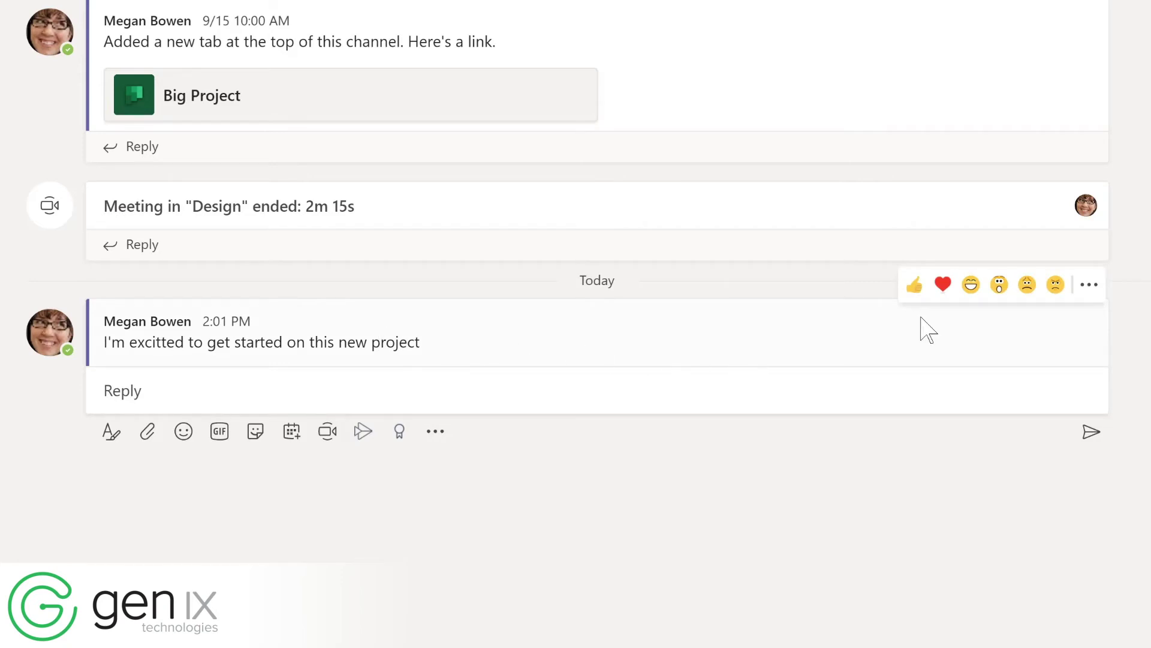
pyautogui.click(1089, 292)
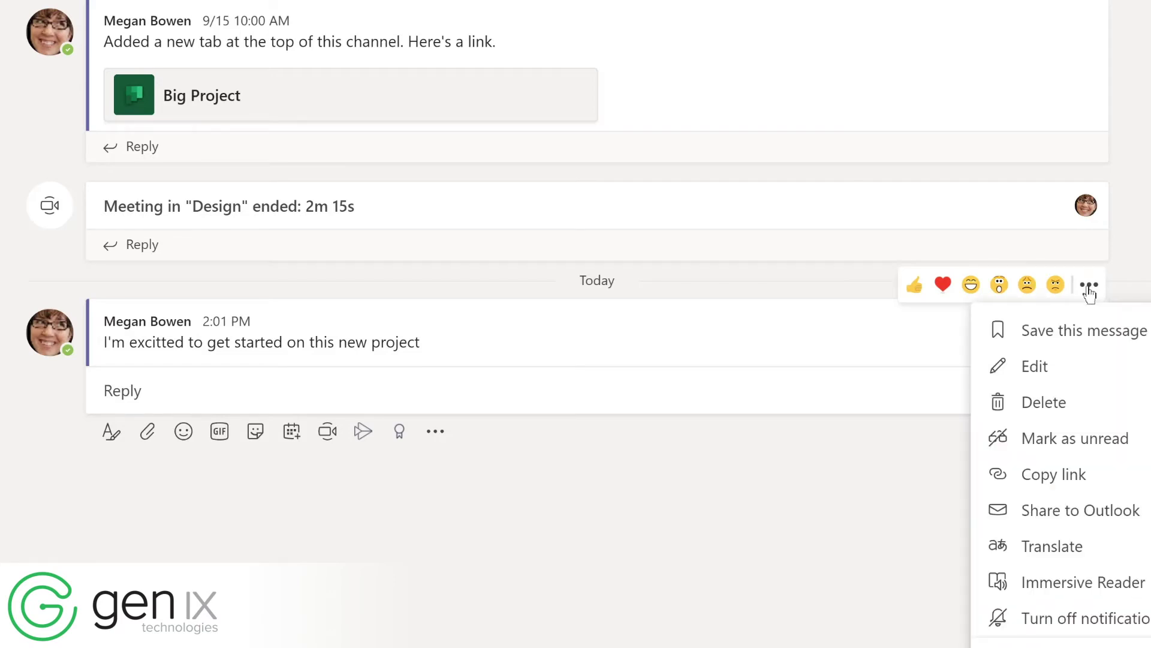
pyautogui.click(1068, 367)
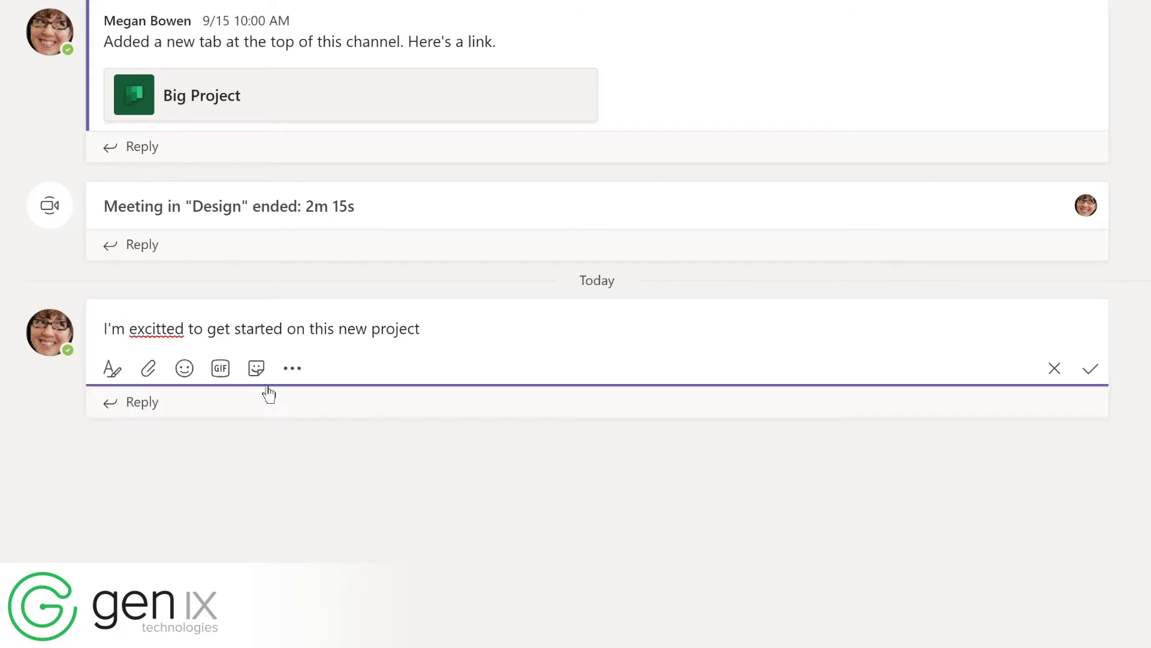
pyautogui.click(157, 329)
pyautogui.press('BackSpace')
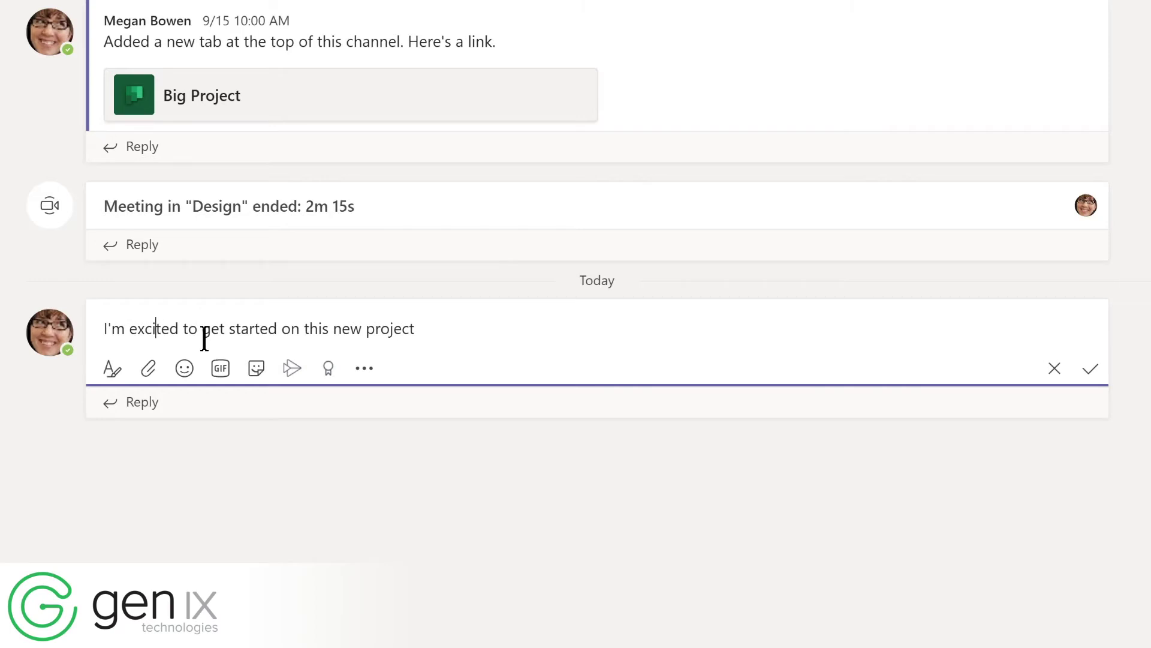
# Step: Mention the Design channel at the start of the message being edited, followed by a comma
pyautogui.press('Home')
pyautogui.write('@')
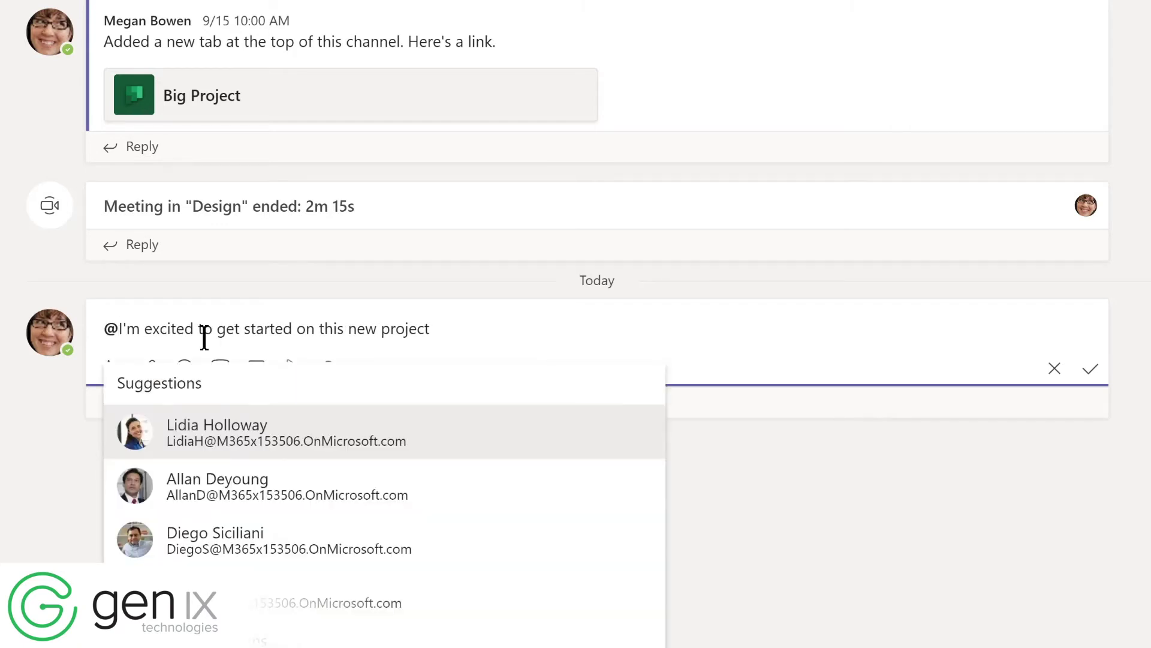
pyautogui.write('de')
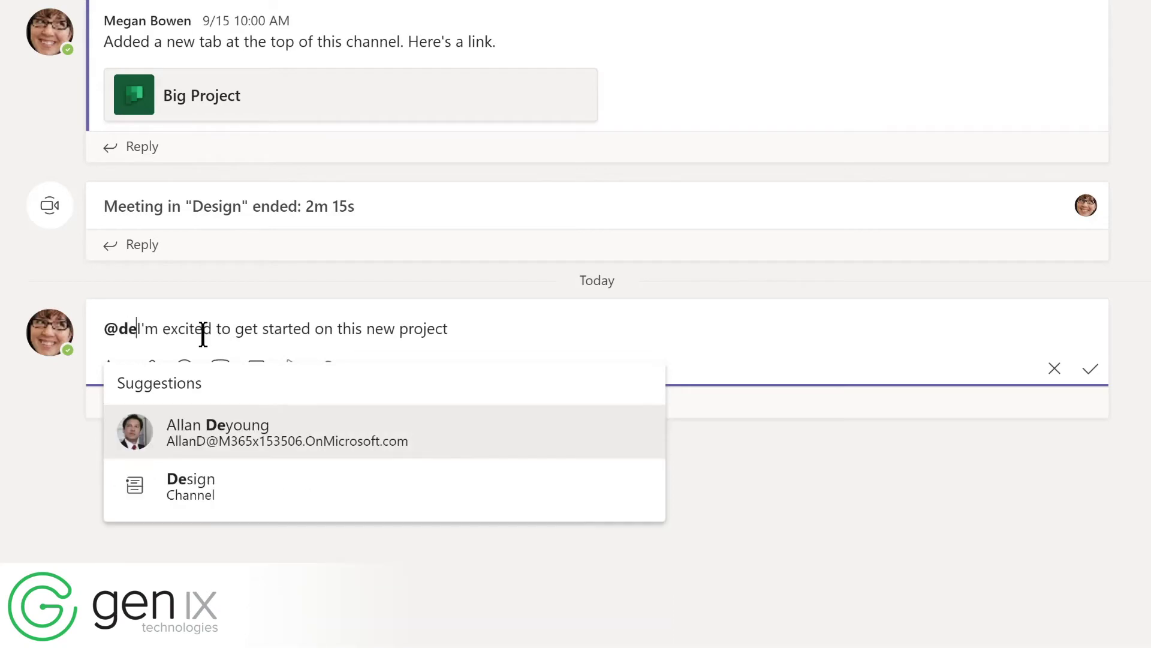
pyautogui.click(183, 482)
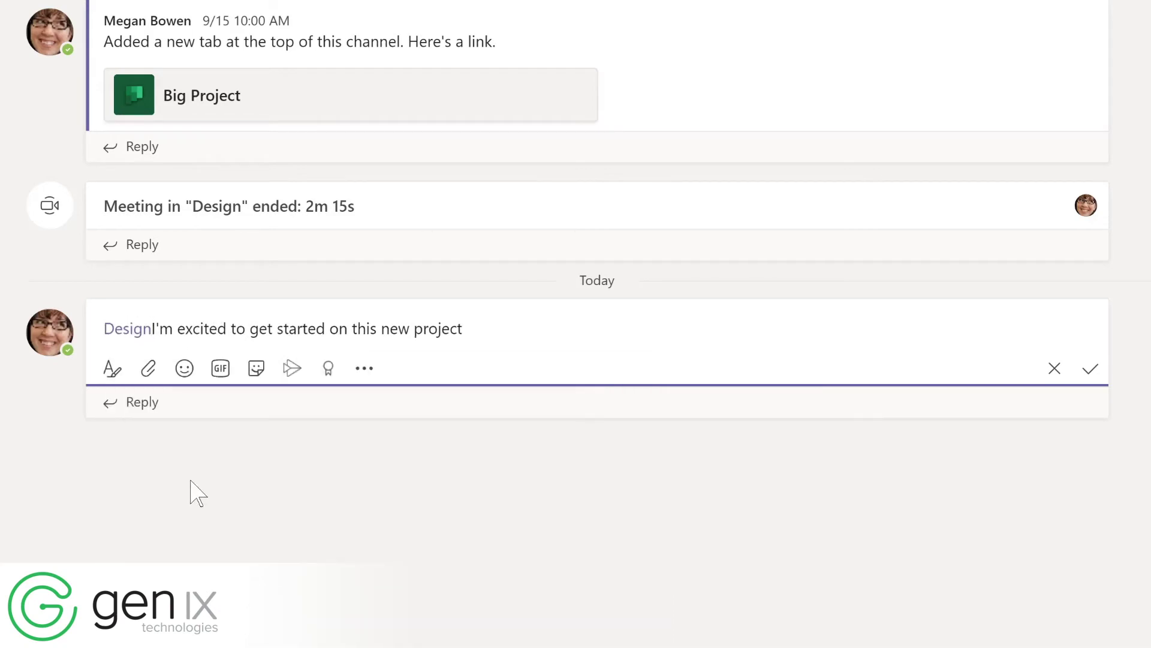
pyautogui.write(',')
# Step: Insert "LMS" before "project", end the message with an exclamation mark, and save the edited message
pyautogui.click(437, 335)
pyautogui.write('LMS')
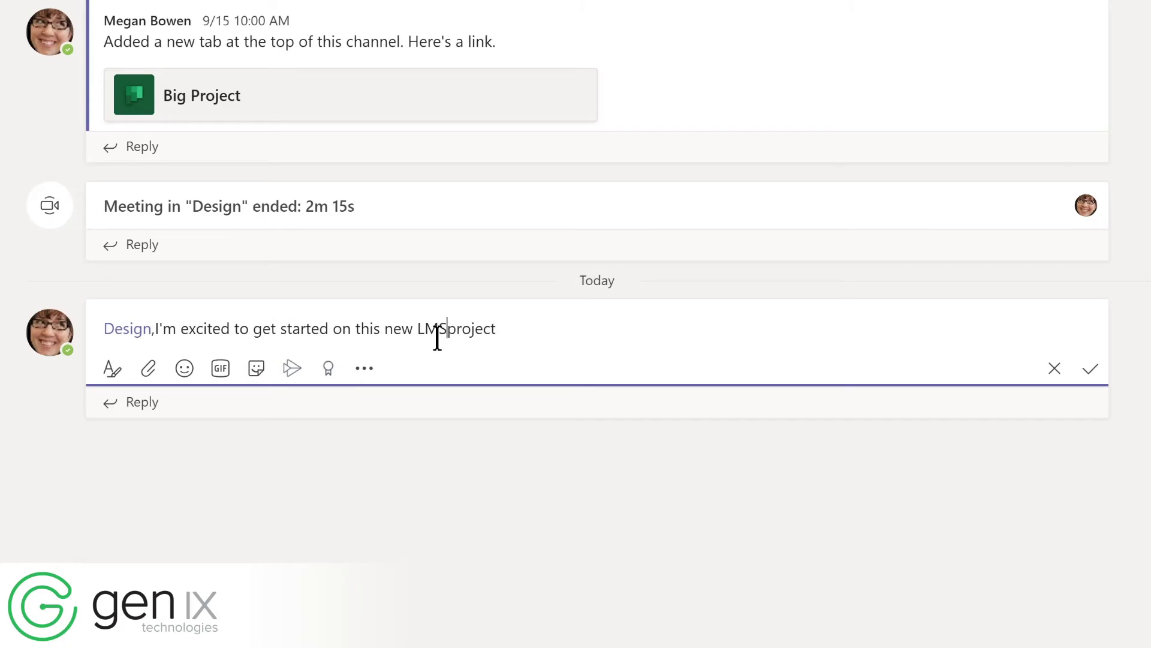
pyautogui.press('End')
pyautogui.write('!')
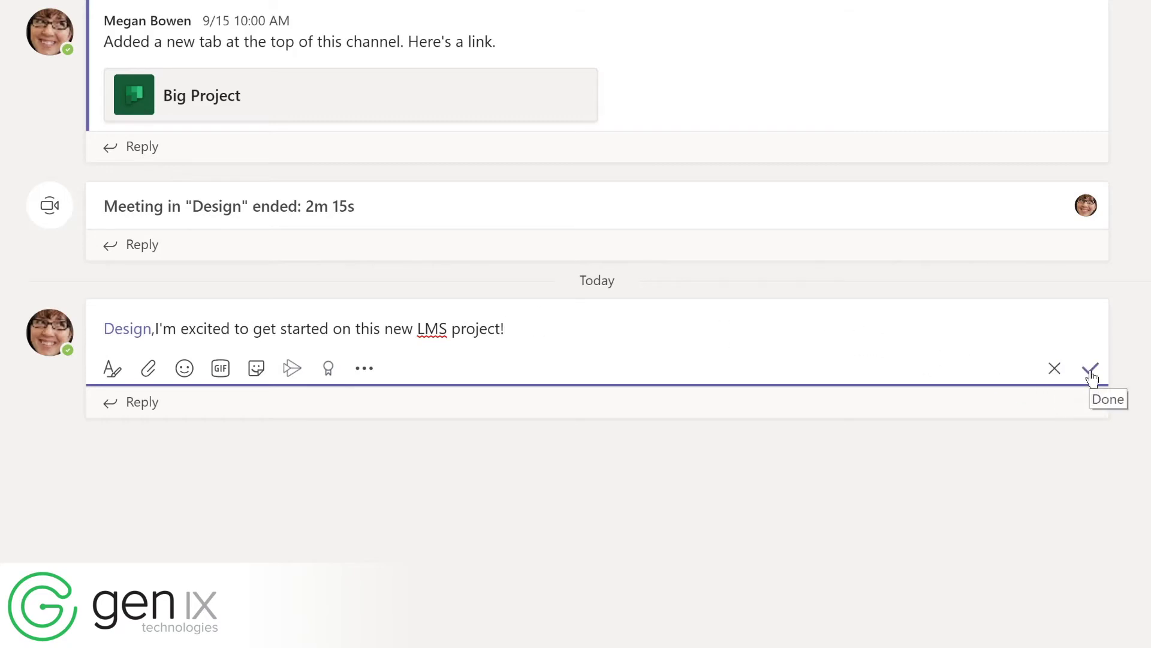
pyautogui.click(1091, 376)
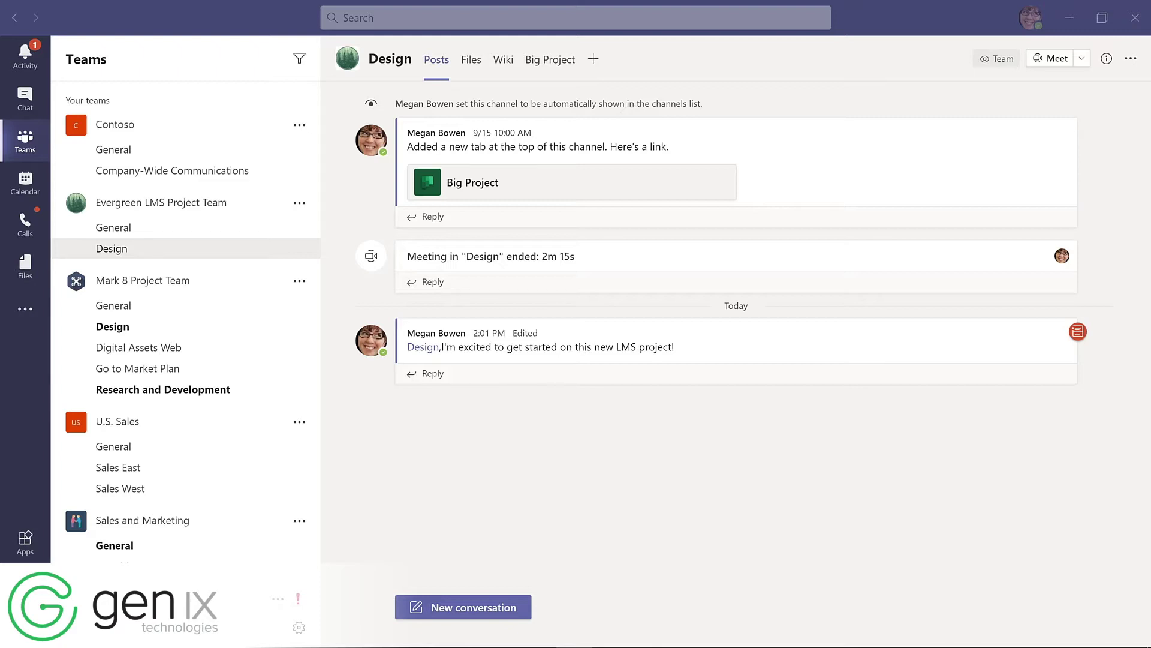
# Step: Create a private channel named "Budget and Financials" in Evergreen LMS Project Team
pyautogui.click(299, 206)
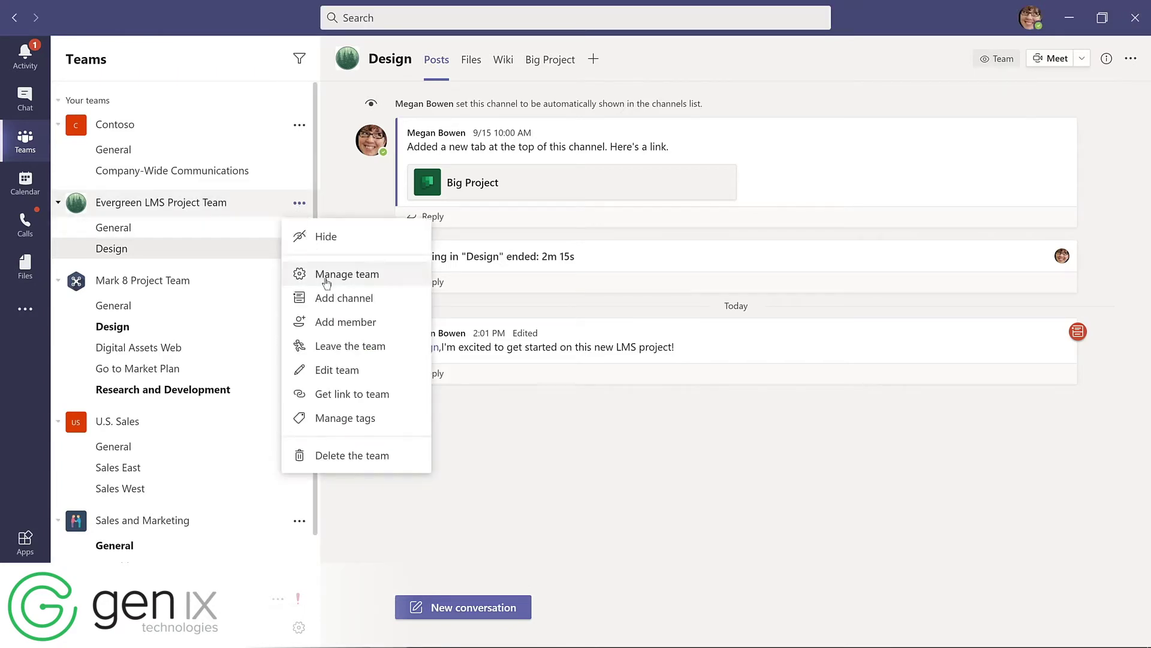
pyautogui.click(334, 299)
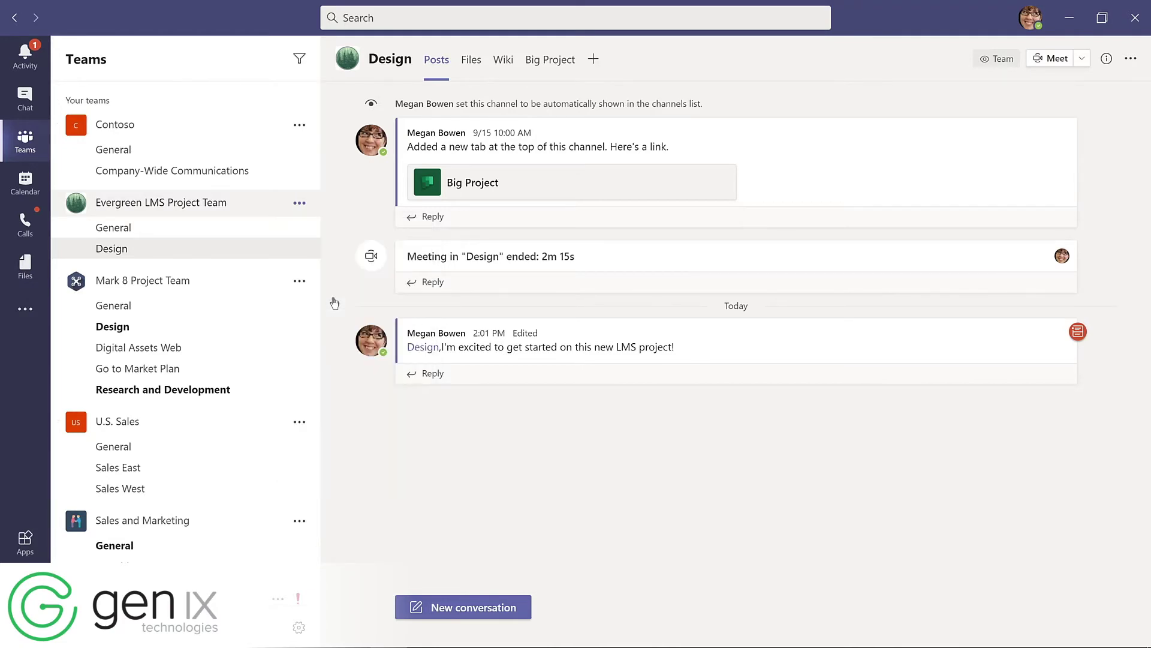
pyautogui.write('Budget and Financials')
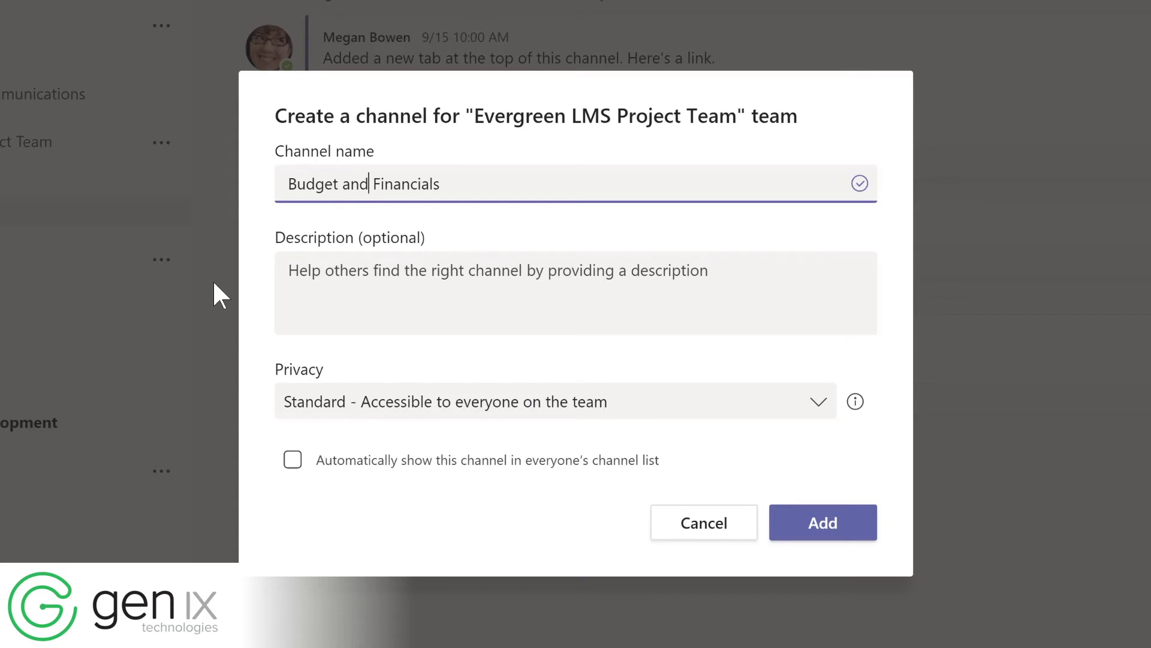
pyautogui.click(819, 405)
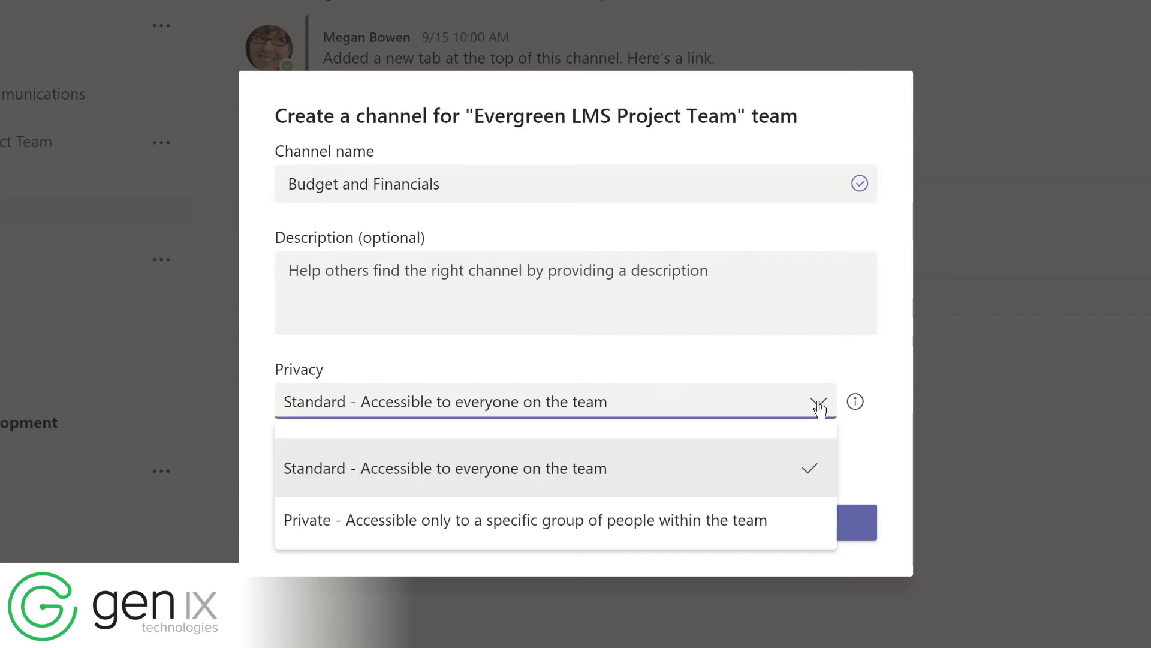
pyautogui.click(531, 519)
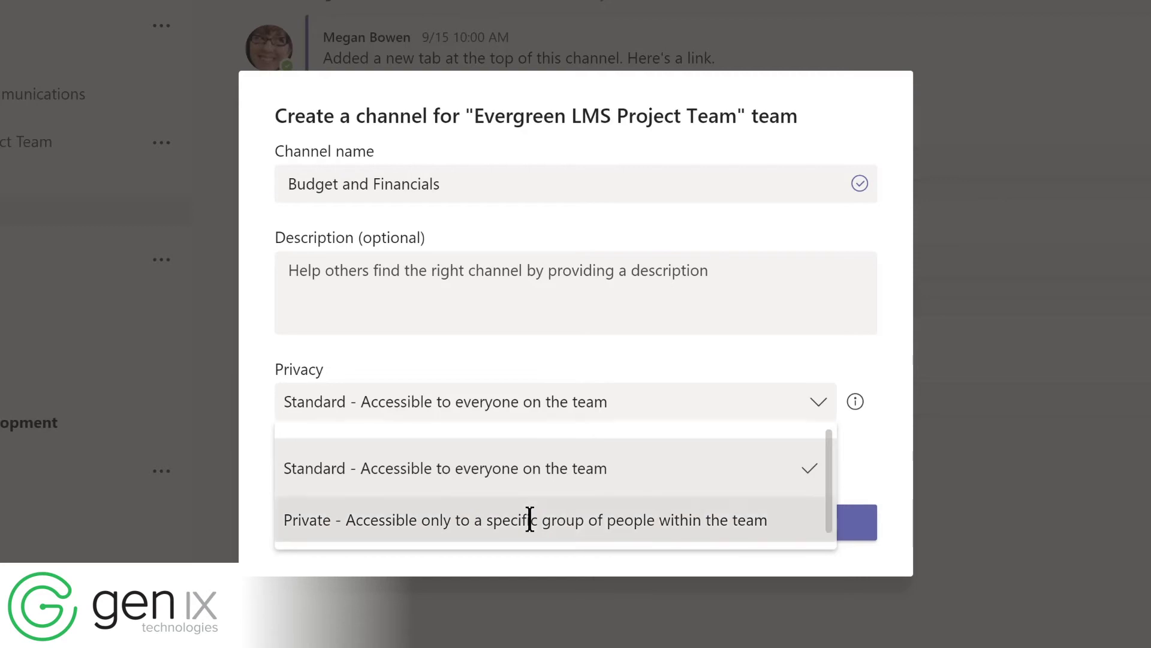
pyautogui.click(805, 533)
# Step: Add the product manager and the director as members of the Budget and Financials channel
pyautogui.write('lidia')
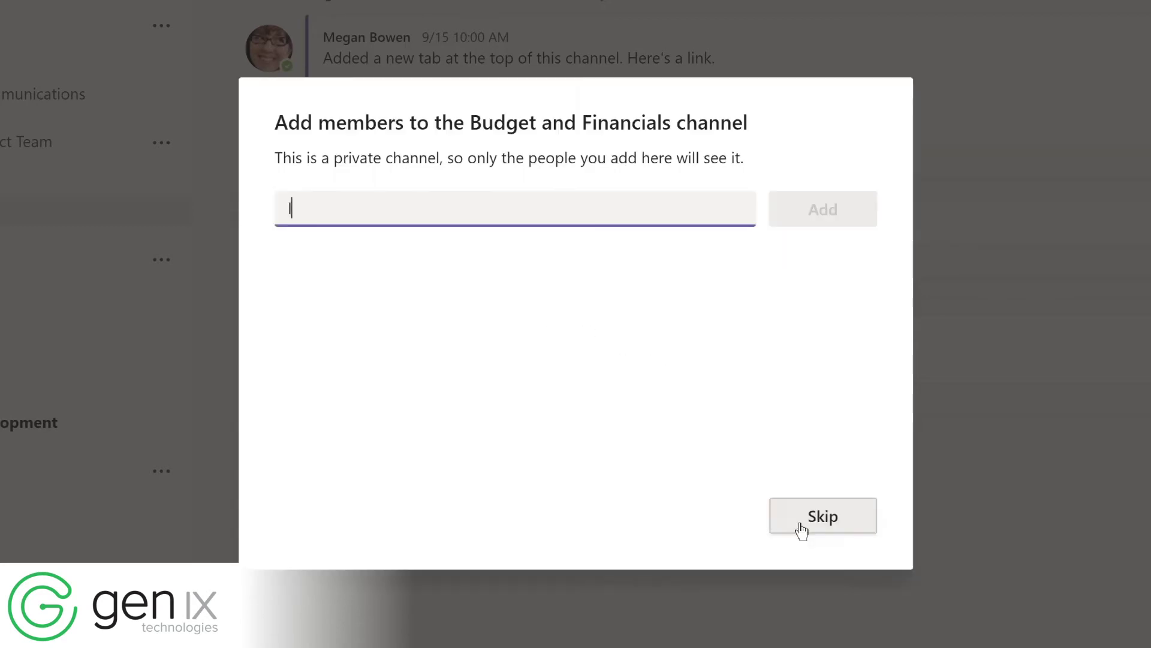
pyautogui.press('Return')
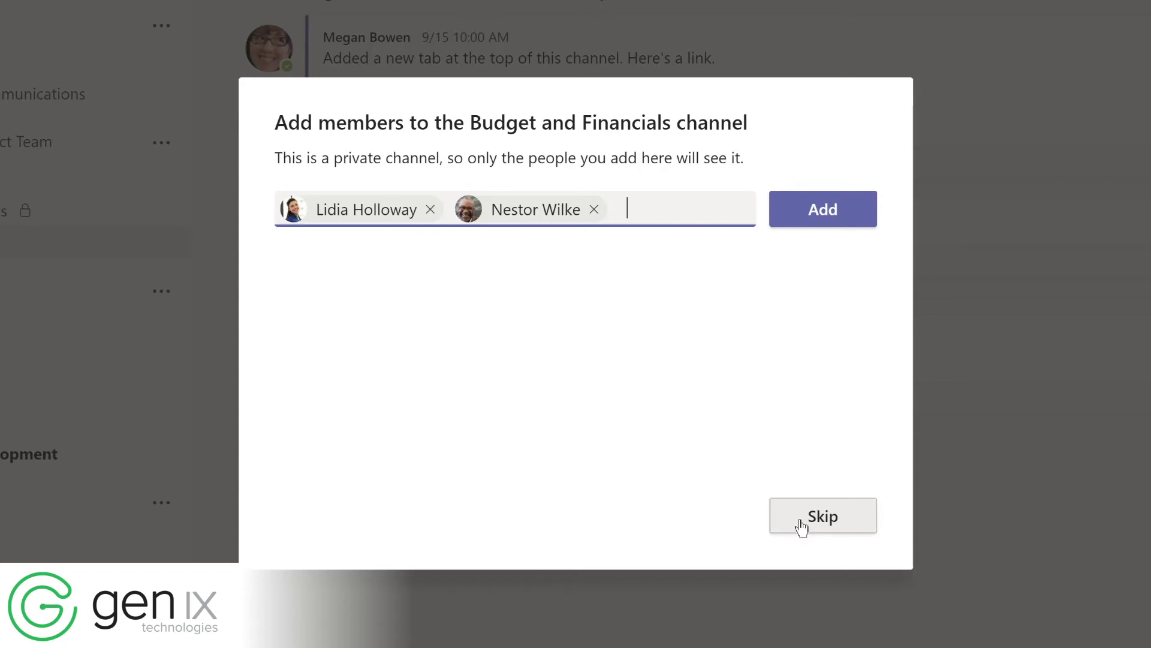
pyautogui.click(809, 215)
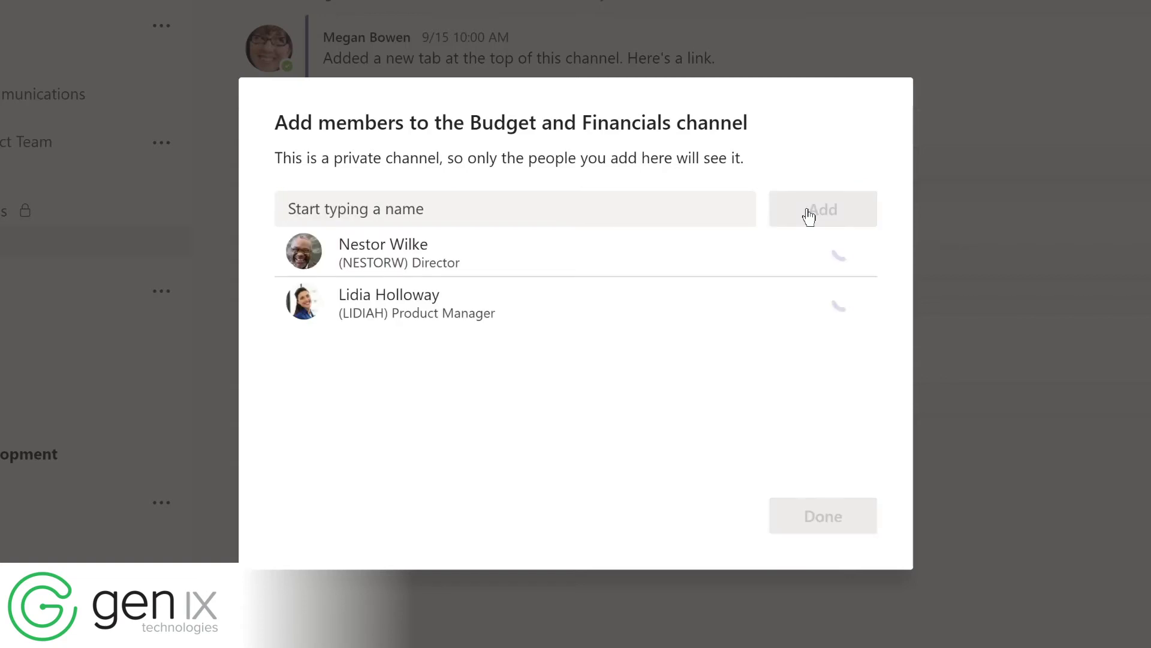
# Step: Set both added members' roles to Owner and finish adding members to the Budget and Financials channel
pyautogui.click(810, 255)
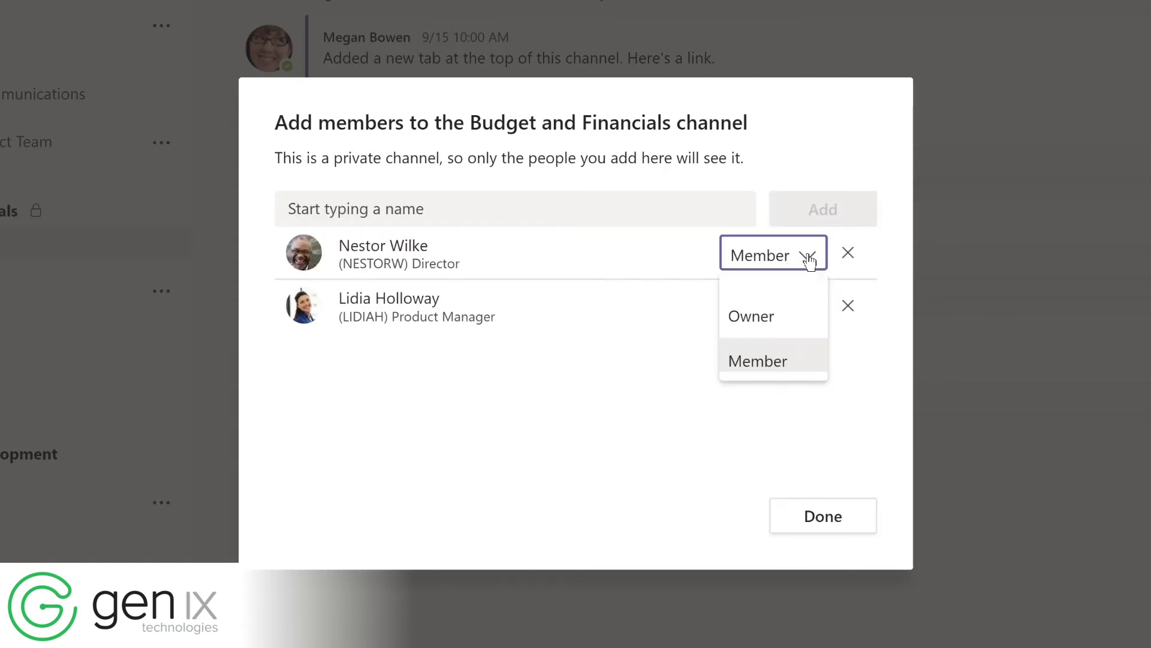
pyautogui.click(772, 314)
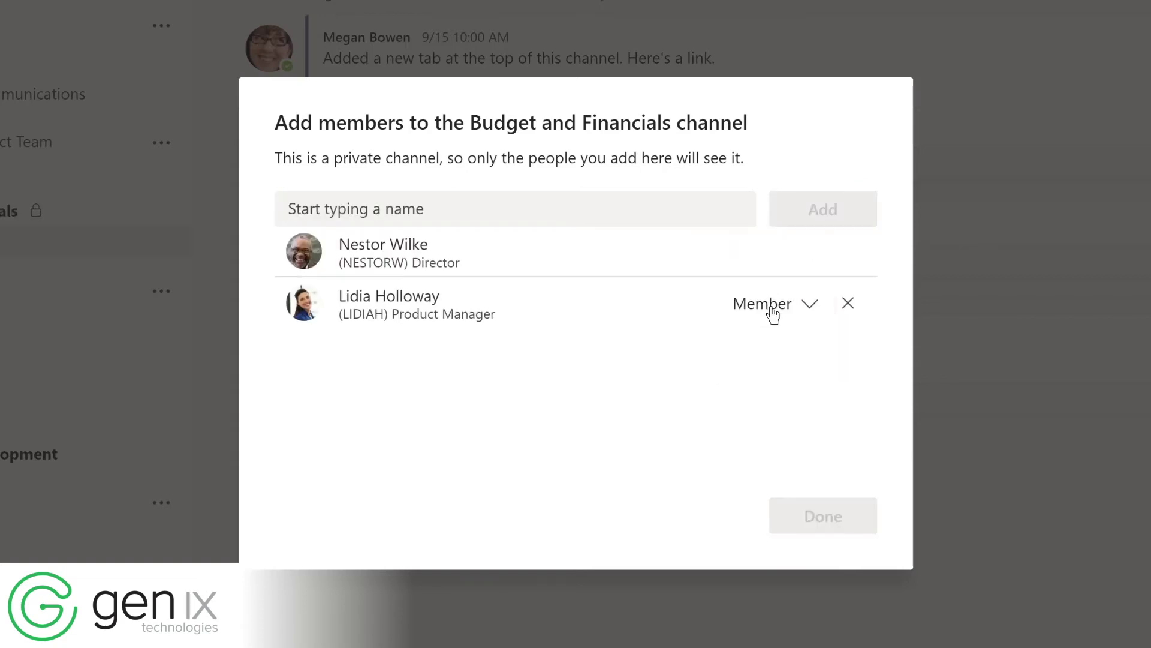
pyautogui.click(807, 307)
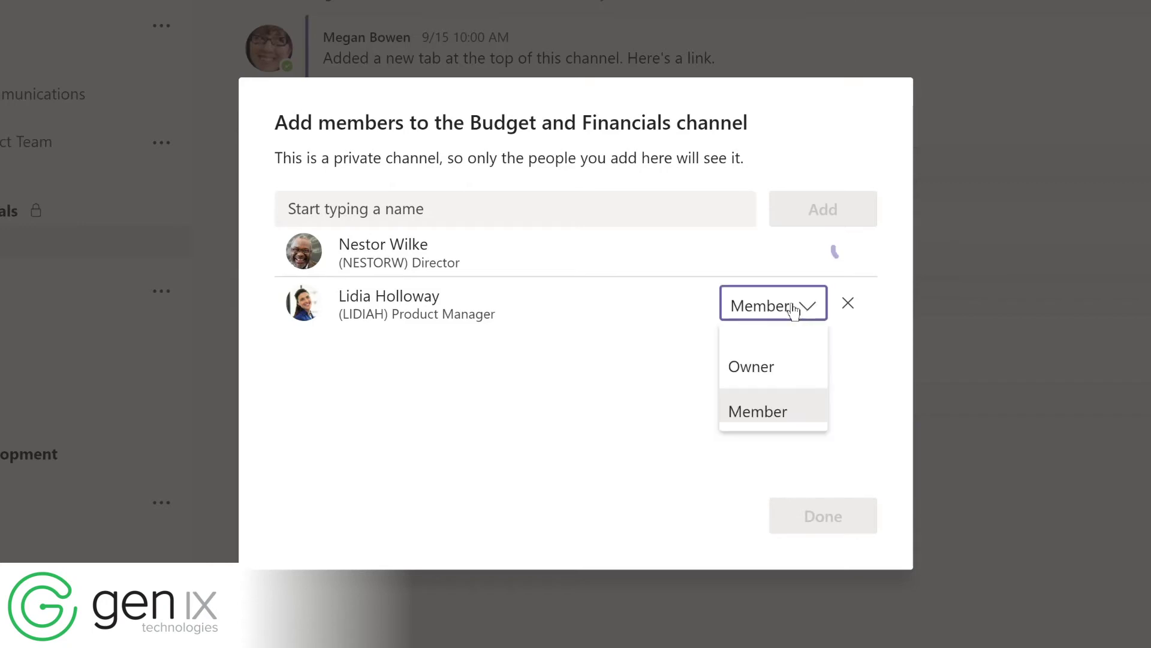
pyautogui.click(755, 365)
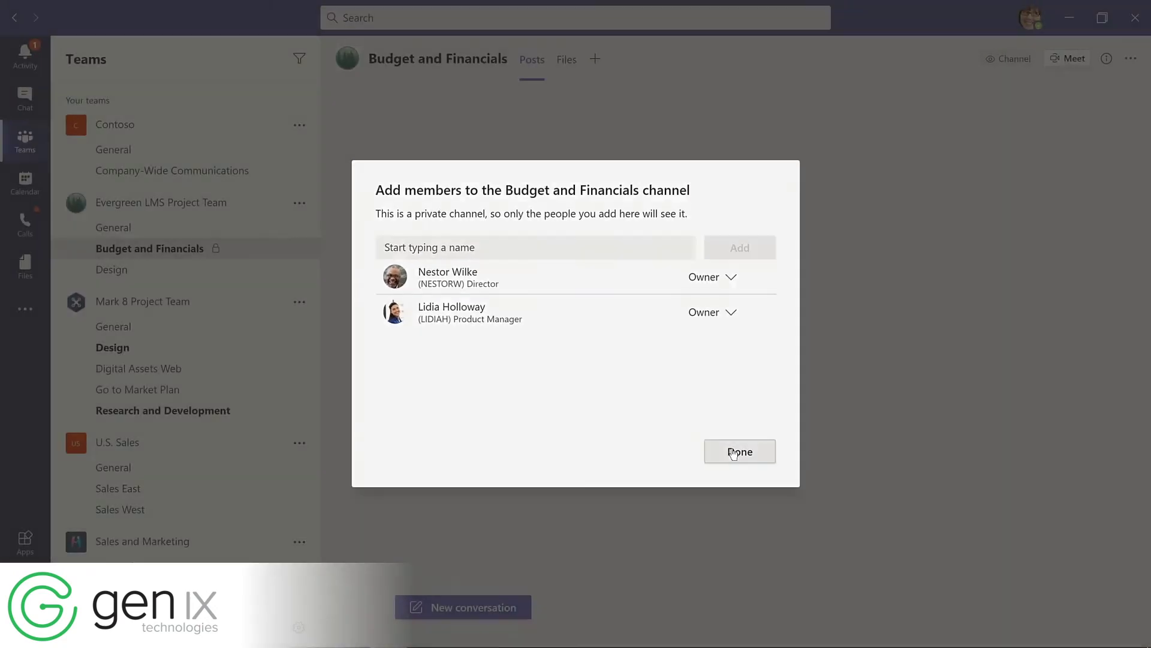
pyautogui.click(736, 451)
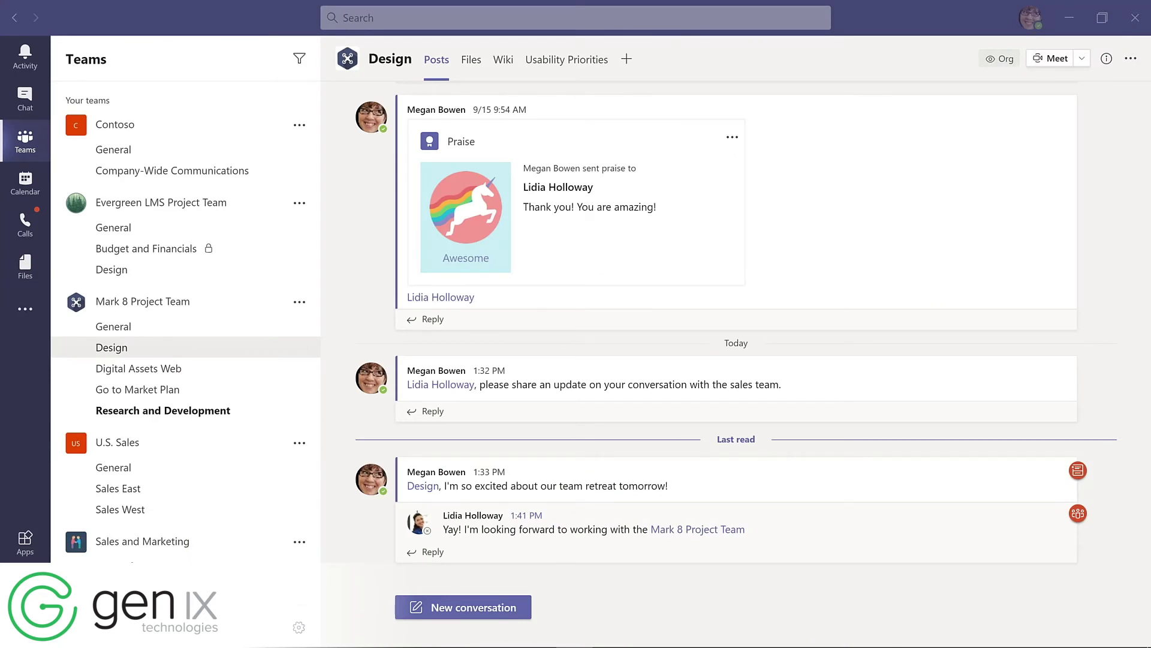
# Step: Make the Contoso Marketing Principles-2021 presentation from the Design channel's files a tab in that channel
pyautogui.click(471, 61)
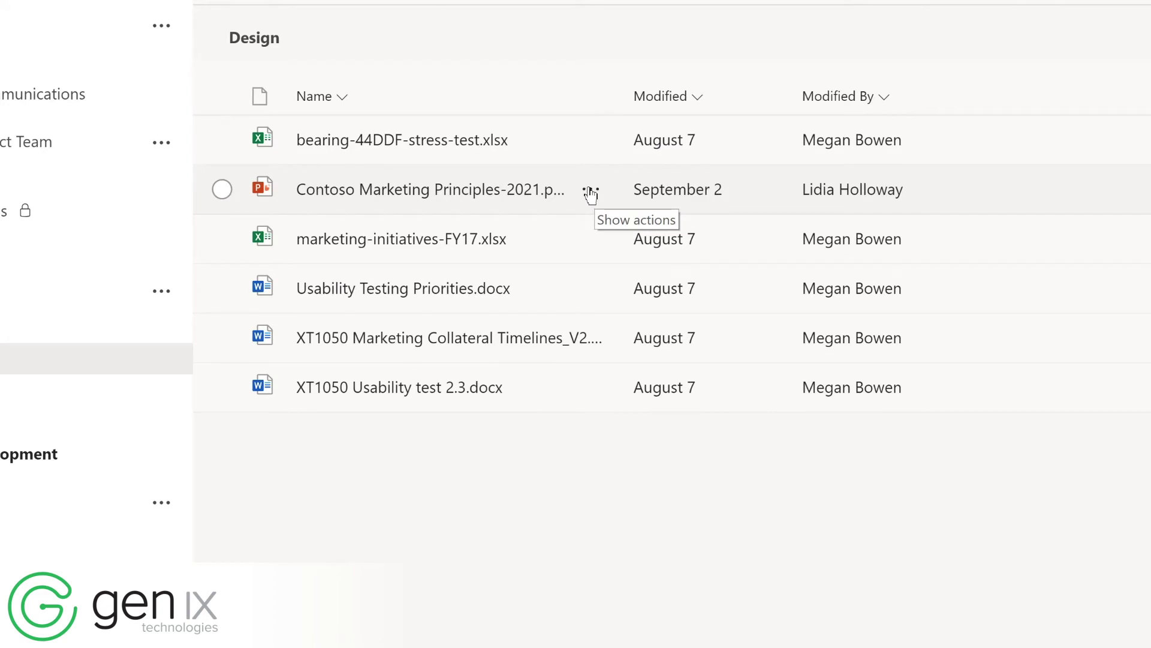
pyautogui.click(591, 190)
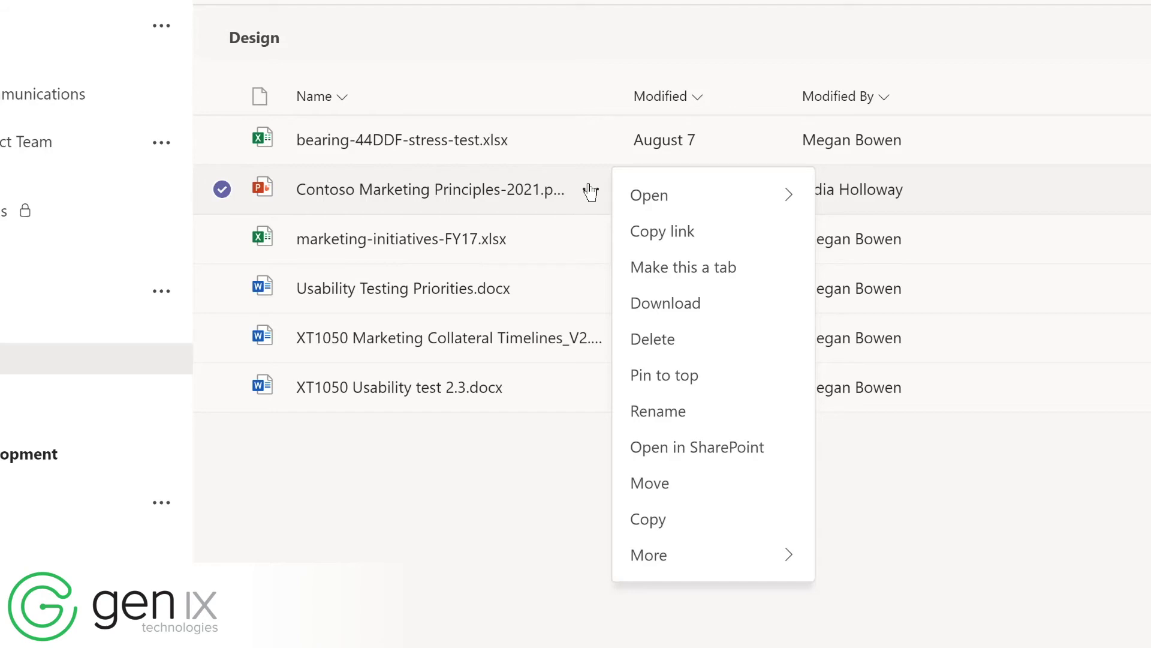
pyautogui.click(679, 275)
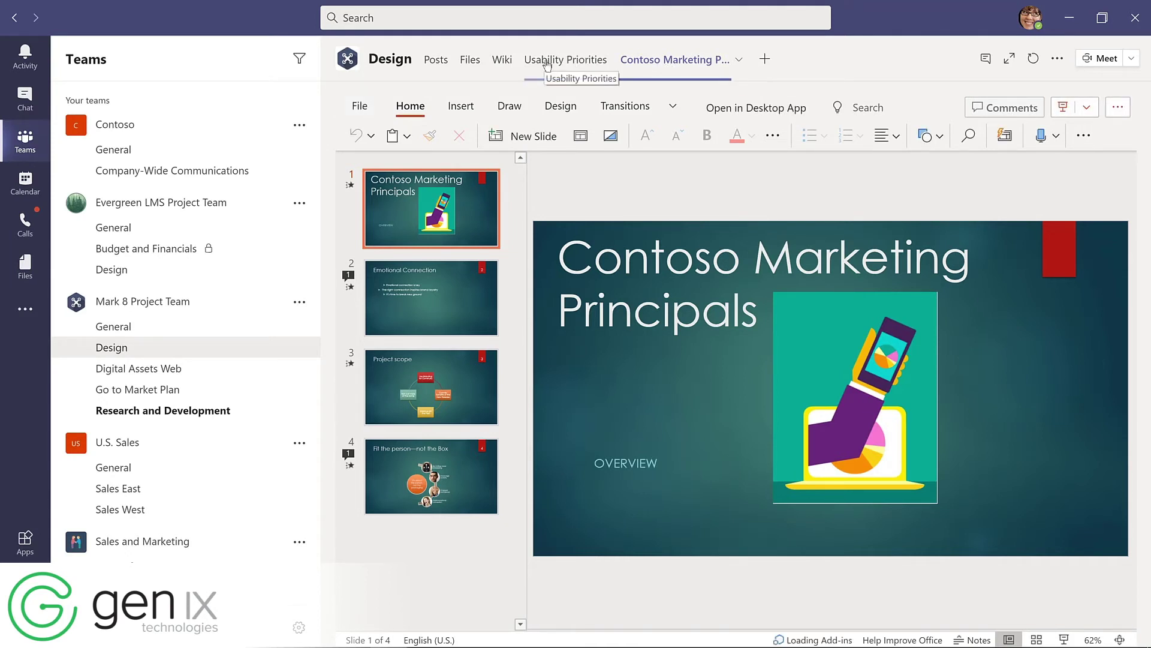
# Step: View the Usability Priorities tab, return to the Contoso Marketing Principles-2021 tab, and remove that tab from the Design channel
pyautogui.click(546, 59)
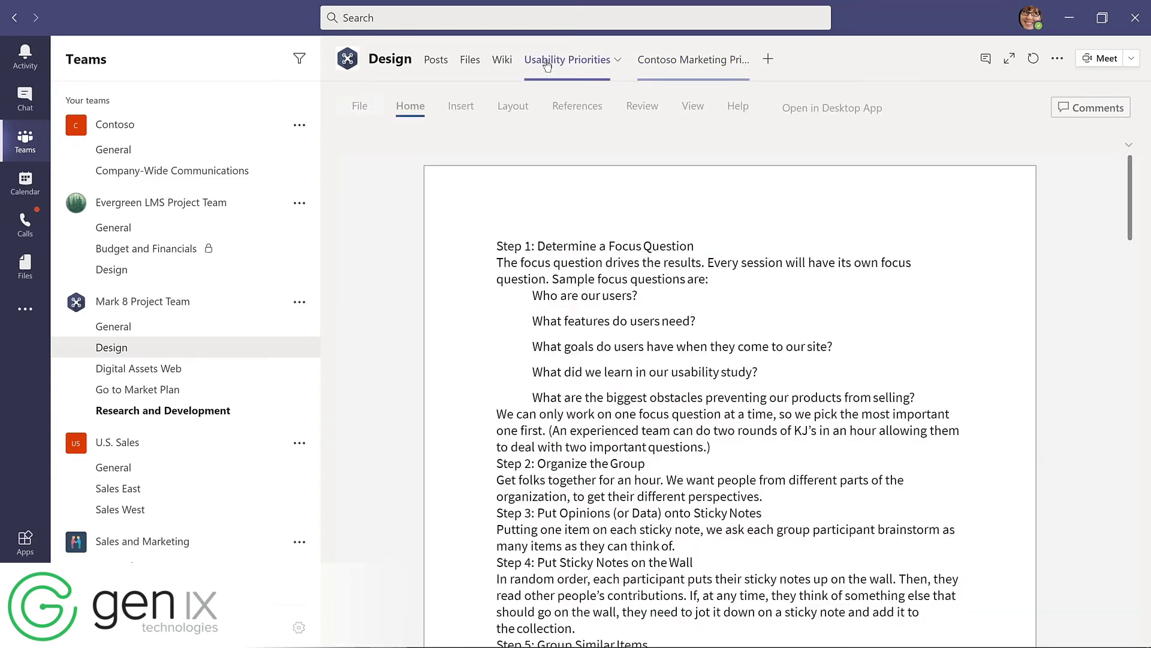
pyautogui.click(717, 60)
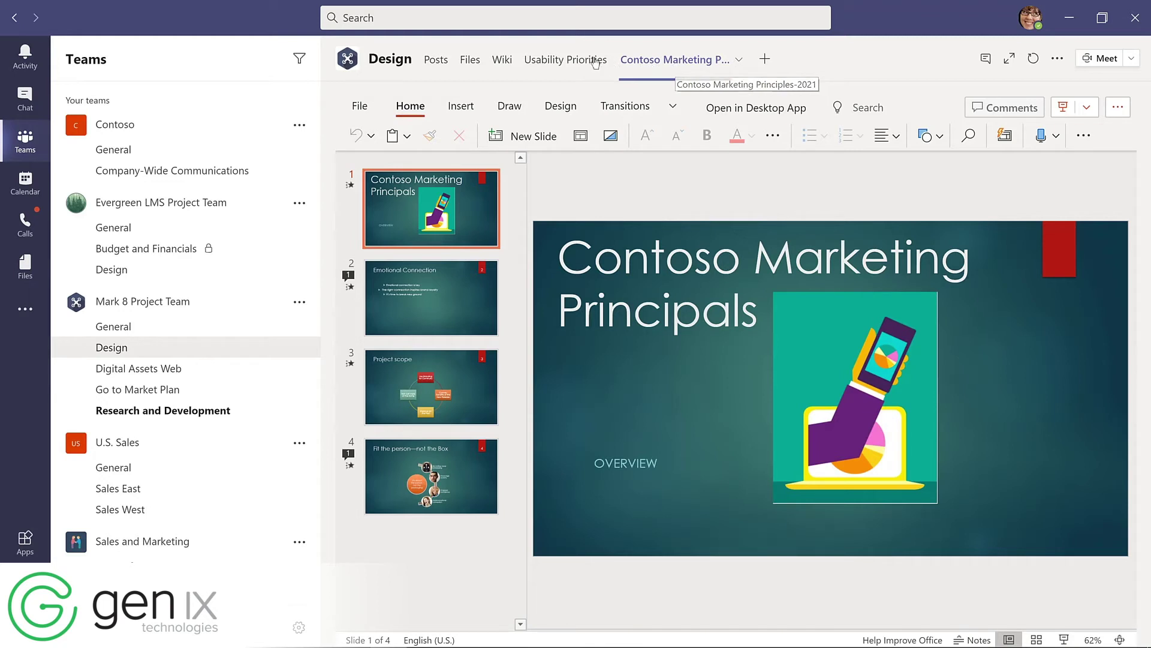
pyautogui.click(739, 63)
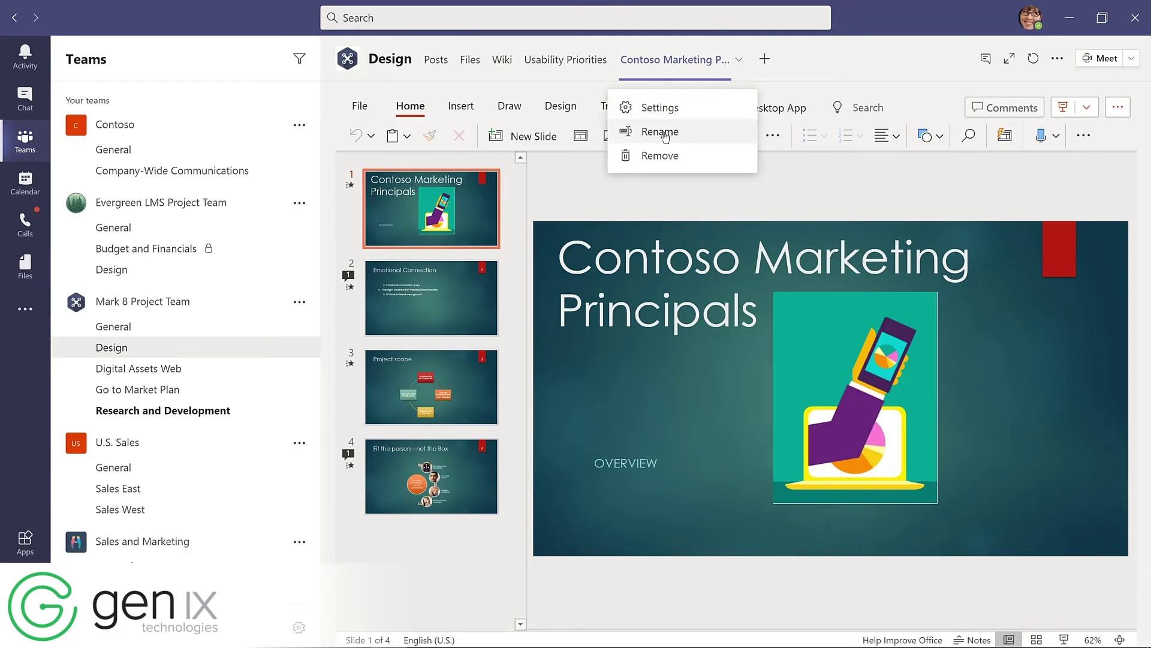
pyautogui.click(660, 156)
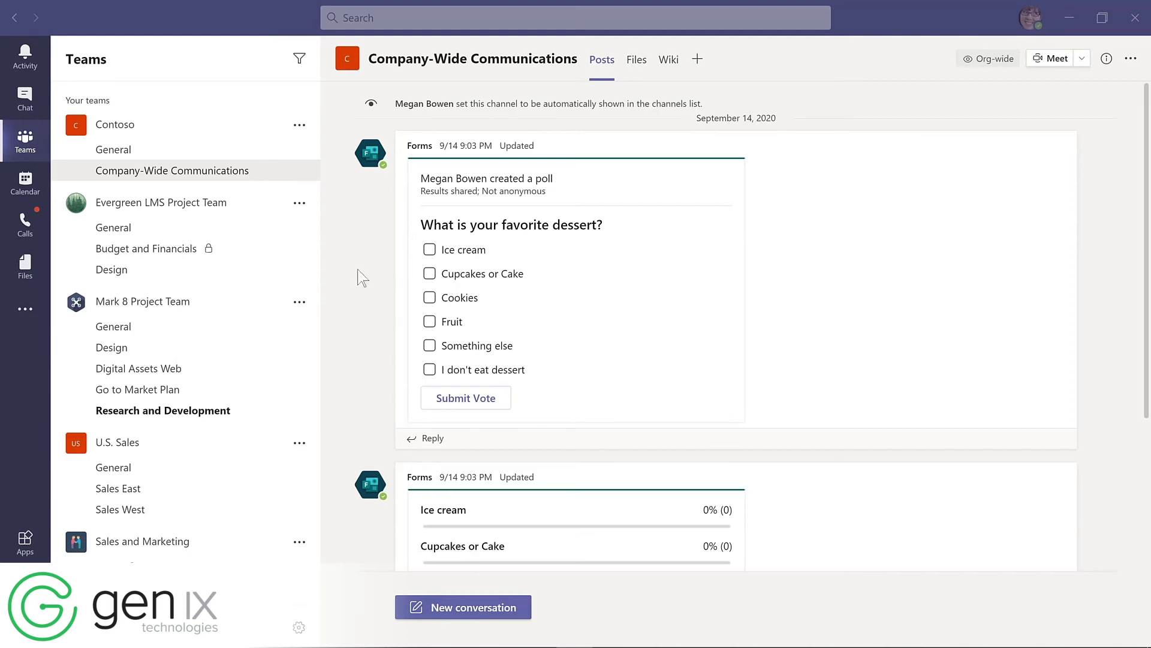
# Step: Vote for Ice cream, Cupcakes or Cake, and Cookies in the favorite dessert poll in Company-Wide Communications
pyautogui.scroll(-3, 357, 278)
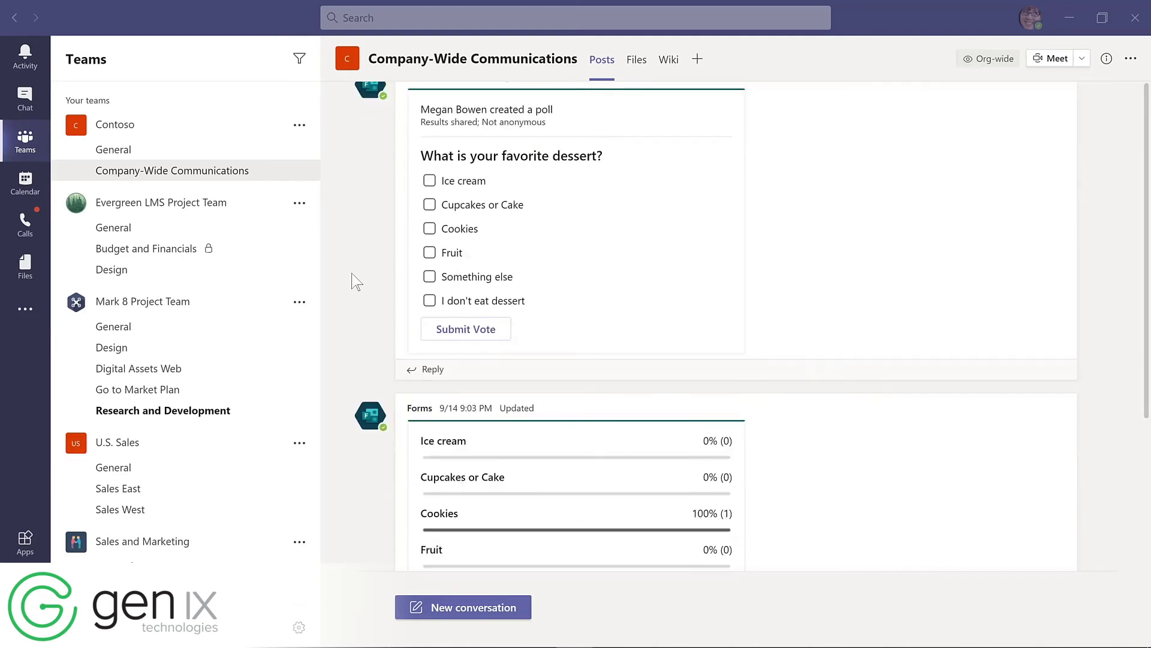
pyautogui.scroll(-2, 356, 280)
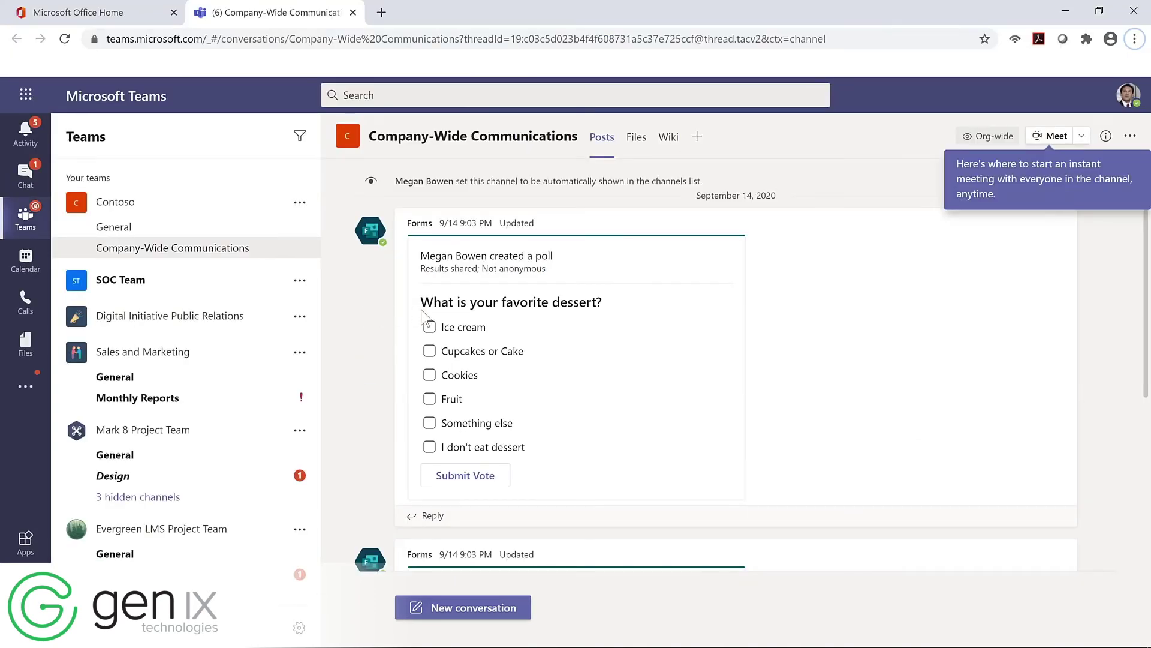
pyautogui.click(430, 352)
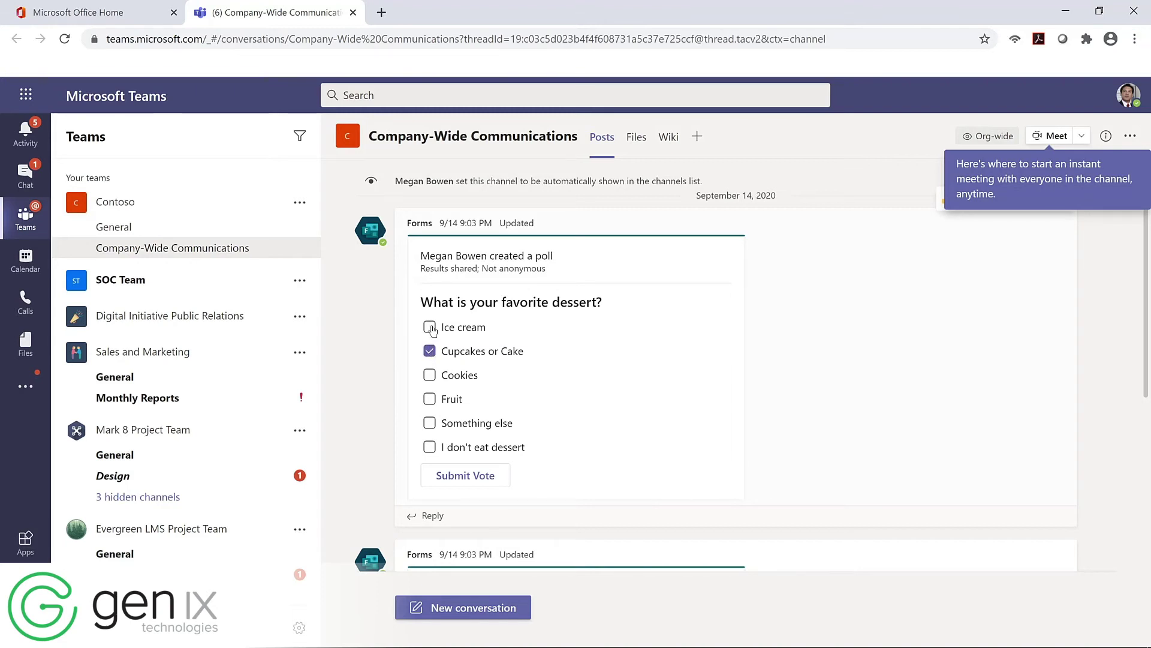
pyautogui.click(431, 328)
pyautogui.click(431, 376)
pyautogui.click(467, 475)
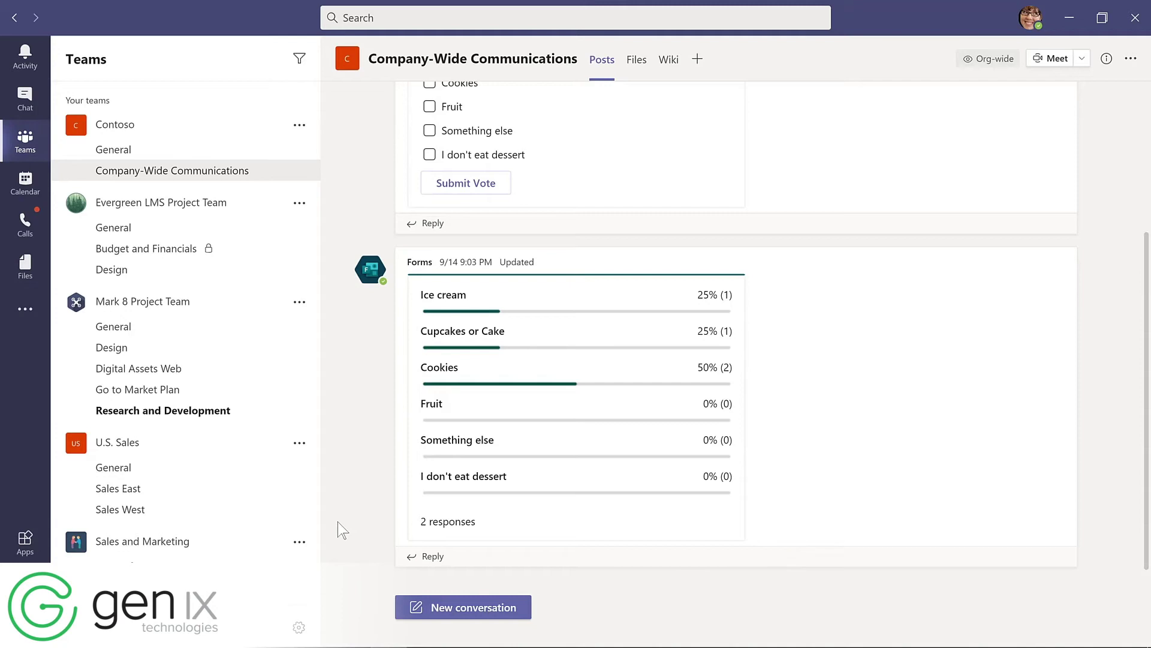
# Step: Start a Forms poll in a new Company-Wide Communications conversation with the question "How much do you like Microsoft Teams?"
pyautogui.click(468, 607)
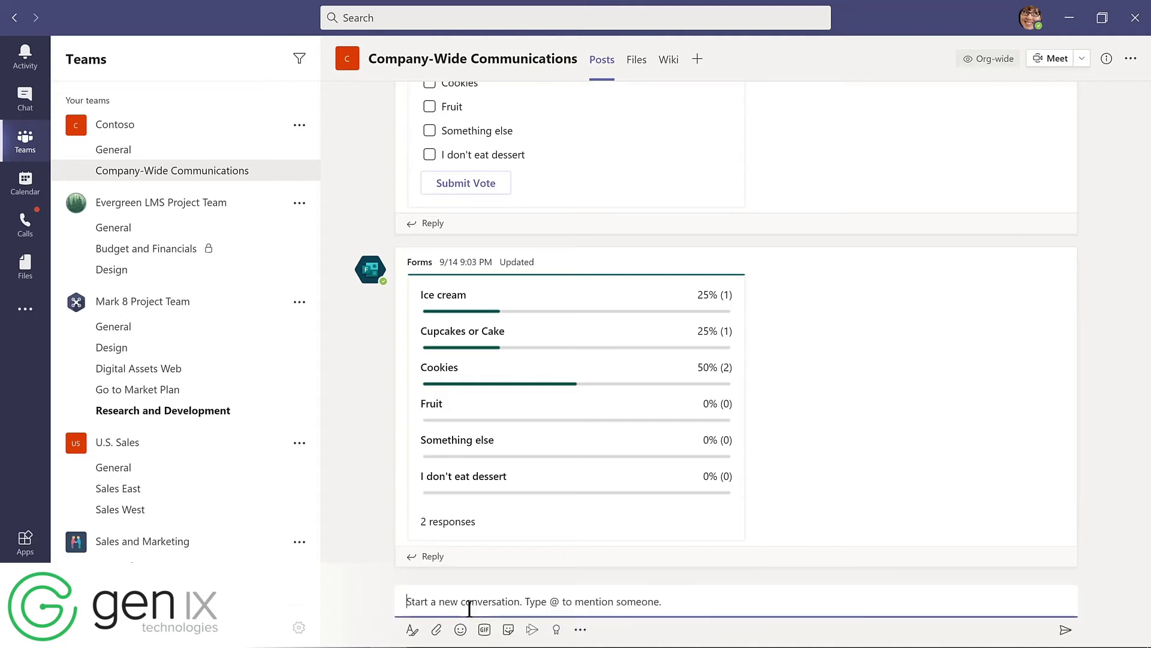
pyautogui.click(580, 629)
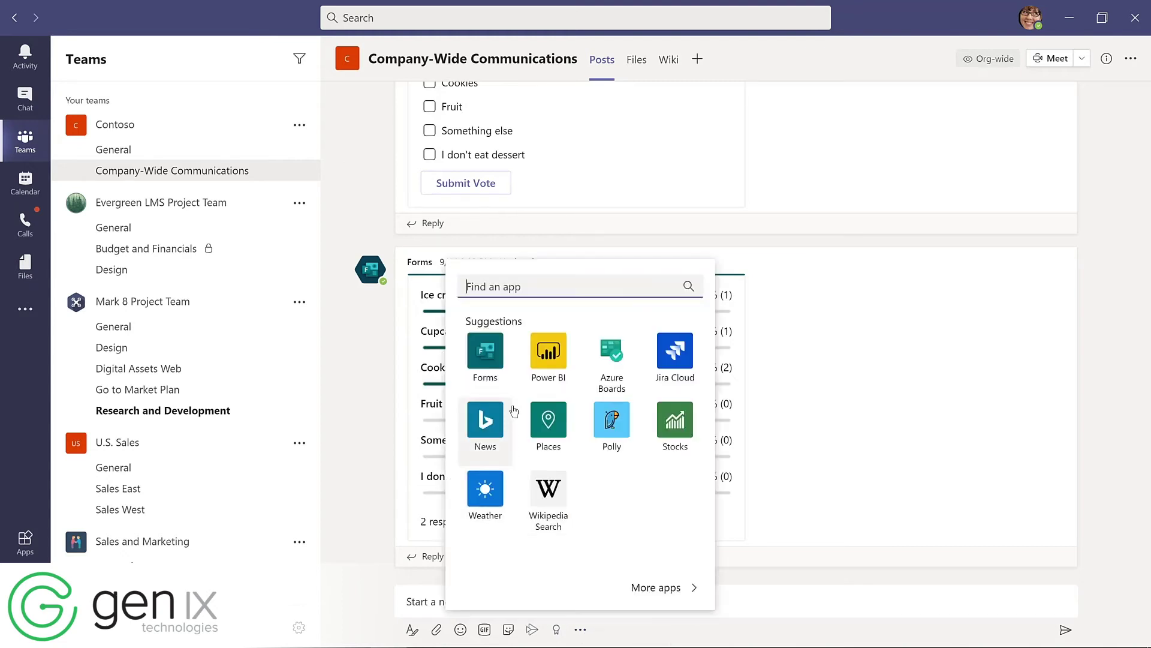
pyautogui.click(487, 354)
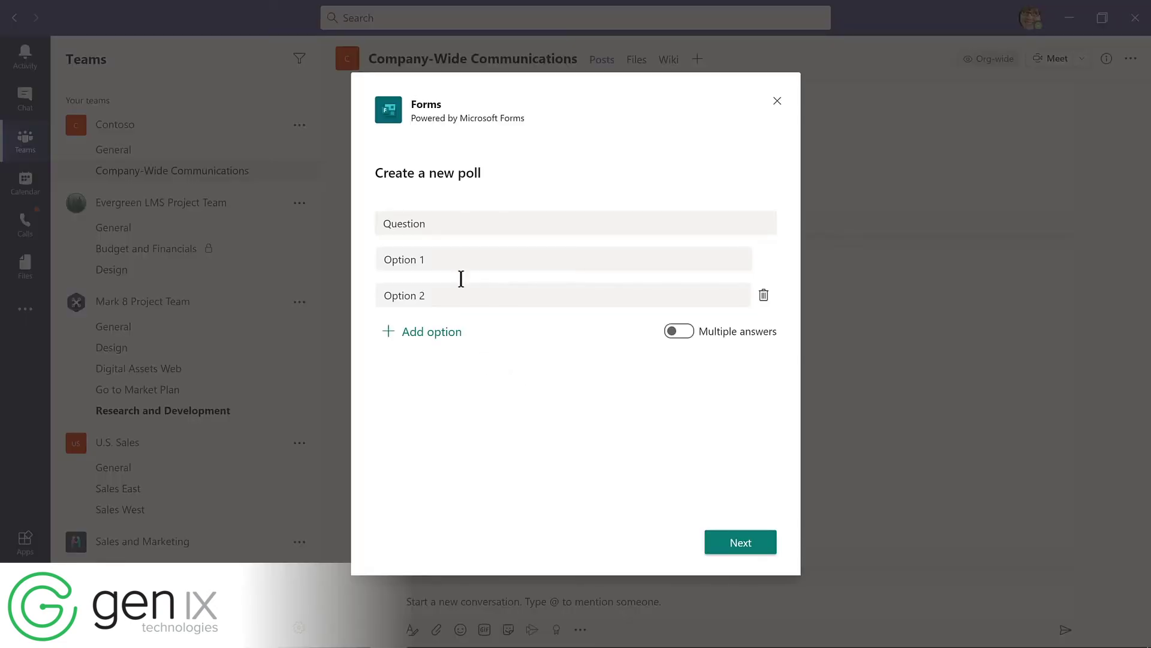
pyautogui.click(440, 222)
pyautogui.doubleClick(440, 221)
pyautogui.write('Ho')
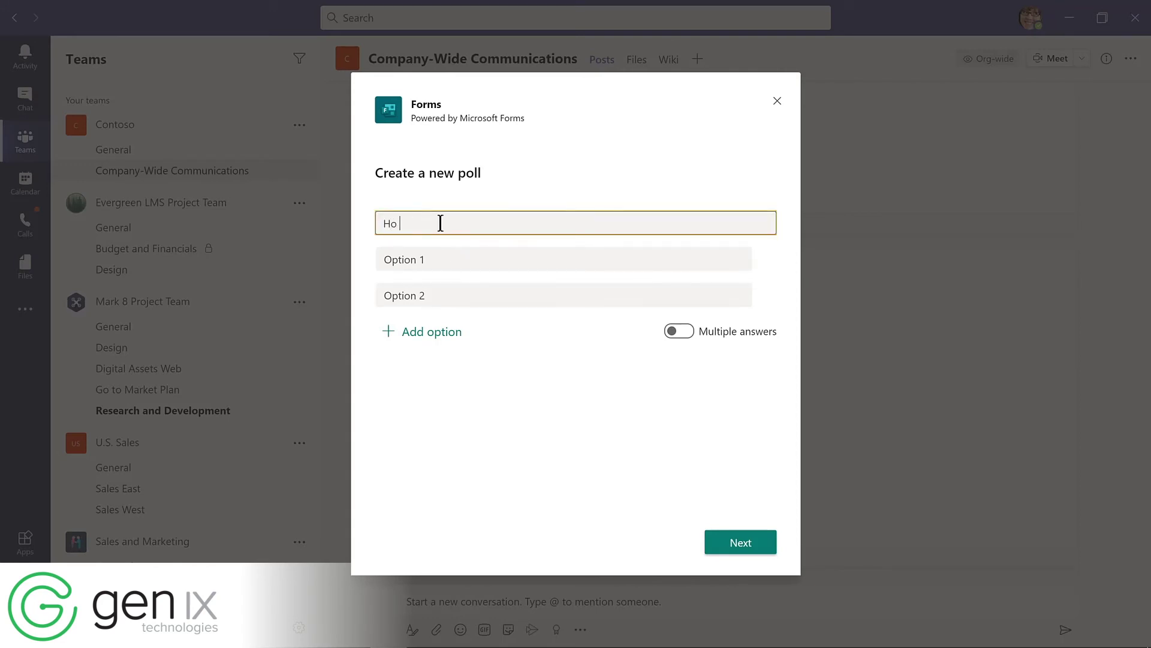
pyautogui.write('w much do you like Microsoft Teams?')
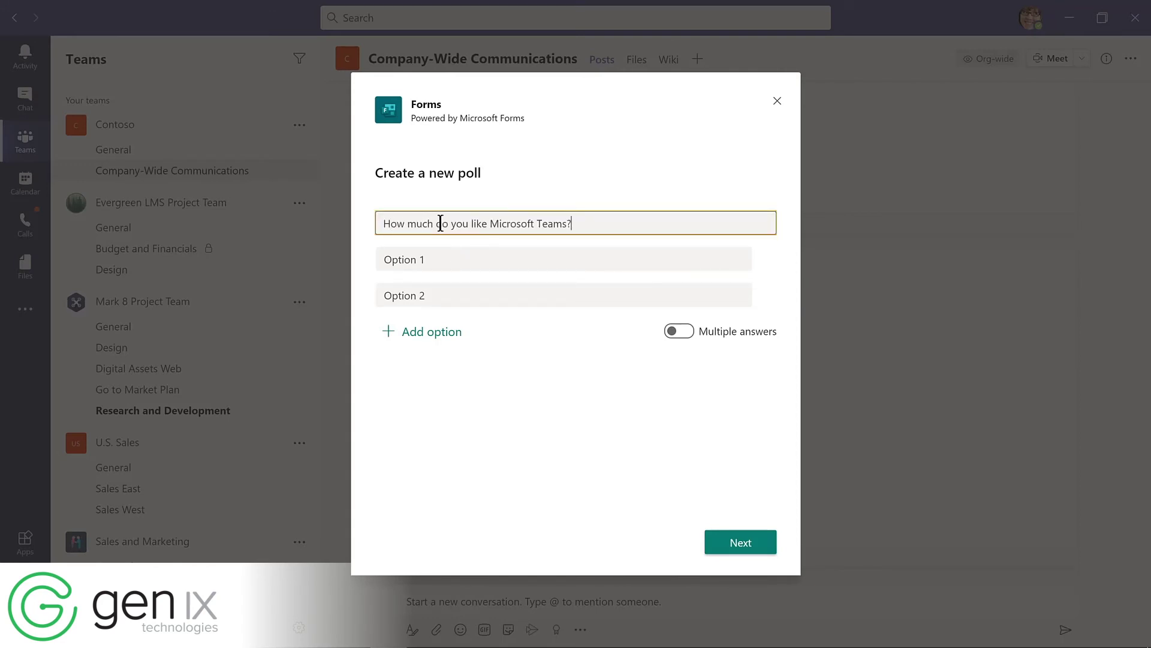
# Step: Give the poll the options "Teams is amazing!" and "Such a big time saver!" and send it to the channel
pyautogui.press('Tab')
pyautogui.write('Teams is amazing!')
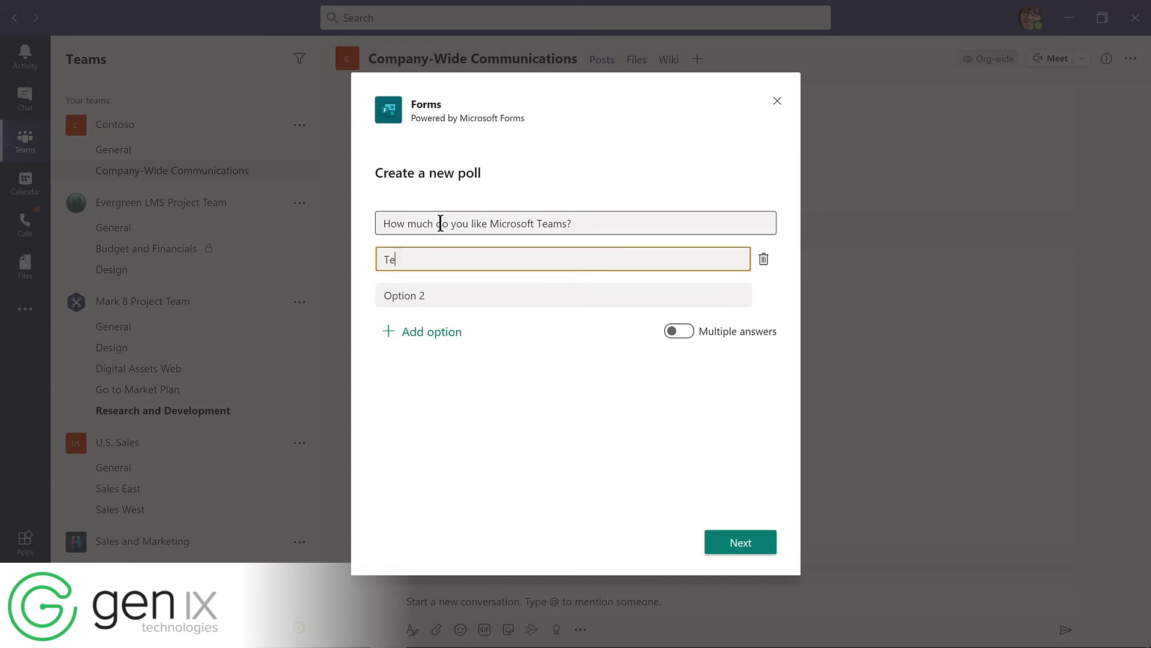
pyautogui.press('Tab')
pyautogui.press('Tab')
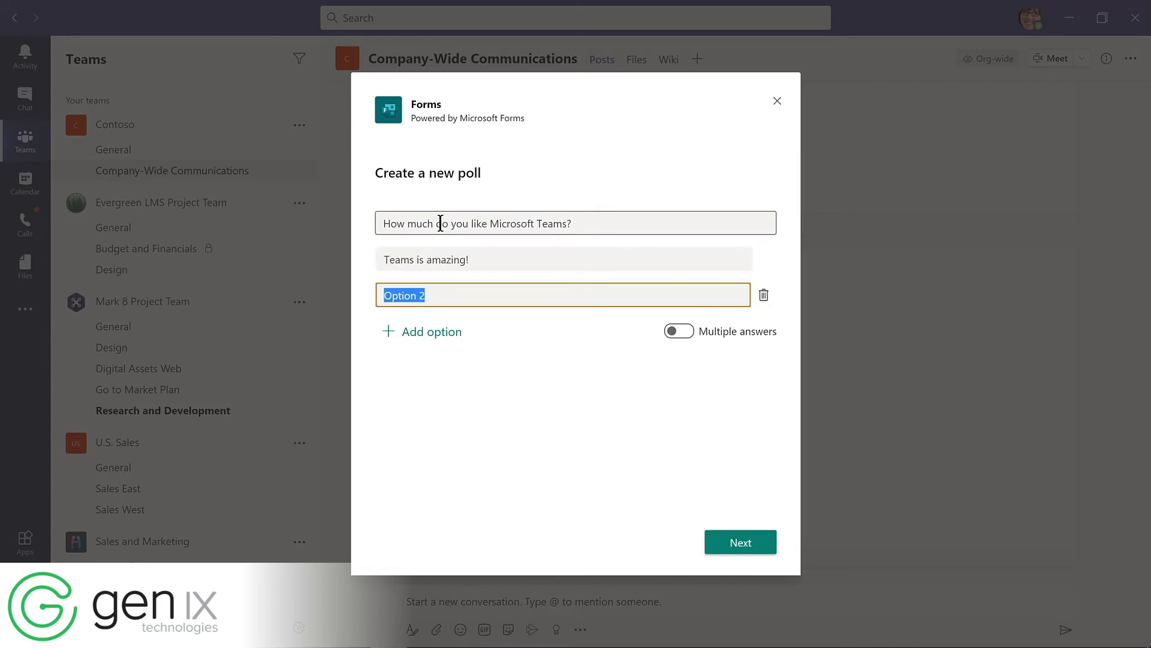
pyautogui.write('Such a big time saver!')
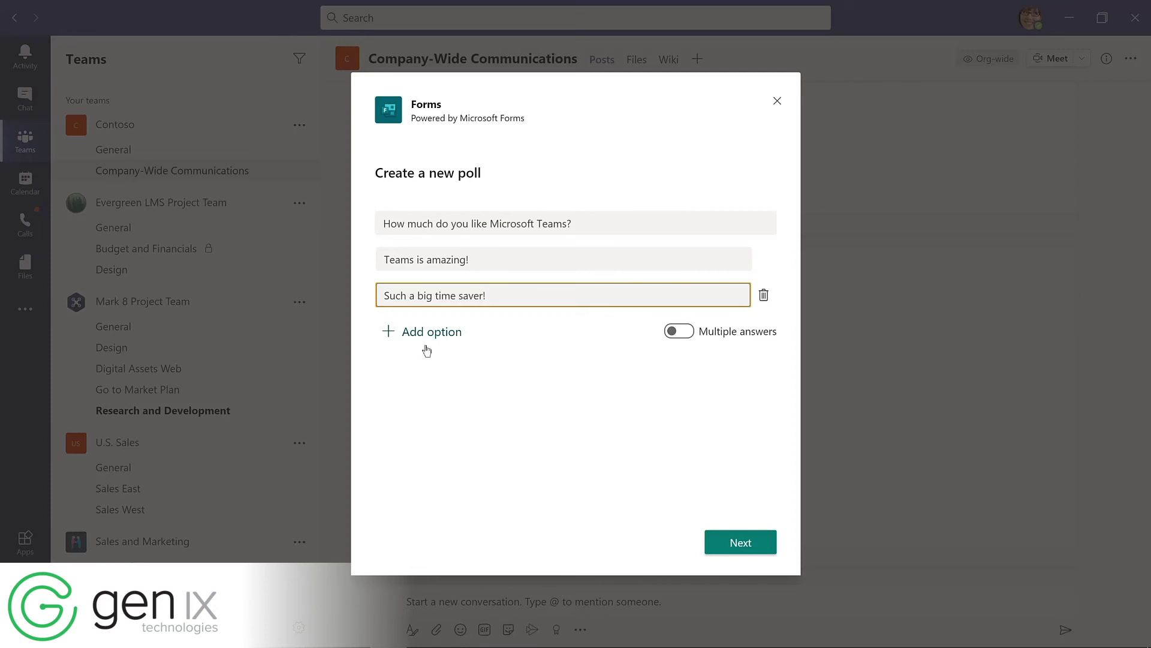
pyautogui.click(709, 534)
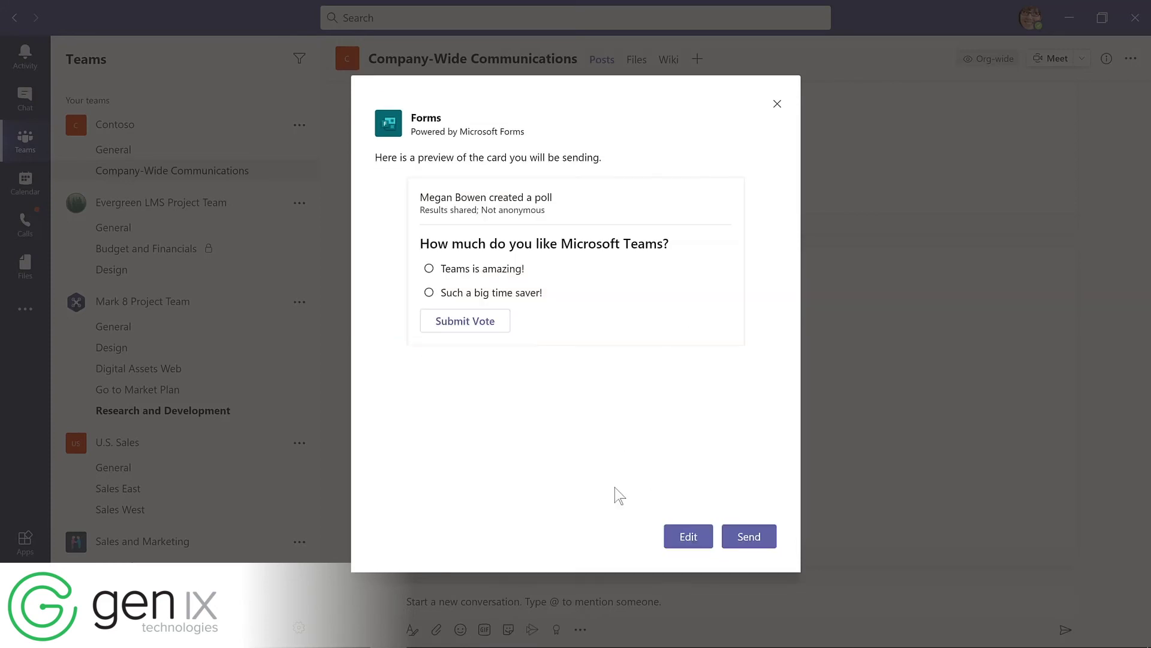
pyautogui.click(750, 542)
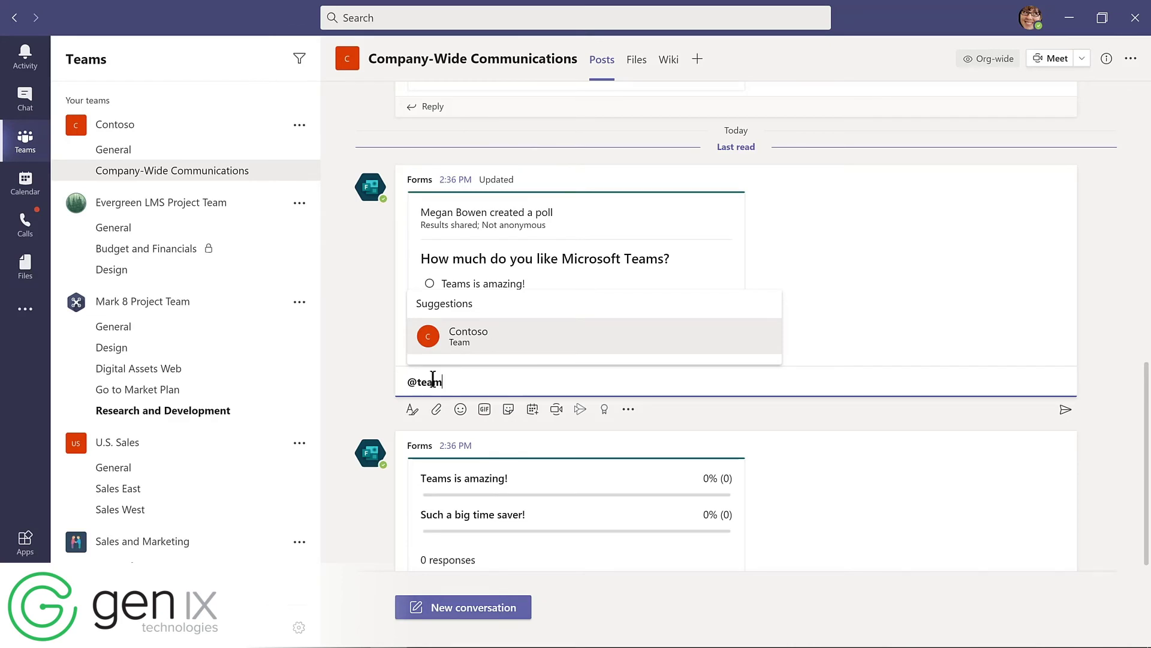
# Step: Reply to the new poll, mentioning the Contoso team, with "Please complete this poll by Friday!"
pyautogui.press('Return')
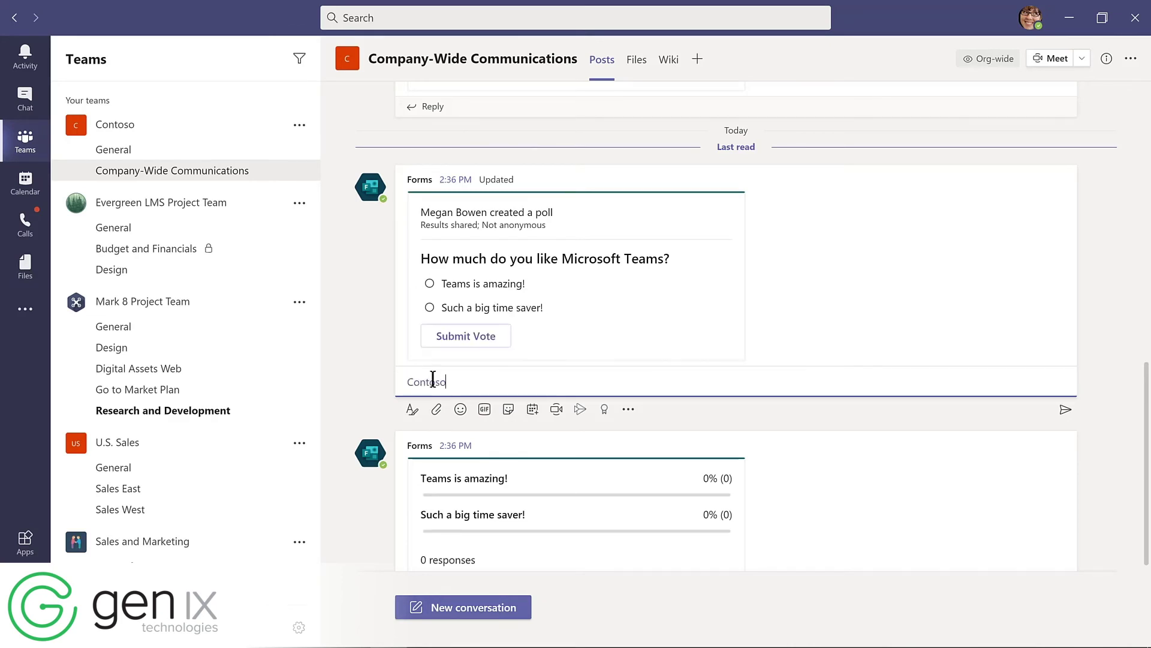
pyautogui.write('Please complete this poll by Friday!')
pyautogui.press('Return')
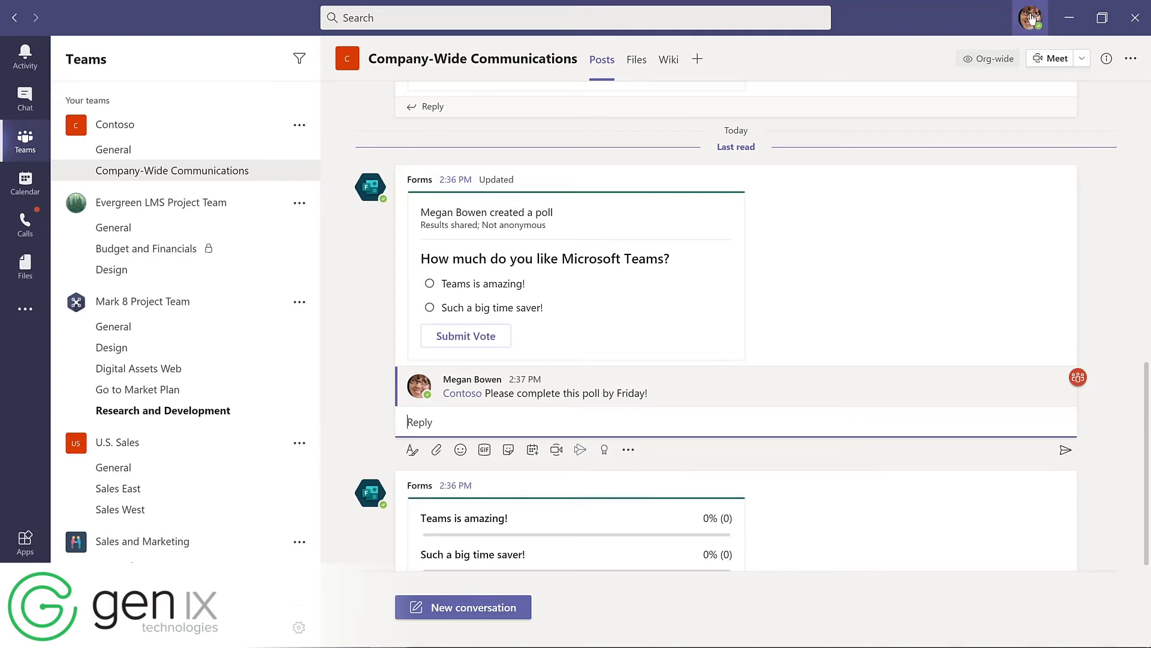
# Step: Change the application theme to Dark in the settings and close them
pyautogui.click(1032, 18)
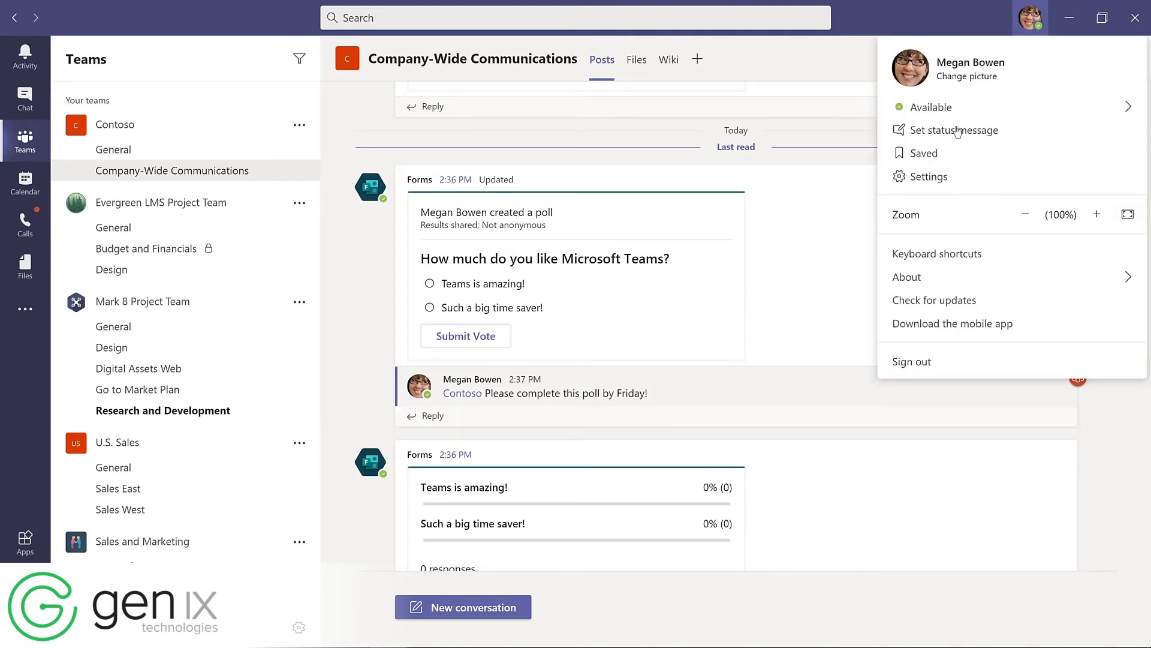
pyautogui.click(929, 177)
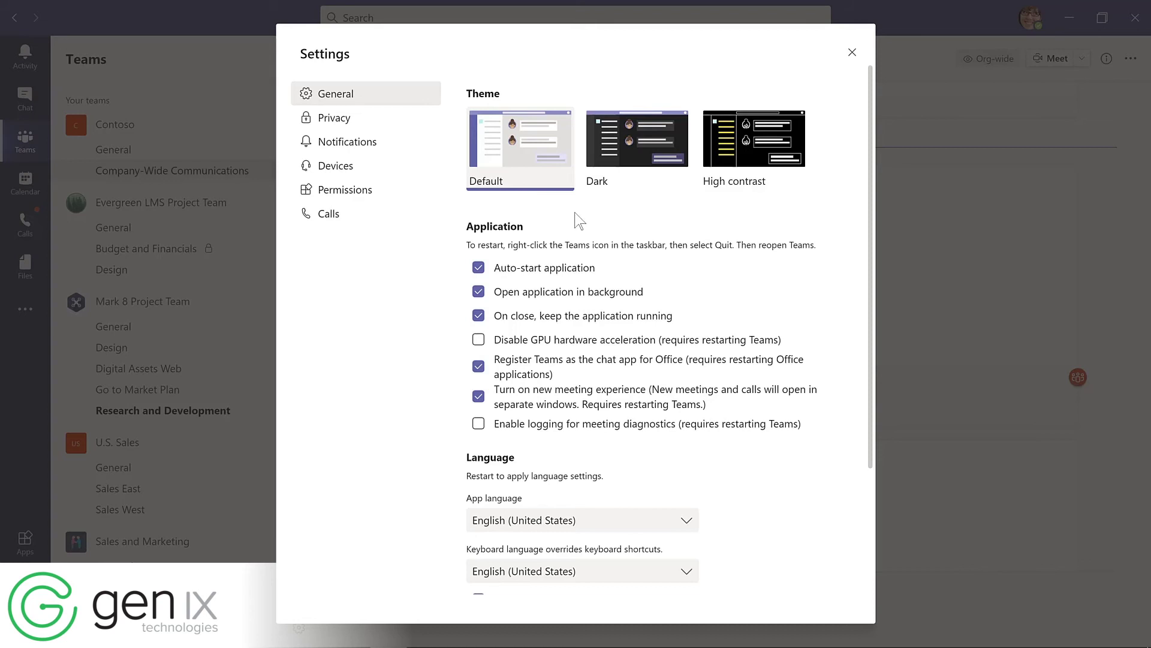
pyautogui.click(638, 137)
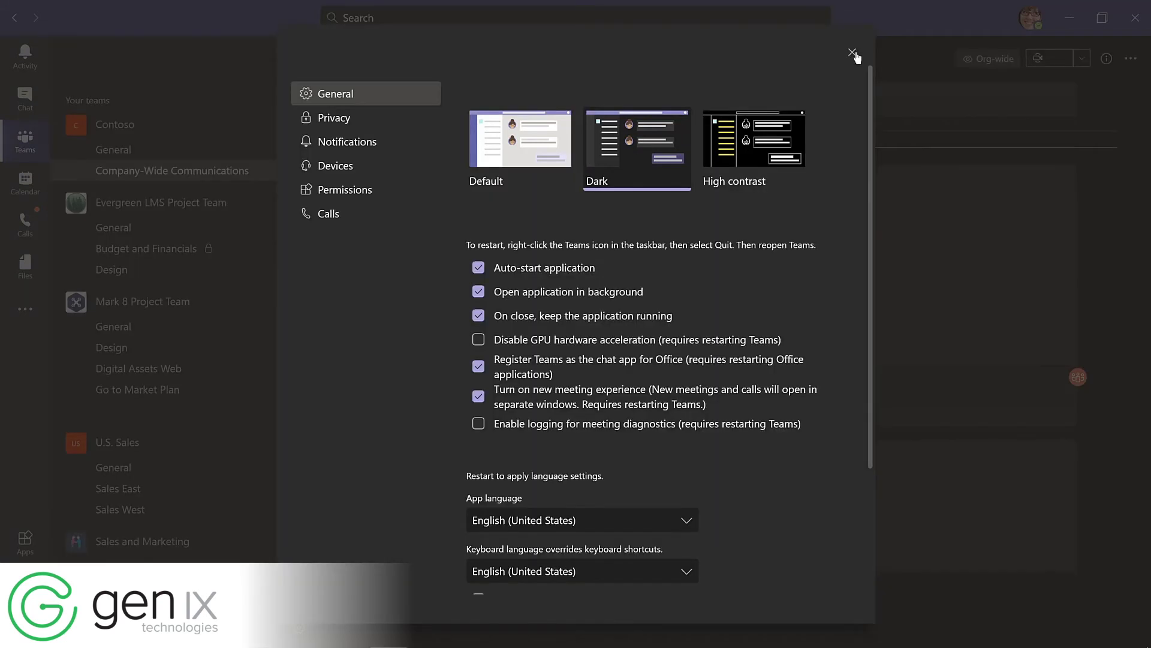
pyautogui.click(852, 53)
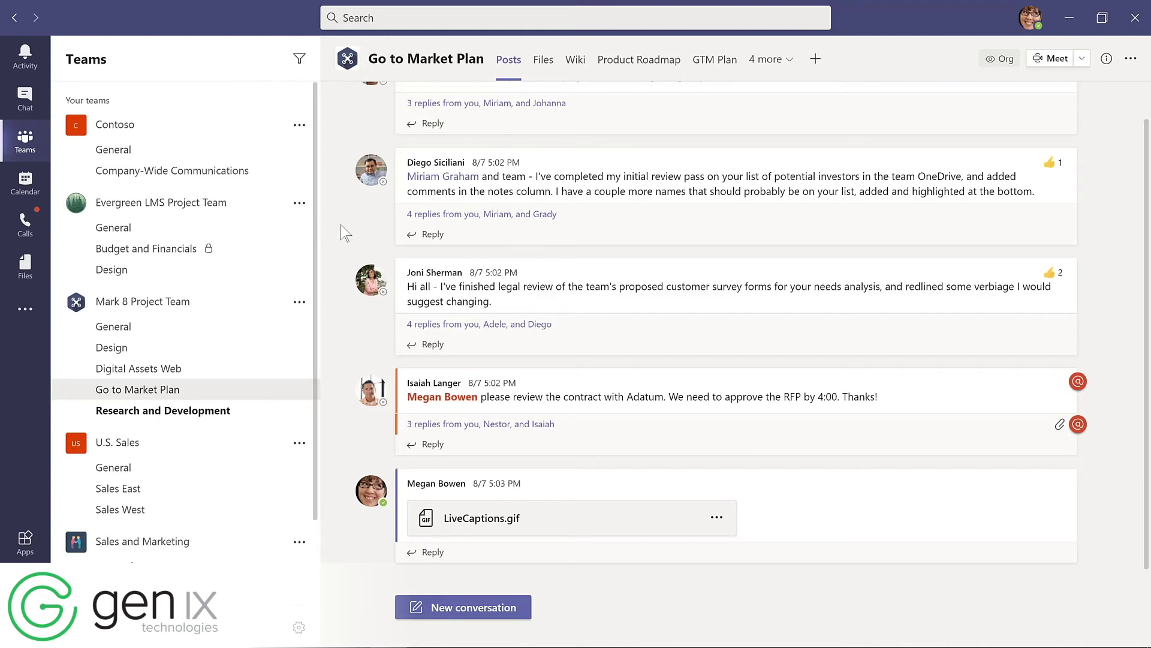
# Step: Save the messages about the potential investors review and the customer survey forms' legal review in the Go to Market Plan channel
pyautogui.moveTo(825, 176)
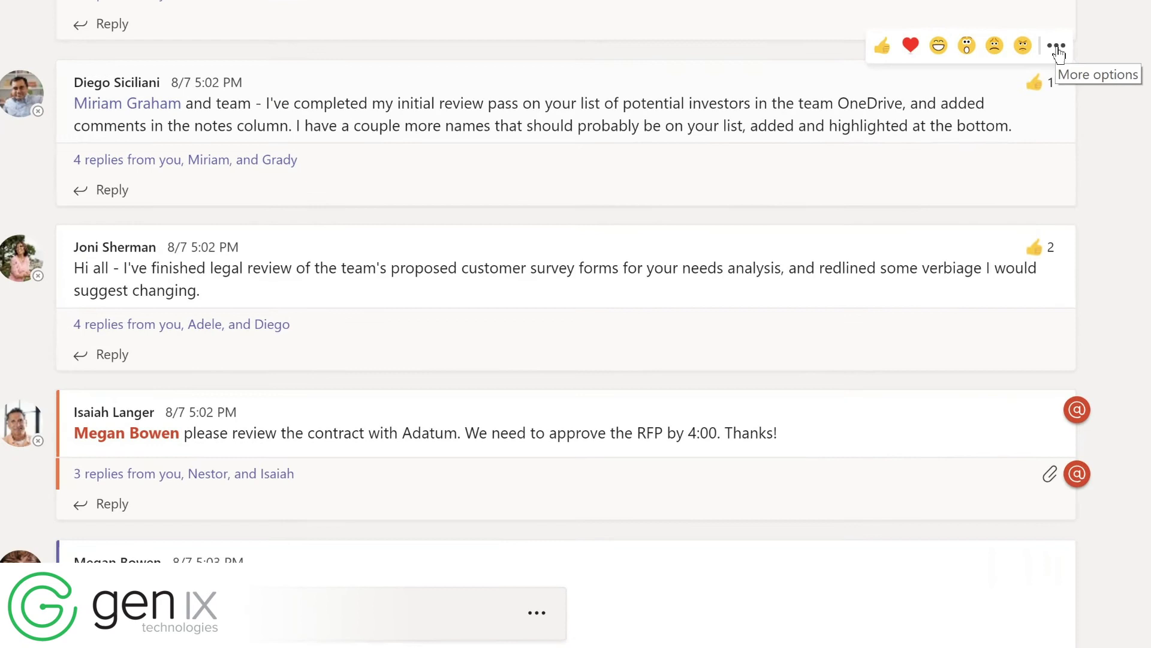
pyautogui.click(1064, 139)
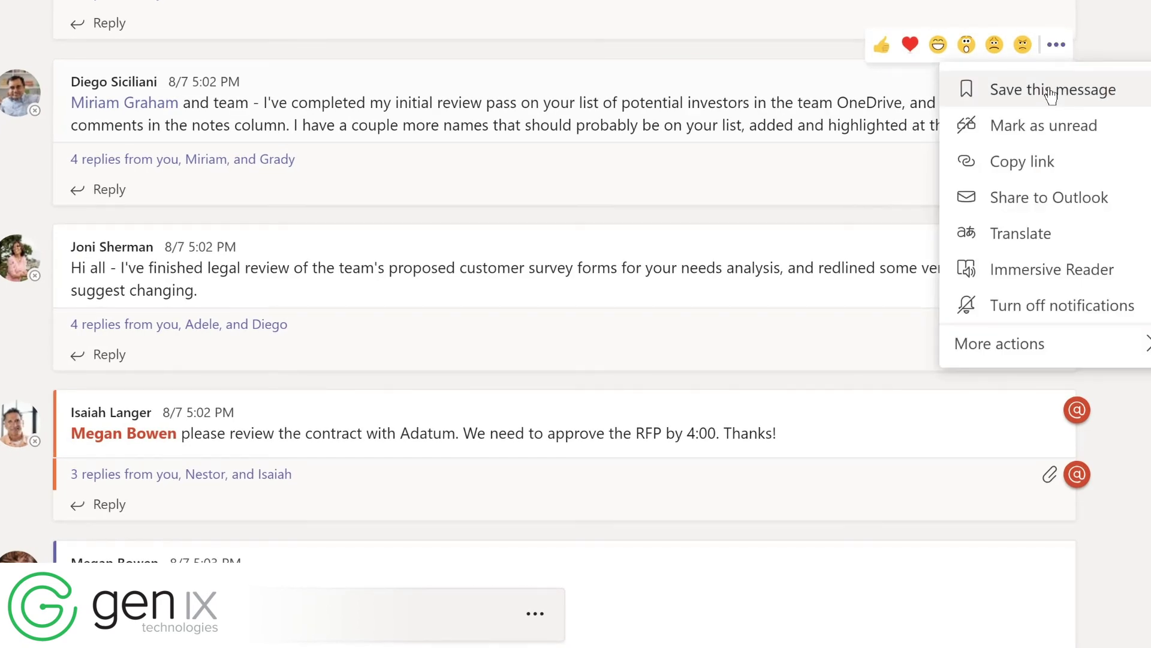
pyautogui.click(1051, 92)
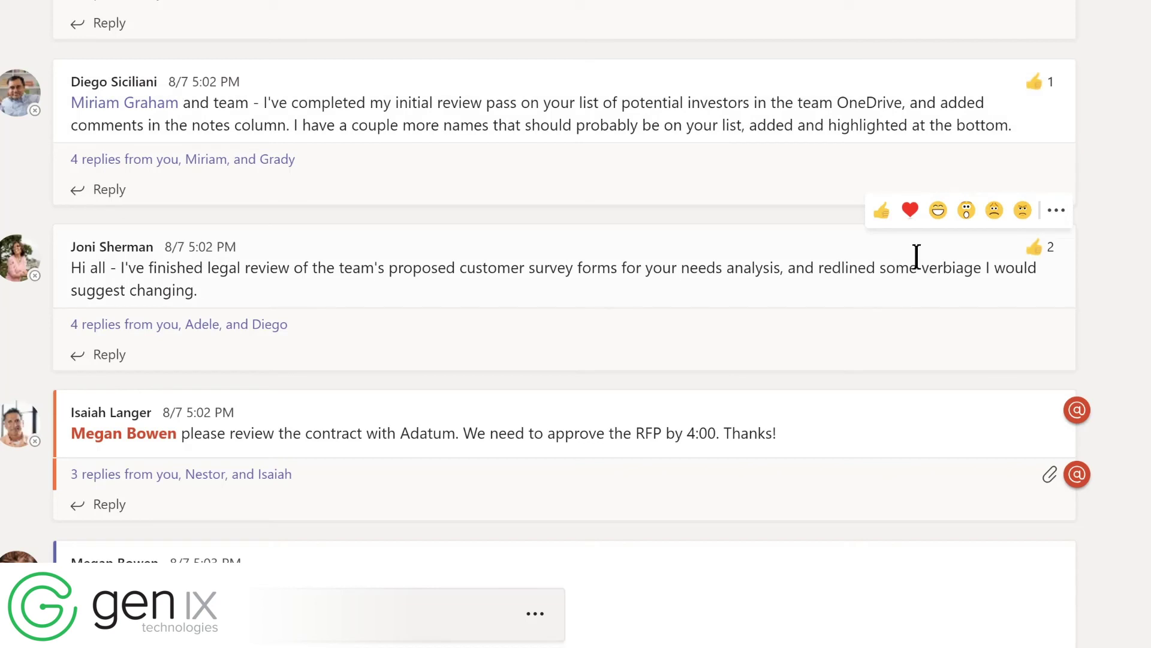
pyautogui.click(1056, 212)
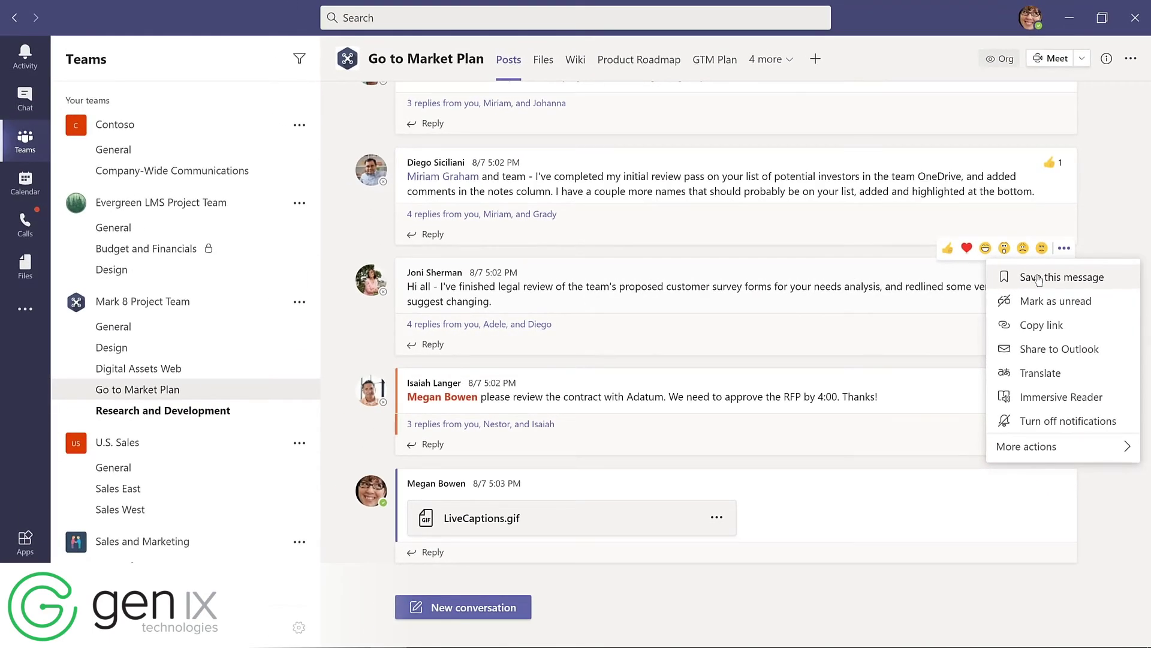
pyautogui.click(1038, 278)
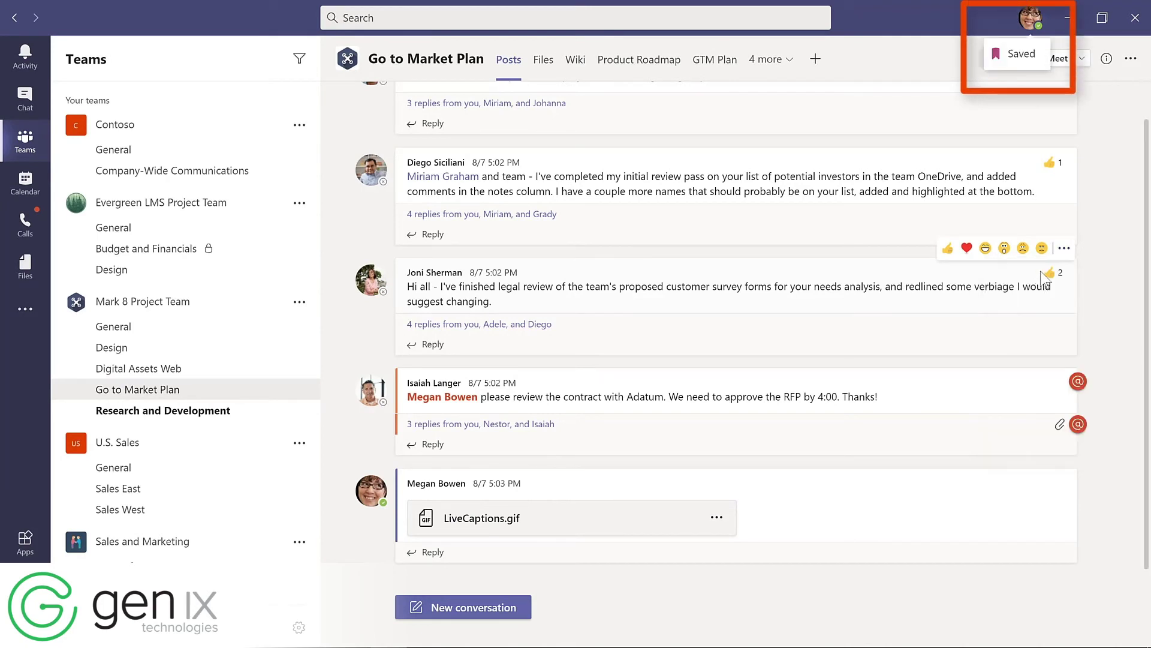
pyautogui.moveTo(1042, 276)
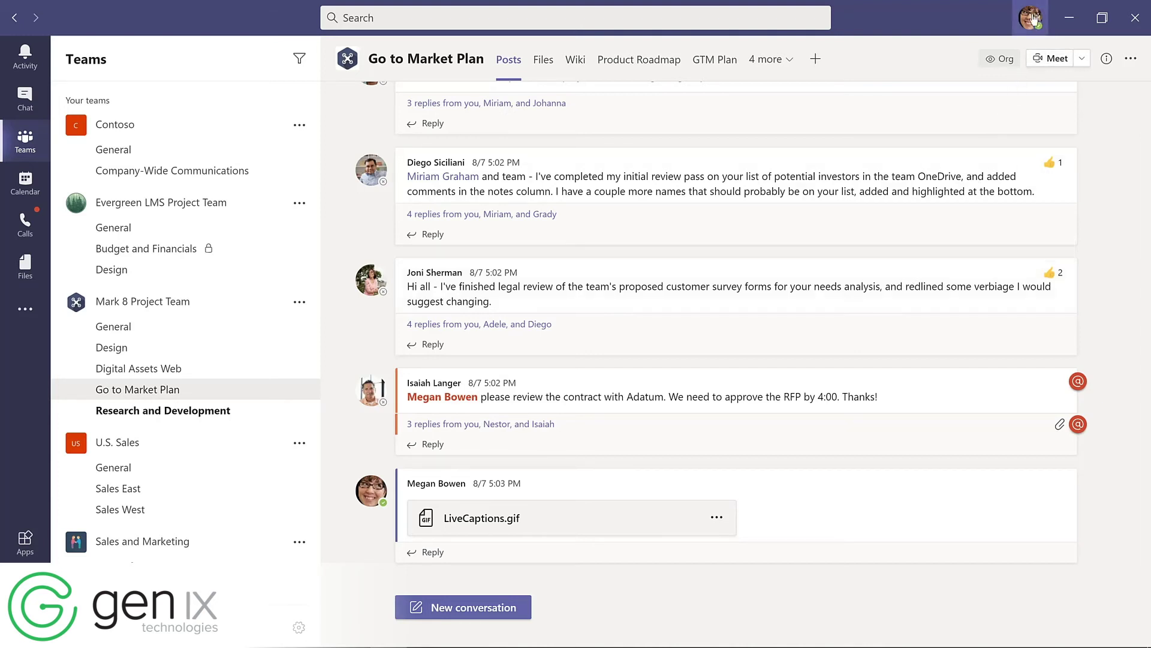
# Step: View the potential investors message from the account's saved list and unsave it there
pyautogui.click(1033, 20)
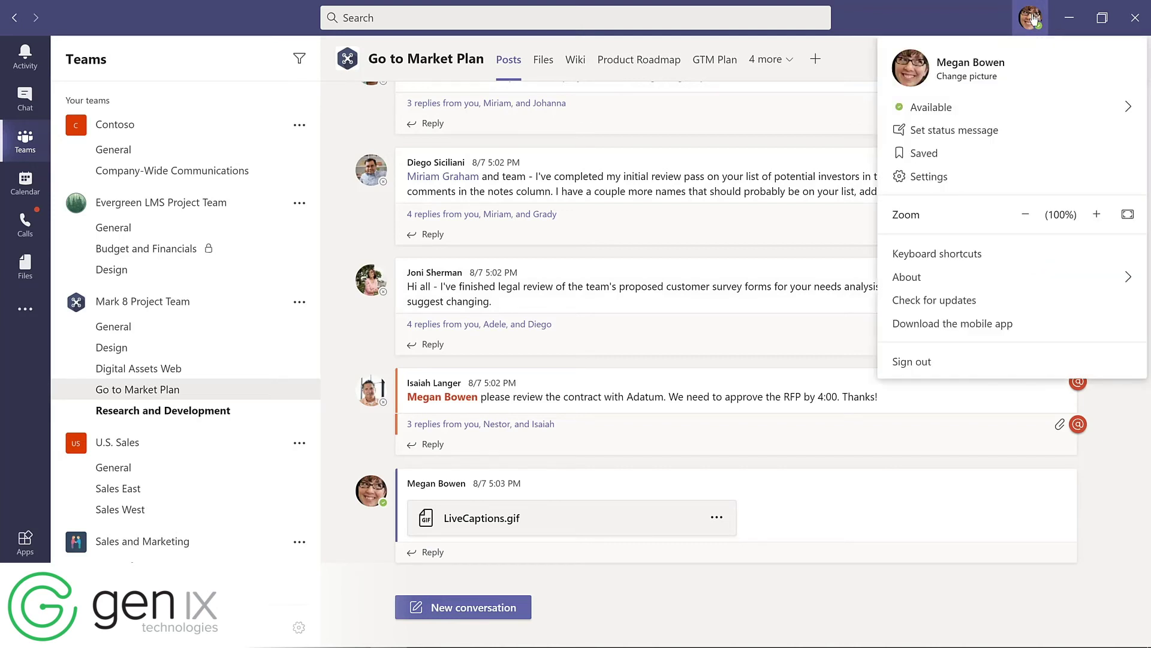
pyautogui.click(933, 160)
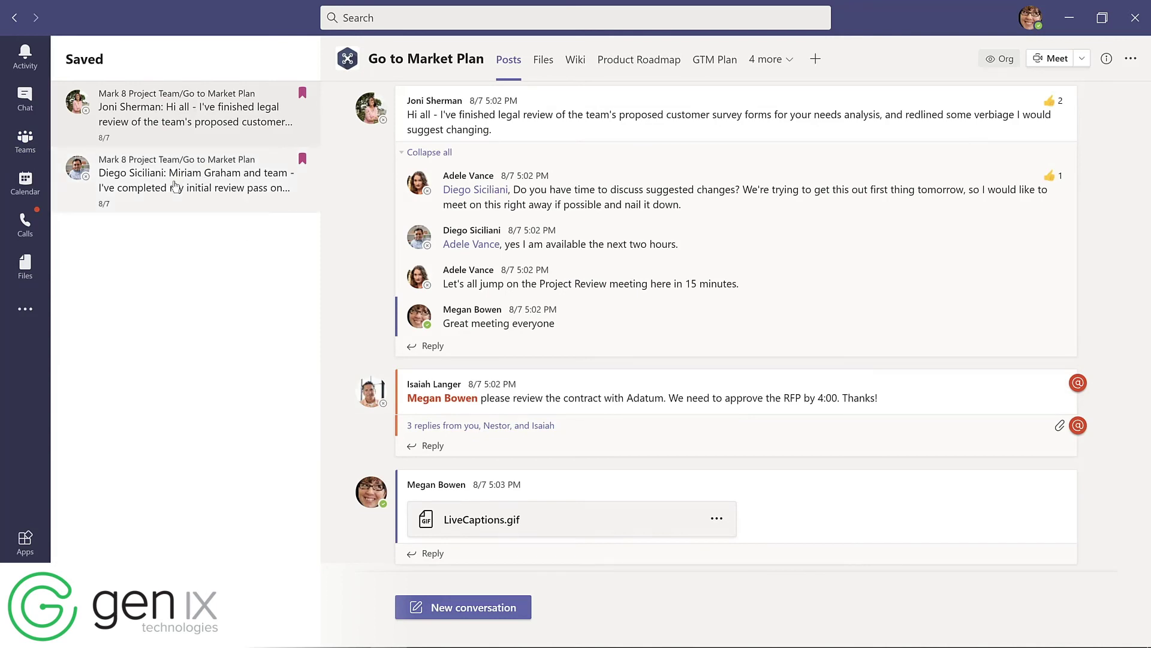
pyautogui.click(174, 184)
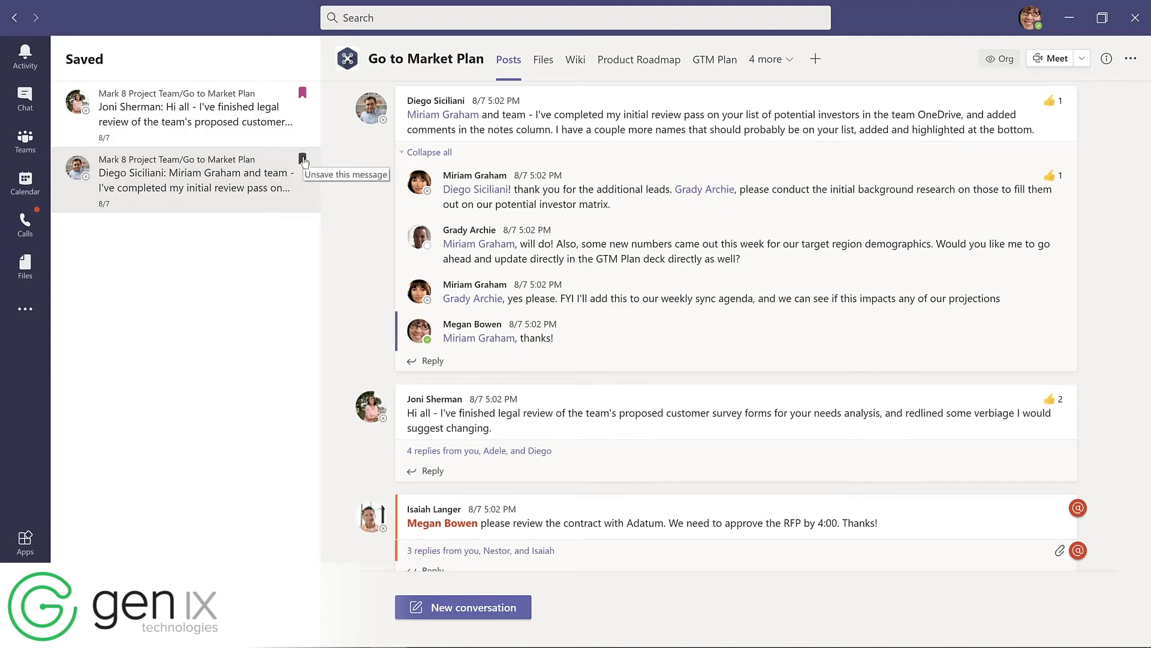
pyautogui.click(303, 160)
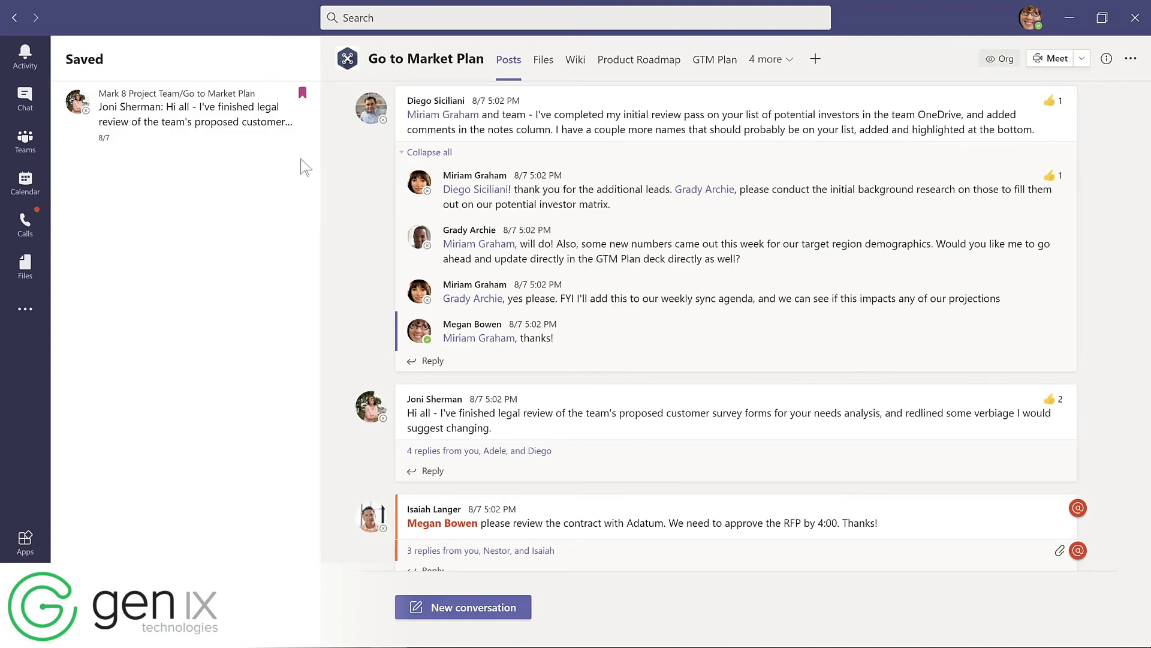
# Step: From the Evergreen LMS Project Team's Design channel, open the saved list with the /saved command and unsave the potential investors message
pyautogui.click(123, 272)
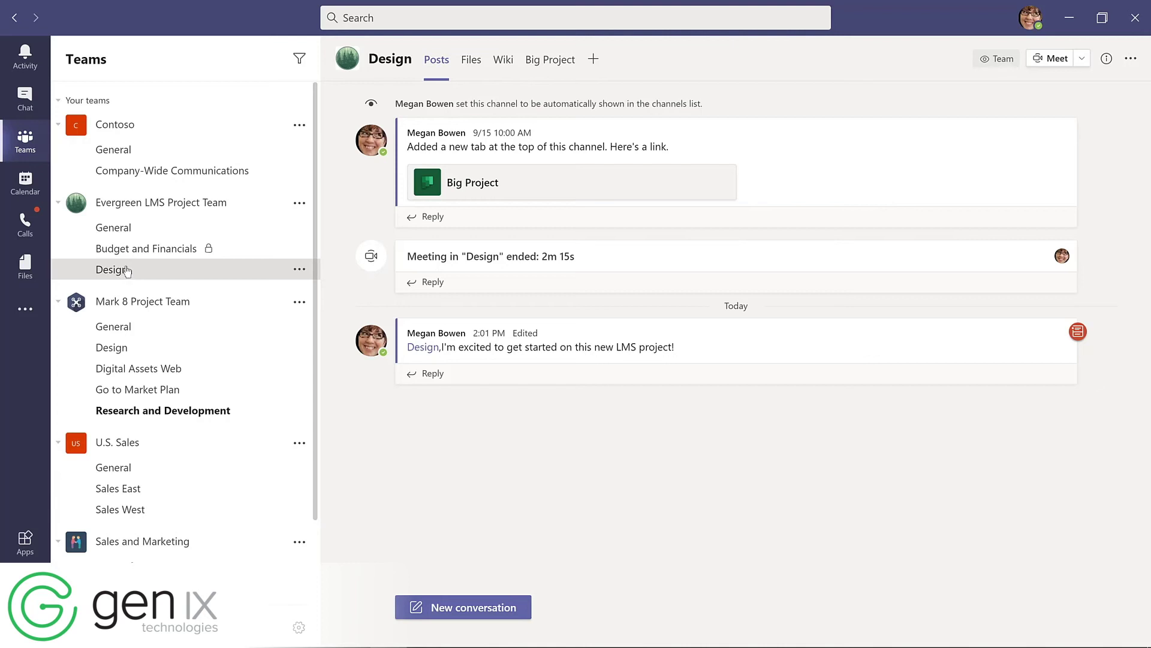
pyautogui.click(405, 16)
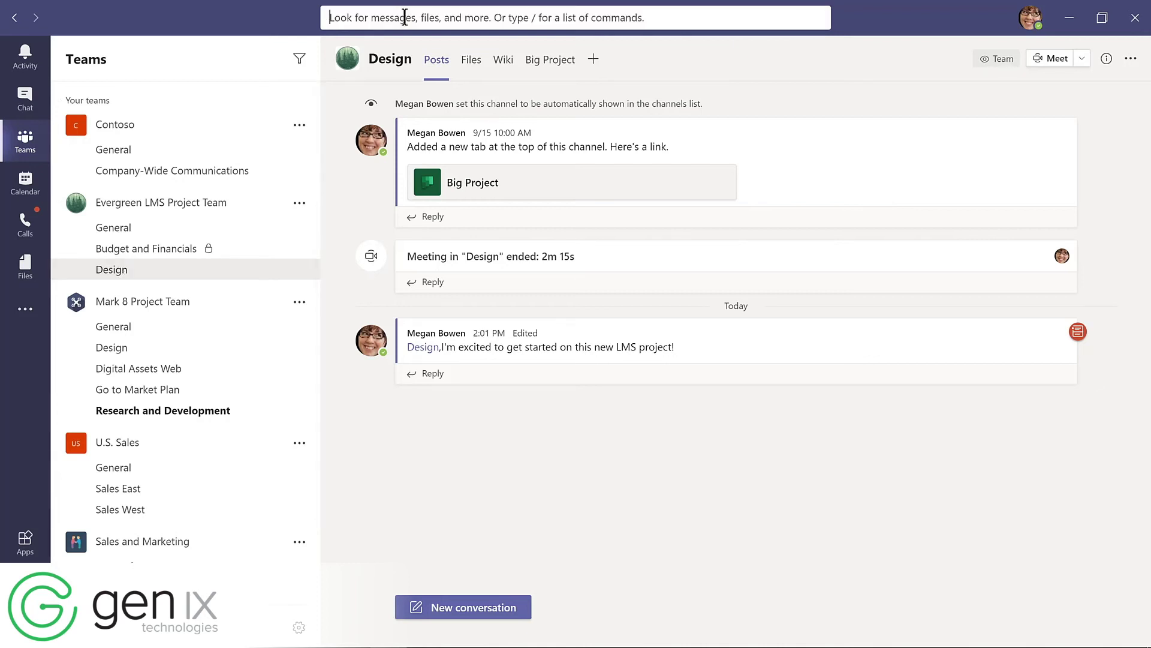
pyautogui.write('/saved')
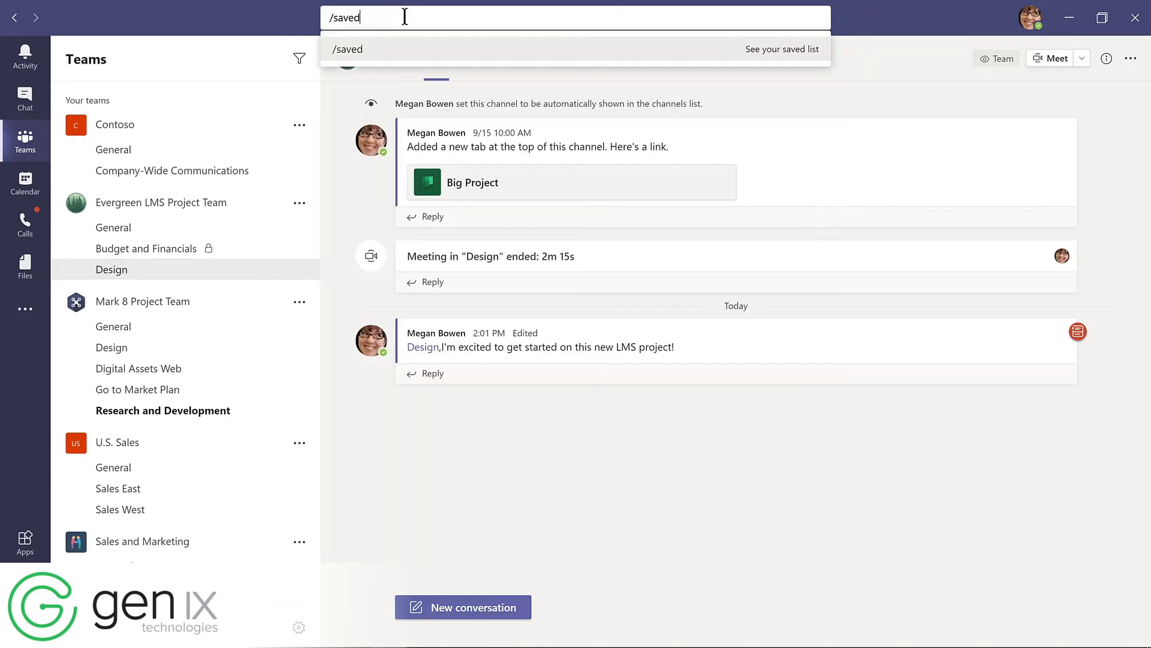
pyautogui.press('Return')
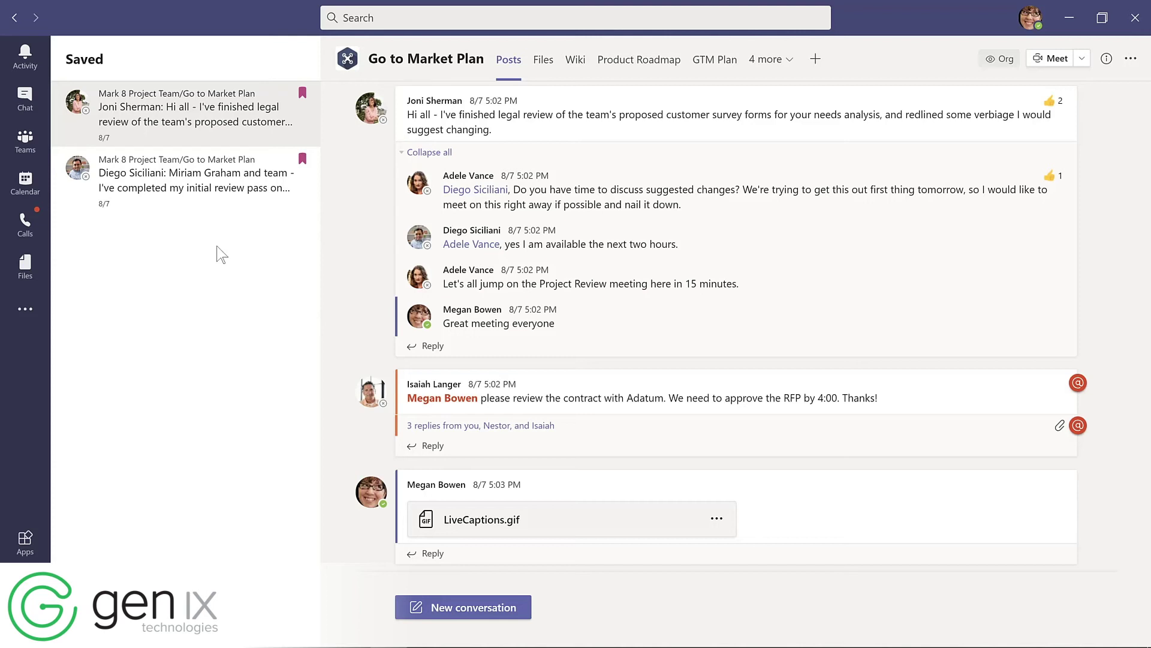
pyautogui.click(303, 161)
# Step: Return to the Go to Market Plan channel, save the message about reviewing the Adatum contract, and unsave it again
pyautogui.click(28, 146)
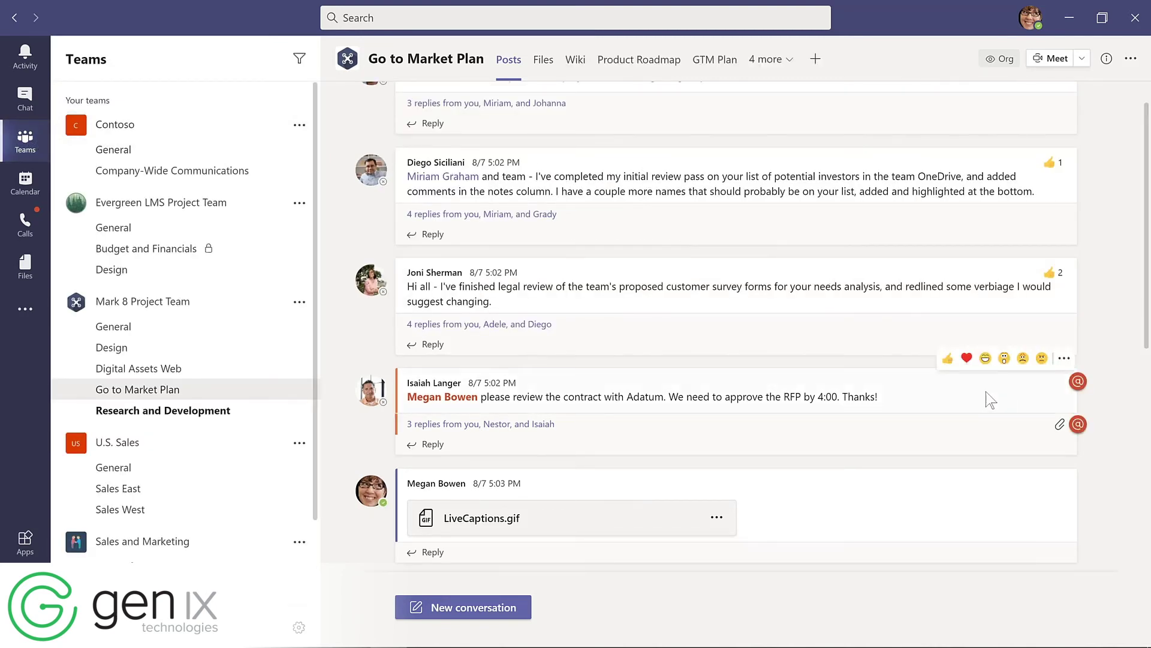
pyautogui.click(1064, 359)
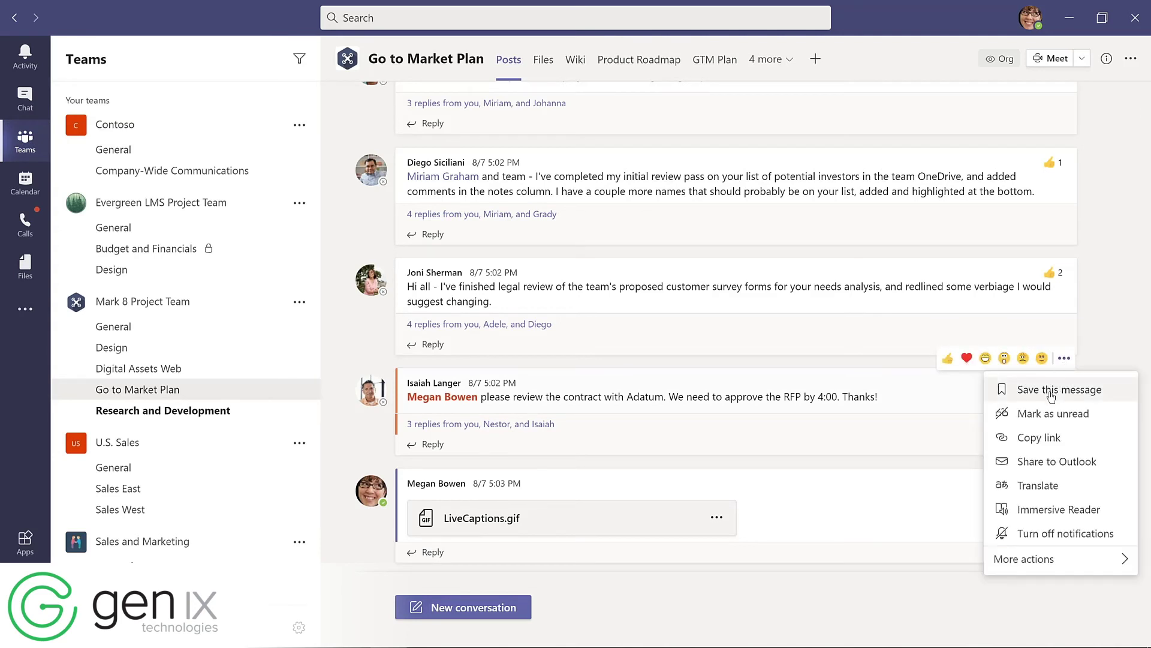
pyautogui.click(1054, 391)
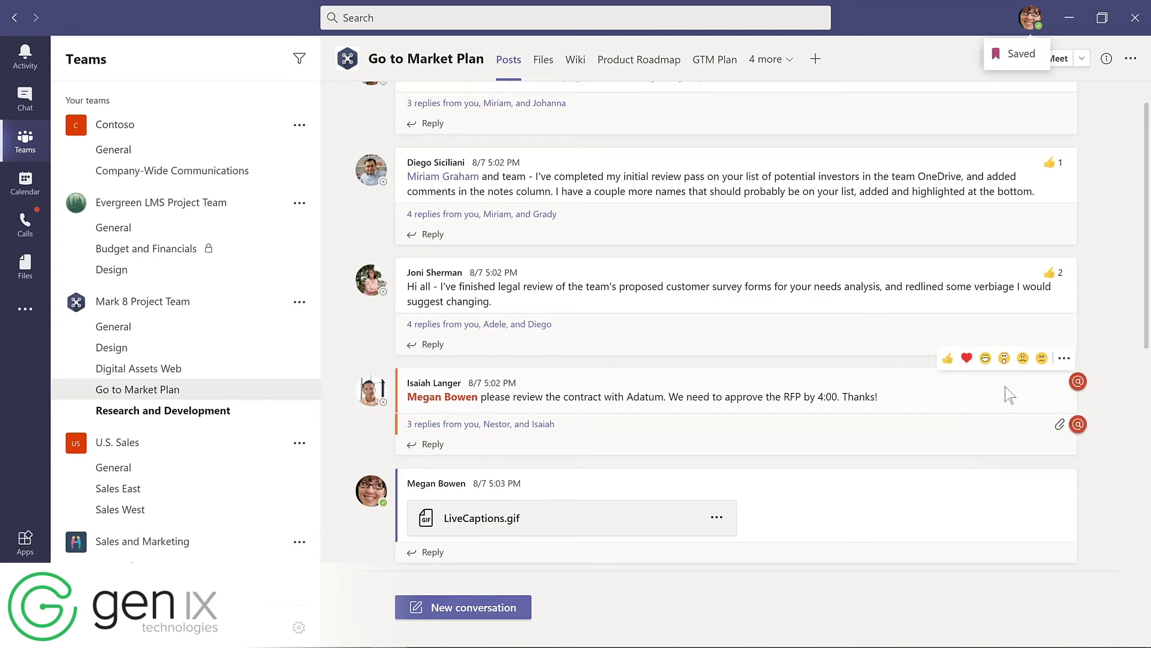
pyautogui.click(1065, 358)
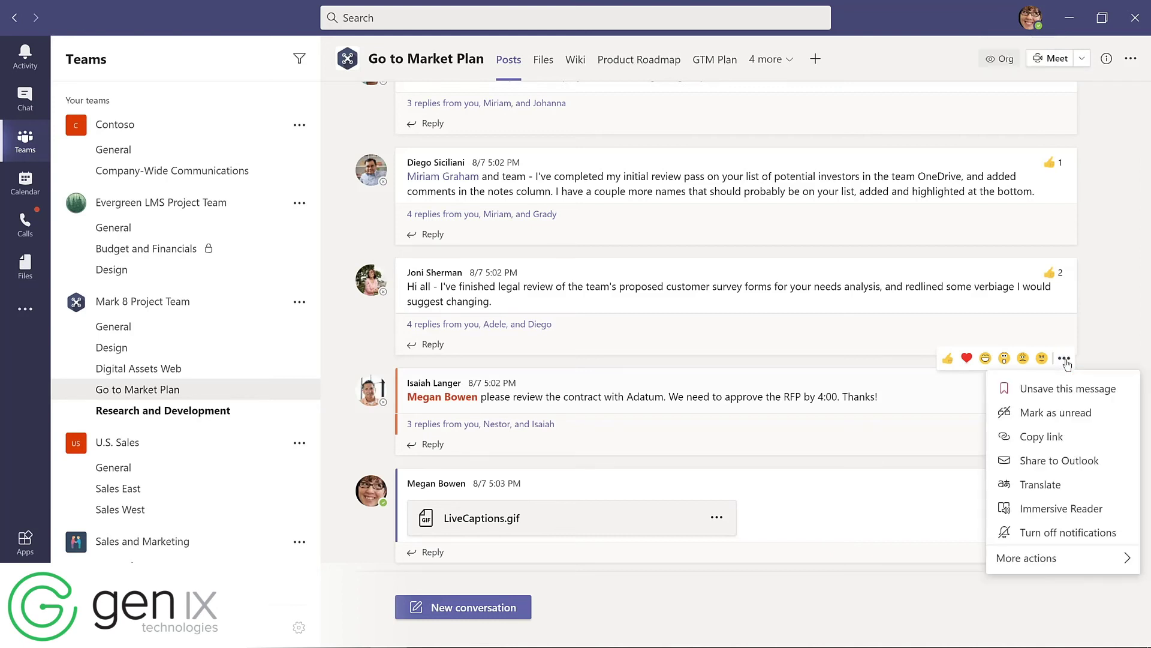
pyautogui.click(1052, 391)
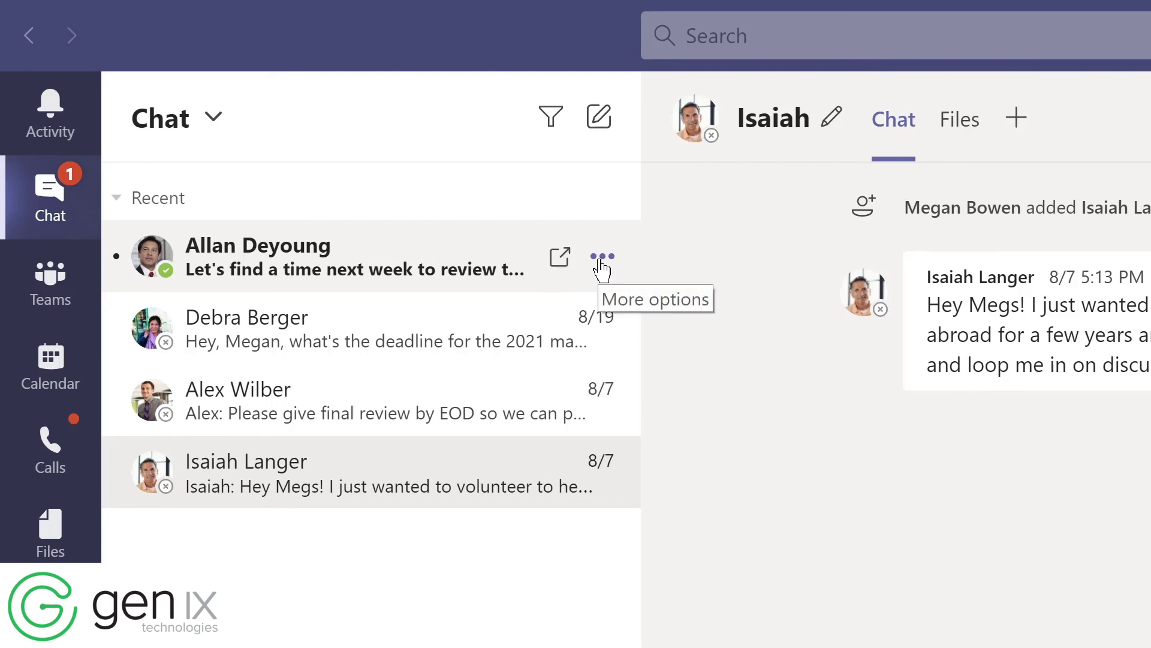
# Step: Pin the unread chat about finding a time next week, and move the pinned chat with the volunteering message above it
pyautogui.click(601, 257)
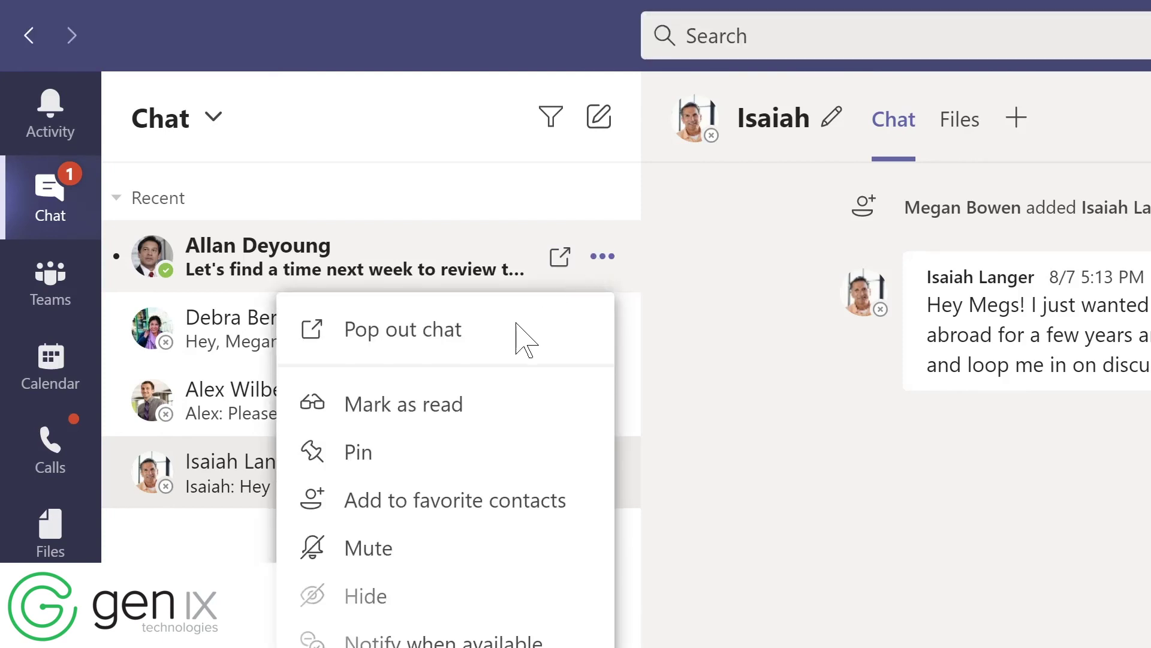
pyautogui.click(360, 456)
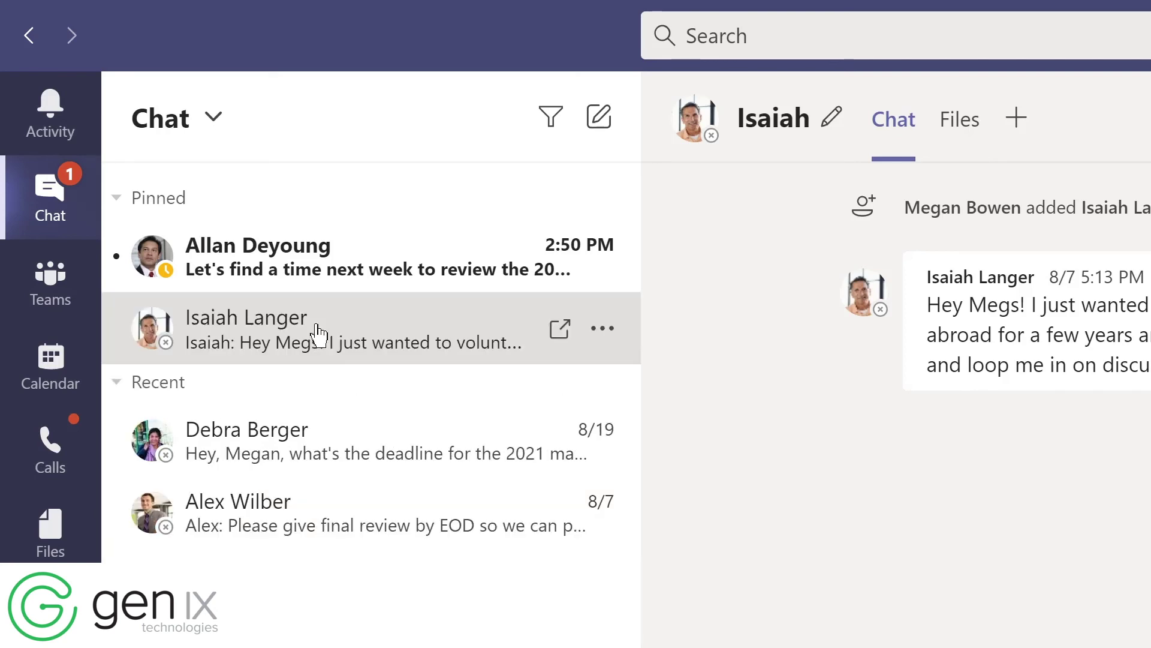
pyautogui.moveTo(318, 332); pyautogui.dragTo(319, 243)
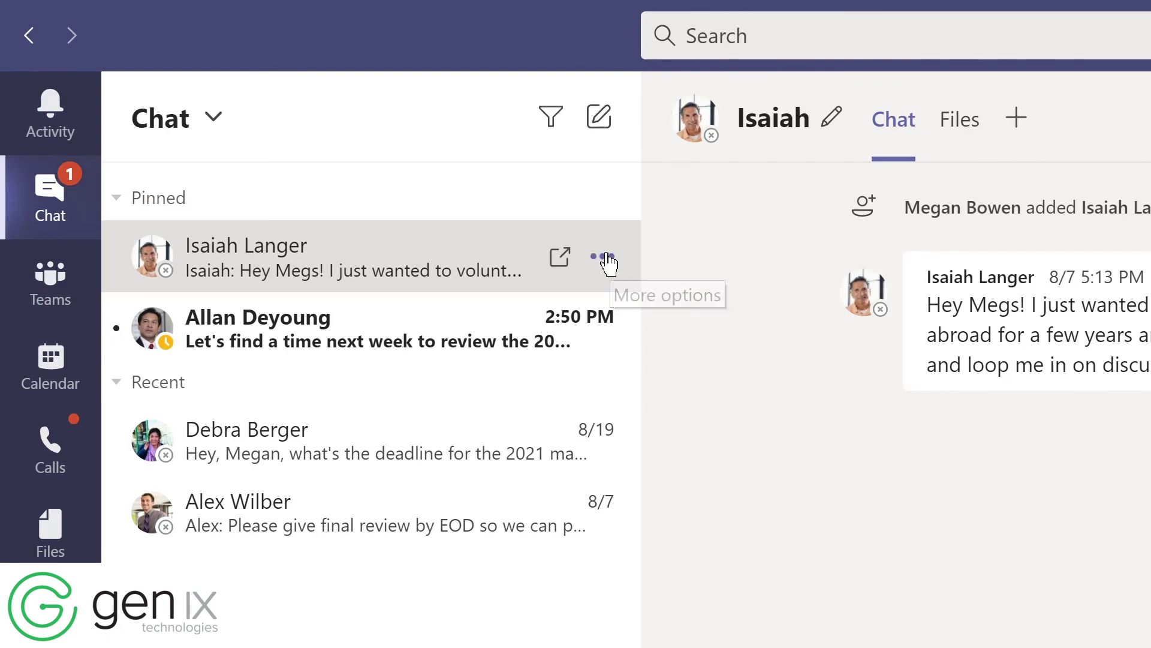
# Step: Unpin the chat whose message offers to volunteer
pyautogui.click(605, 258)
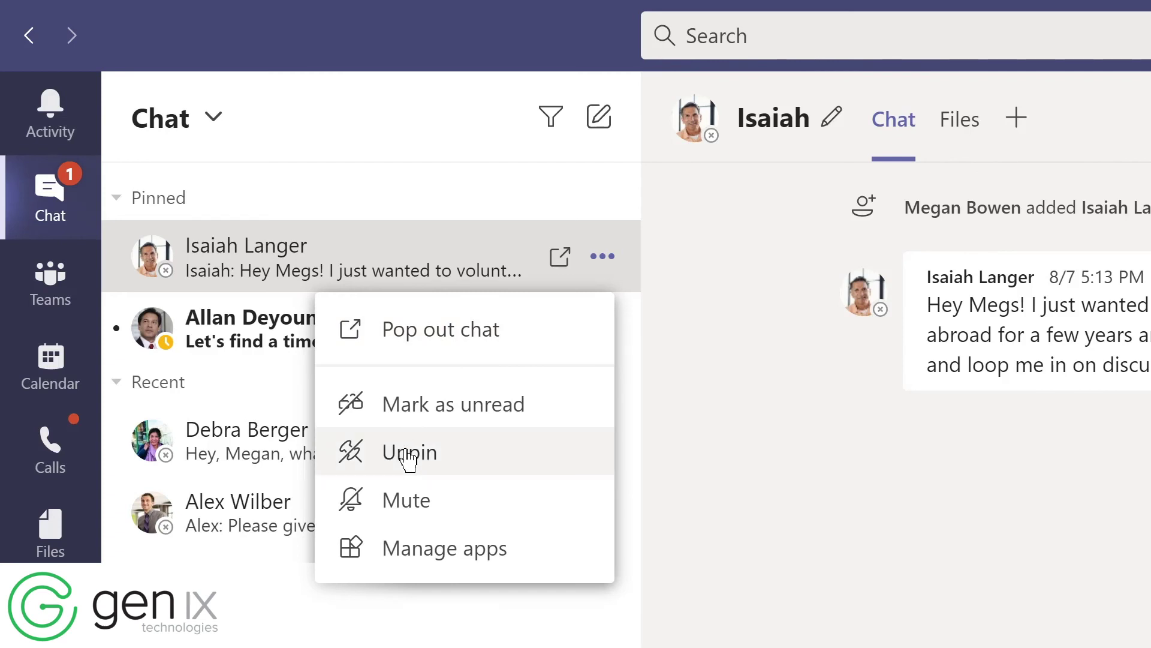
pyautogui.click(412, 457)
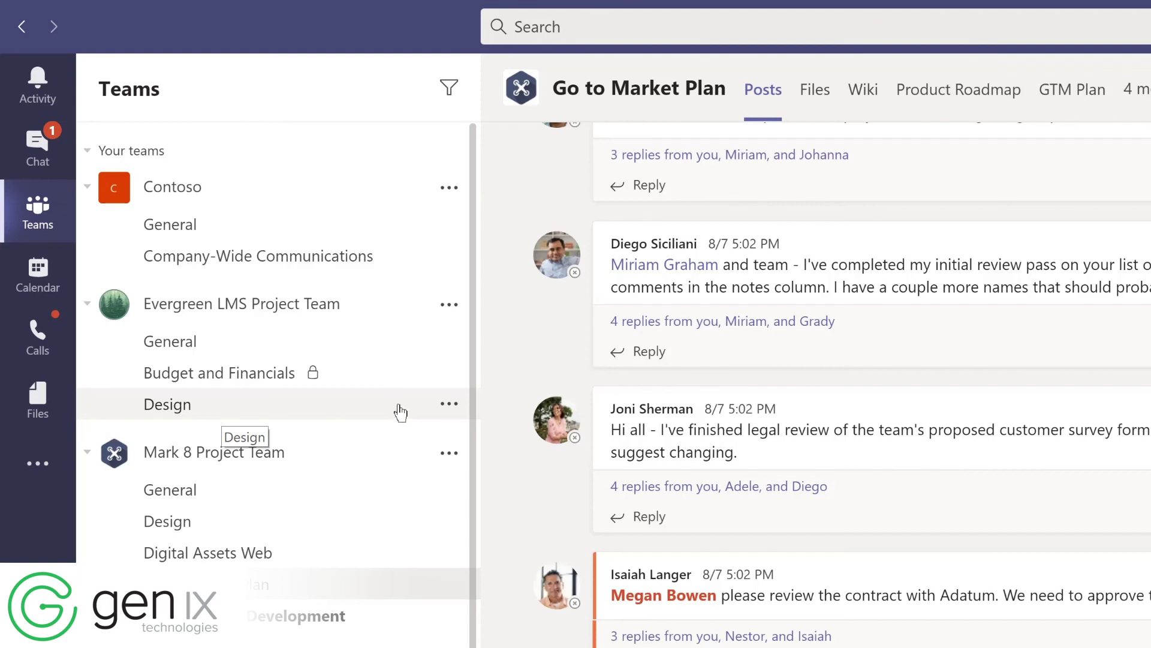
# Step: Pin the Evergreen LMS Project Team's Design channel and move the pinned Digital Assets Web channel above it
pyautogui.click(448, 405)
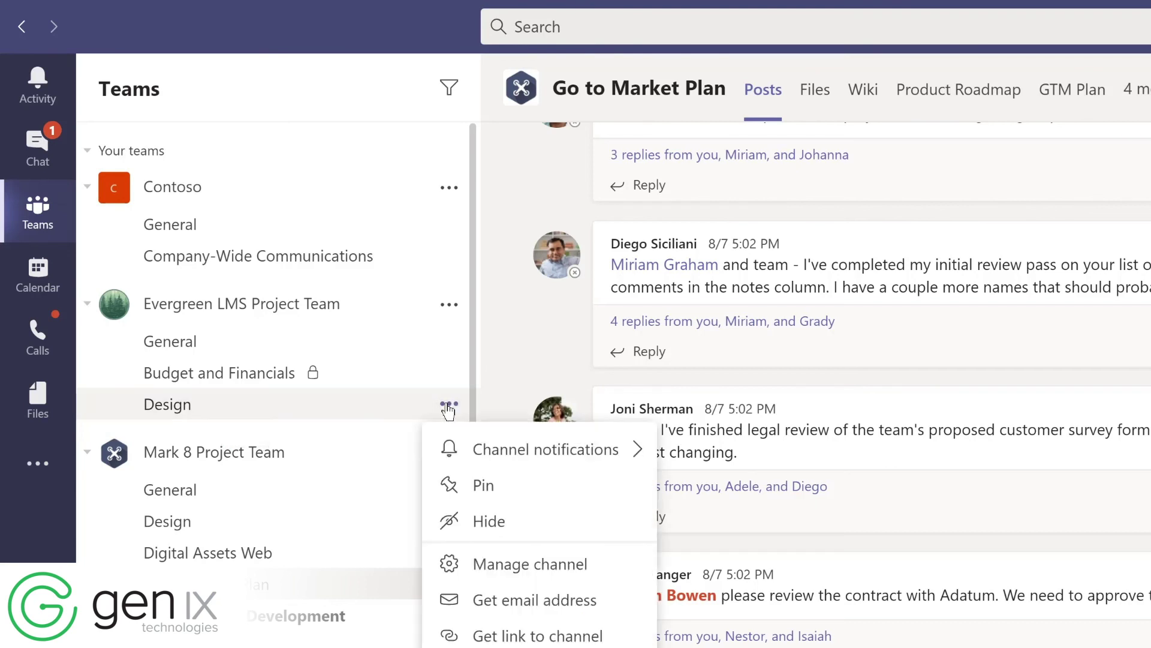
pyautogui.click(480, 491)
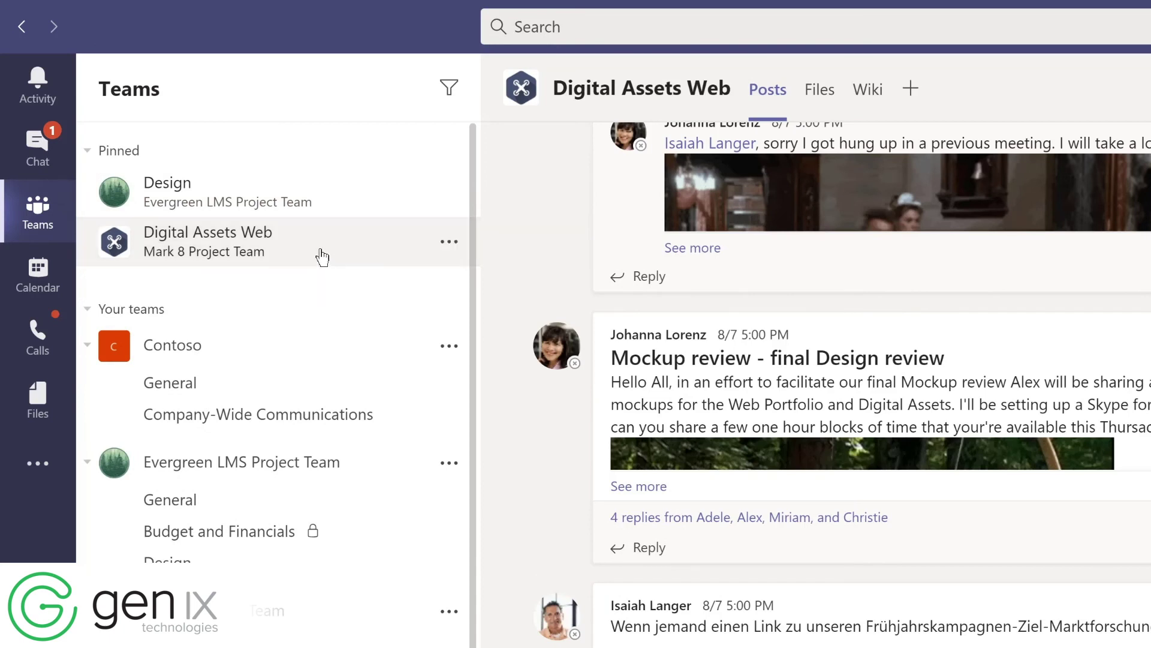
pyautogui.moveTo(315, 250); pyautogui.dragTo(323, 177)
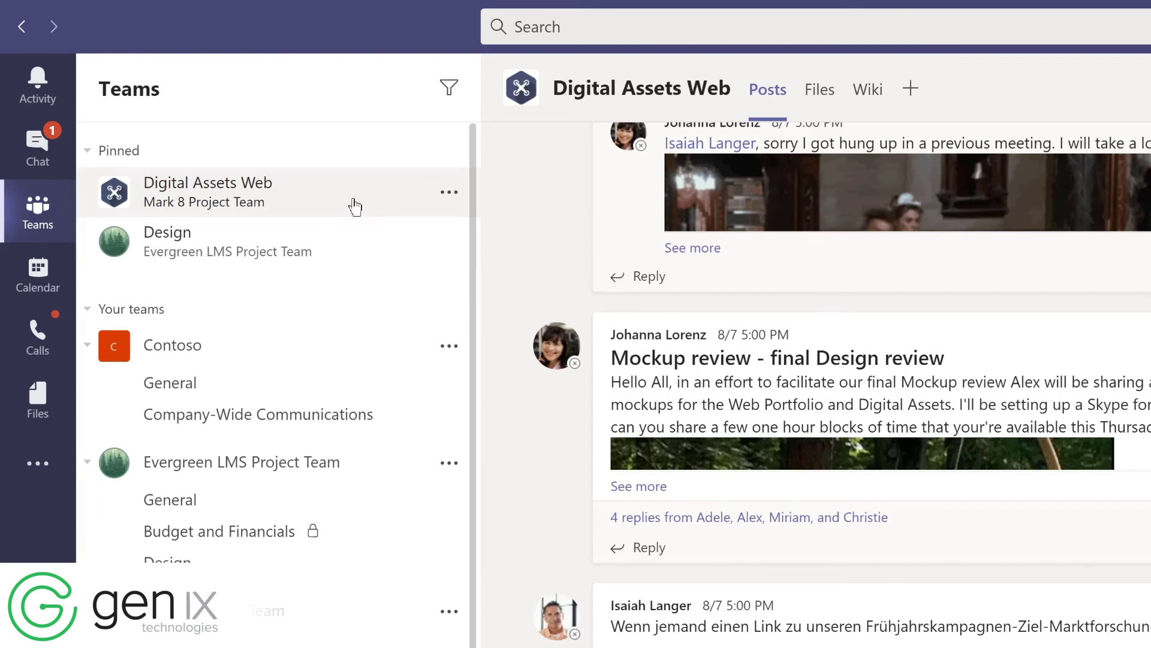
# Step: Unpin the Mark 8 Project Team's Digital Assets Web channel
pyautogui.click(449, 193)
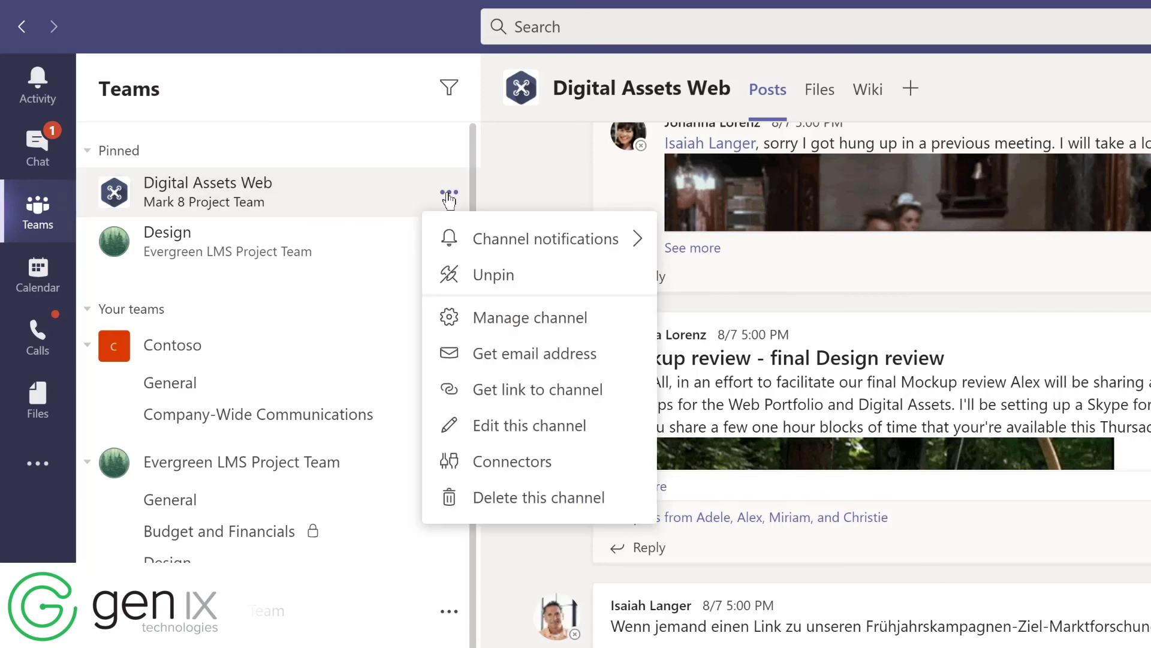
pyautogui.click(463, 276)
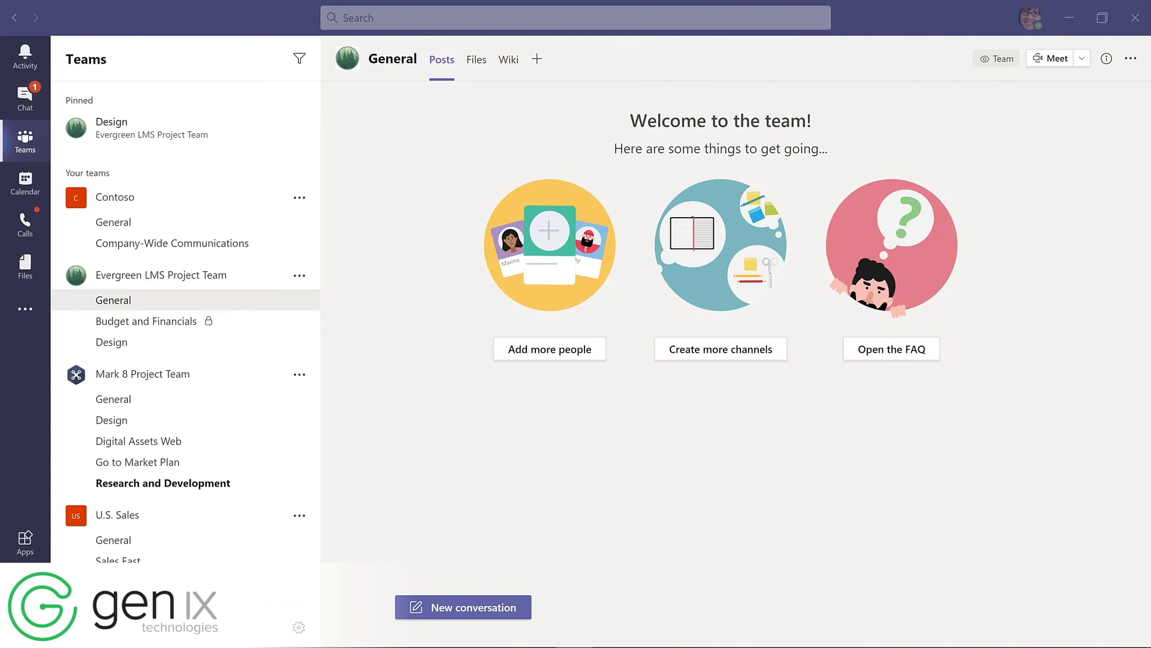
# Step: Start a formatted conversation in the Evergreen LMS Project Team's General channel with the subject "I'm excited to start planning our new LMS!"
pyautogui.click(451, 607)
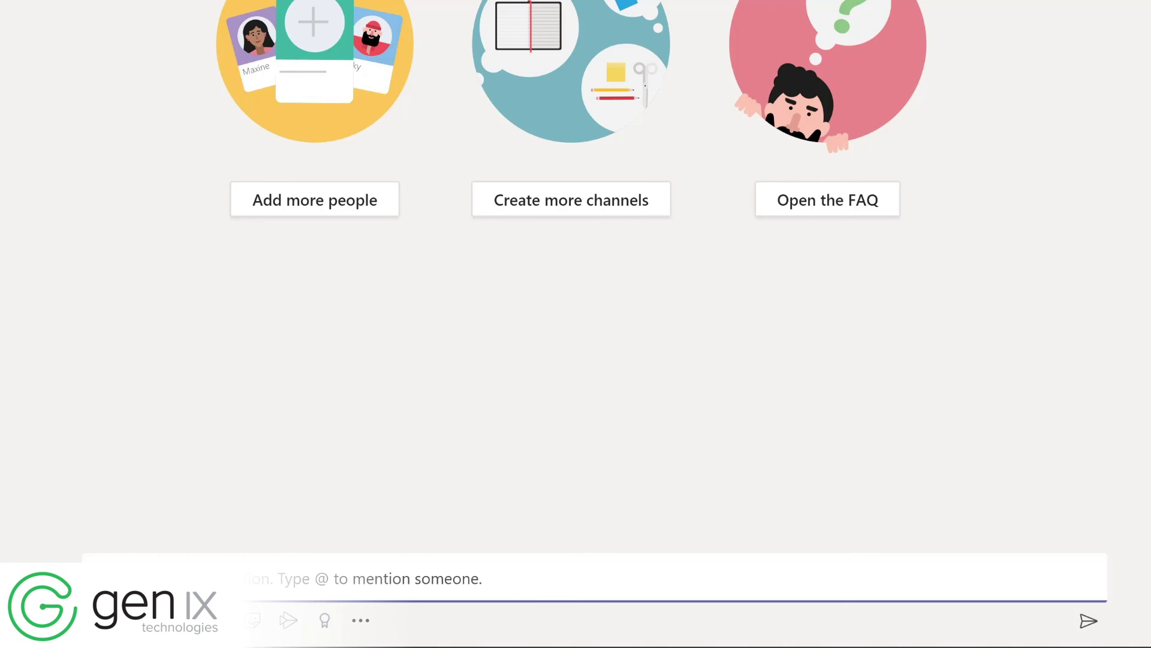
pyautogui.hotkey('ctrl', 'shift', 'x')
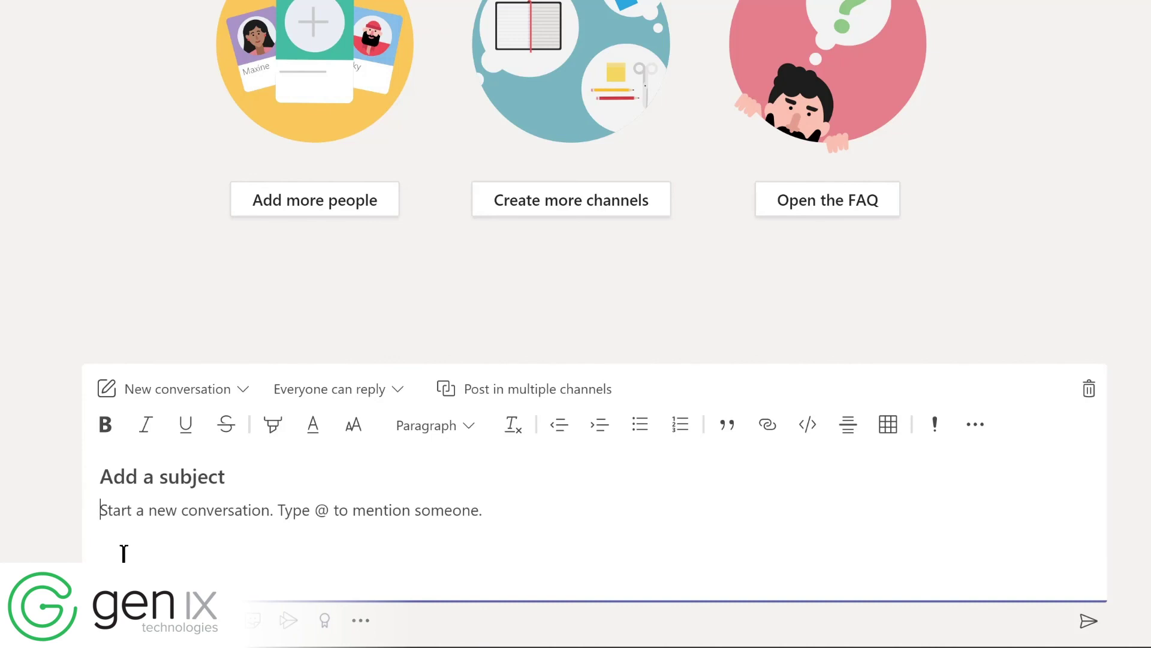
pyautogui.click(147, 479)
pyautogui.write("I'm ")
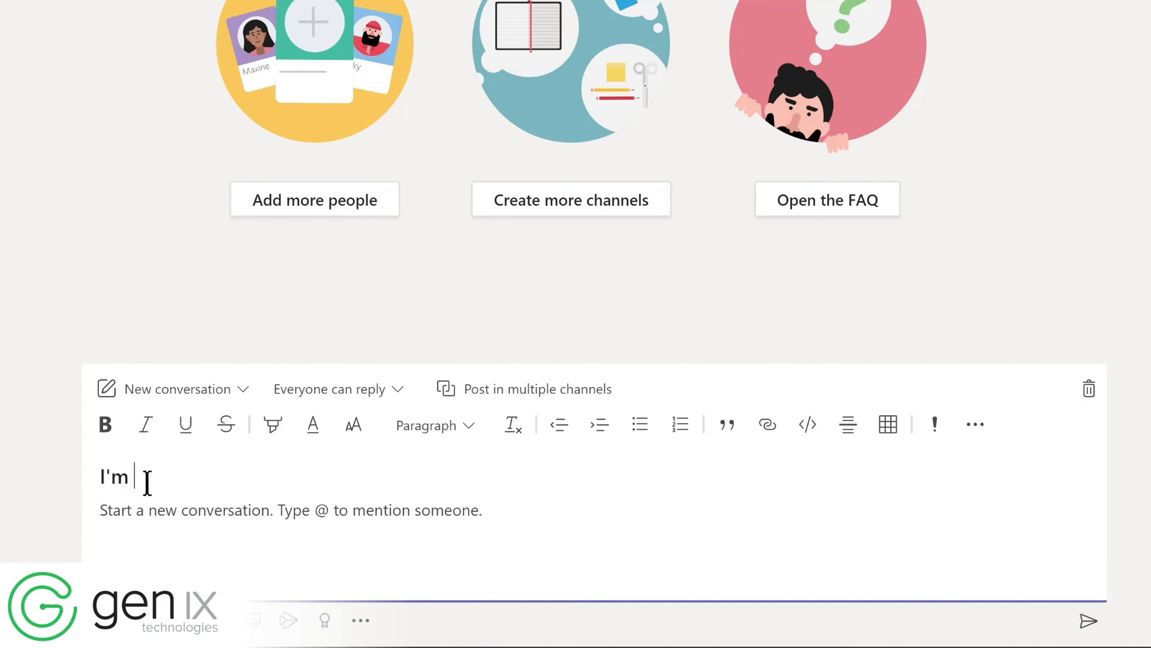
pyautogui.write('excited to start planning our new LMS!')
pyautogui.press('Return')
# Step: Write the message body "We'll be sharing details and actions in the Design channel", with Design as a channel mention
pyautogui.write('W')
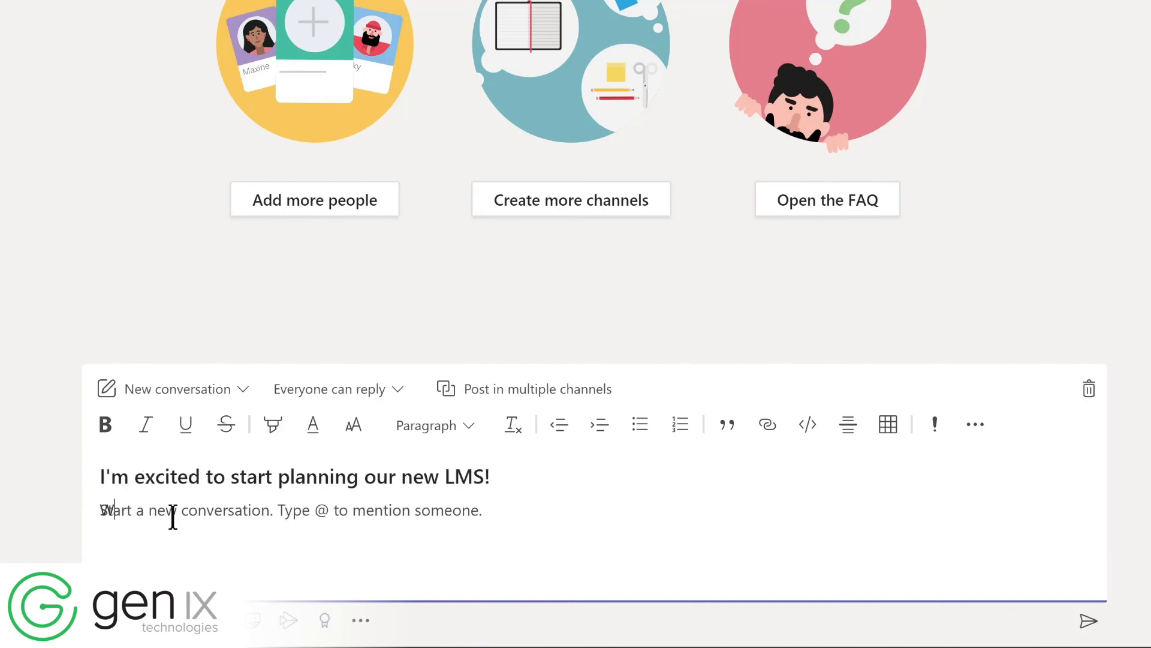
pyautogui.write("e'll be sharing details and actions in the @Design")
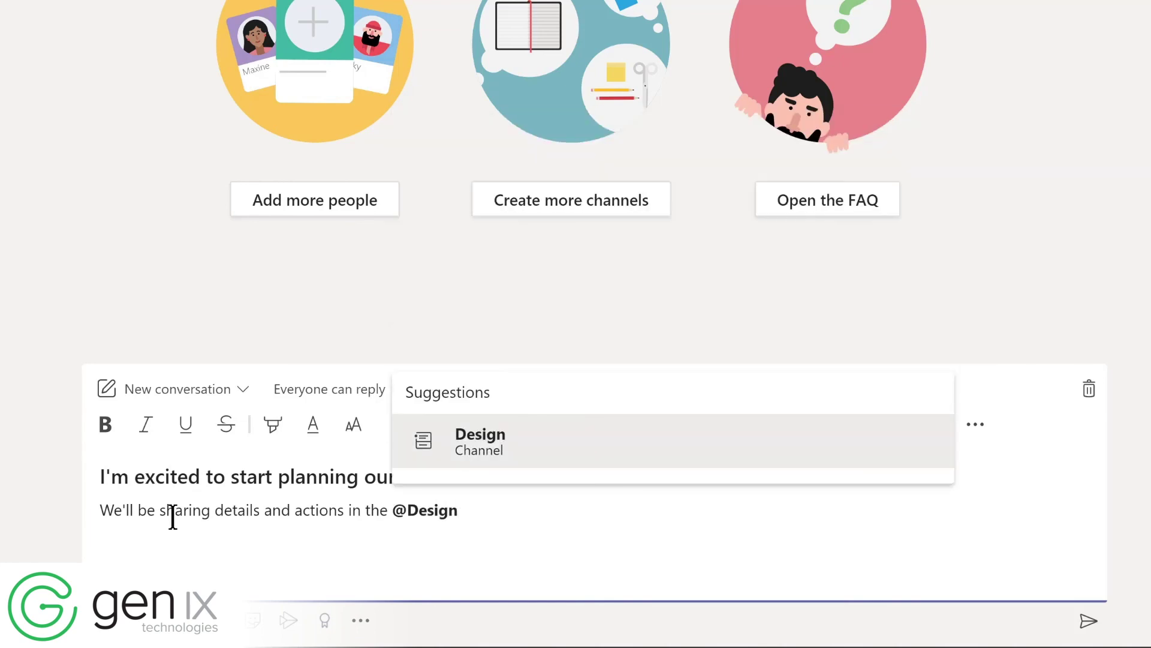
pyautogui.press('Return')
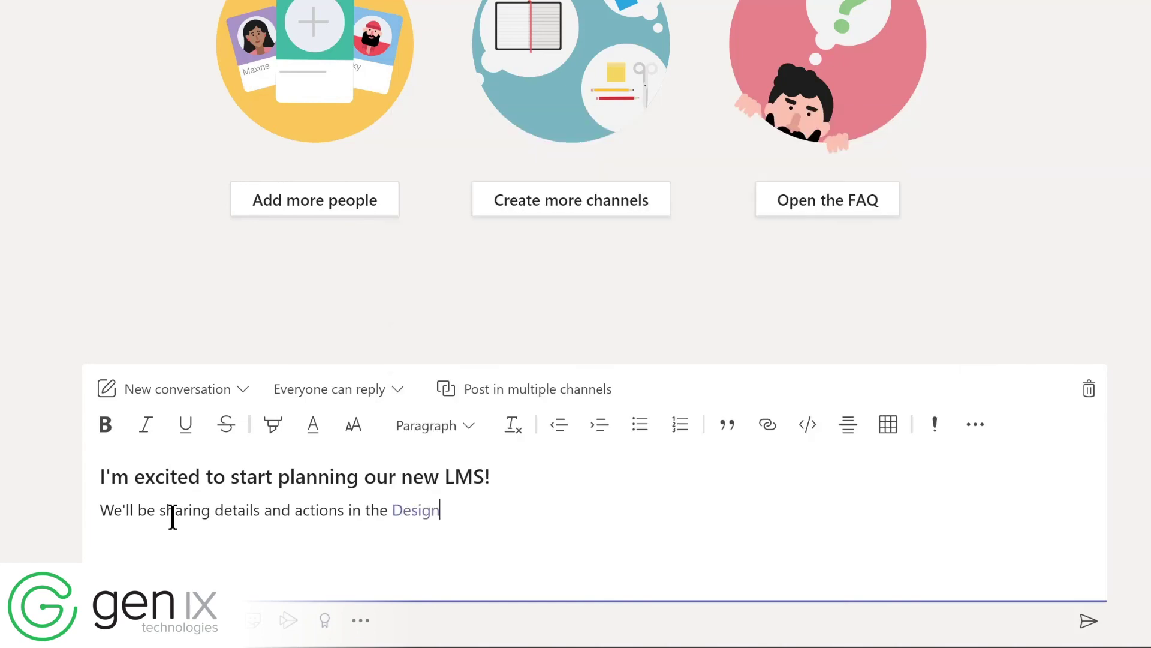
pyautogui.write('channel')
# Step: Highlight the whole body sentence of the message in yellow
pyautogui.hotkey('ctrl', 'Home')
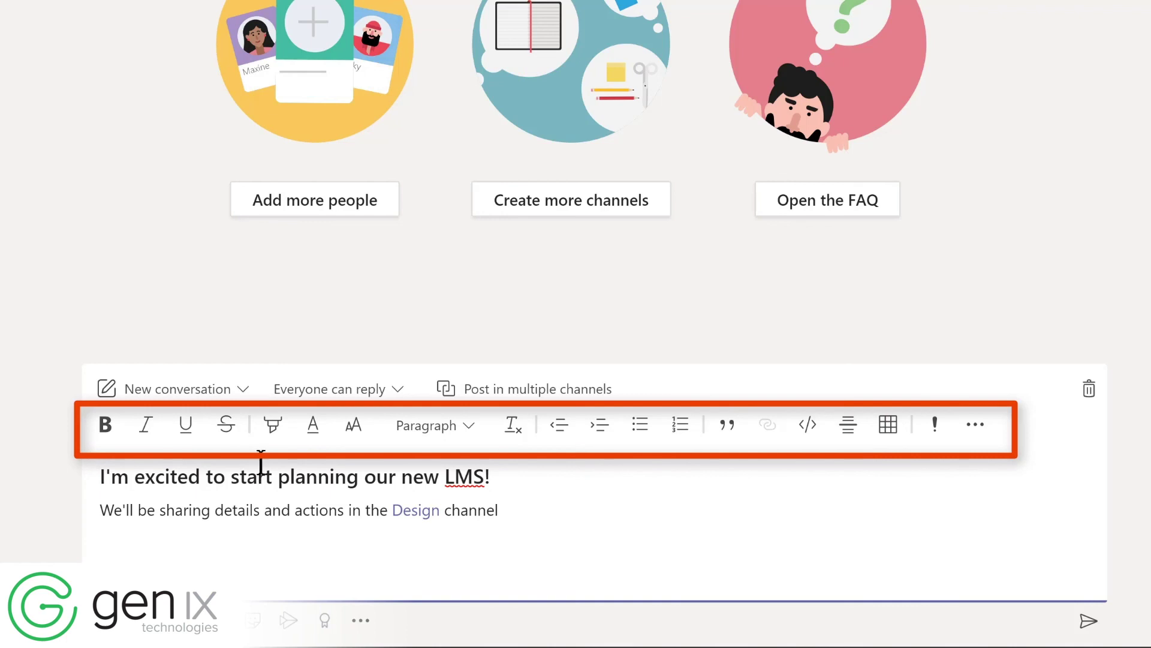
pyautogui.tripleClick(113, 502)
pyautogui.click(273, 424)
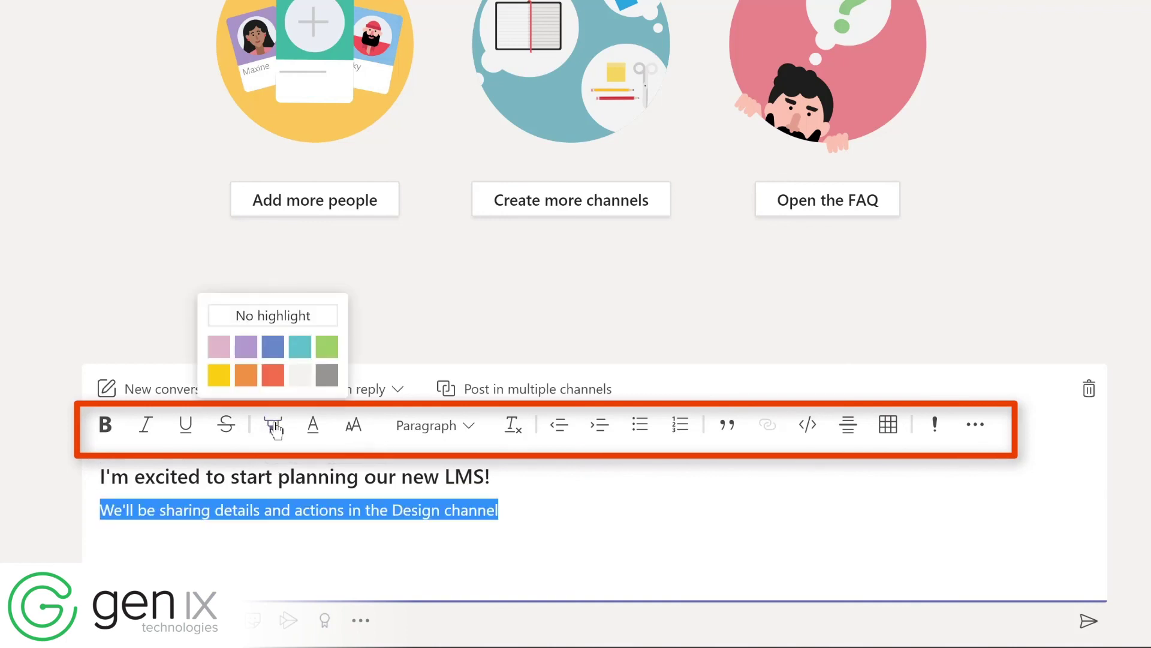
pyautogui.click(218, 375)
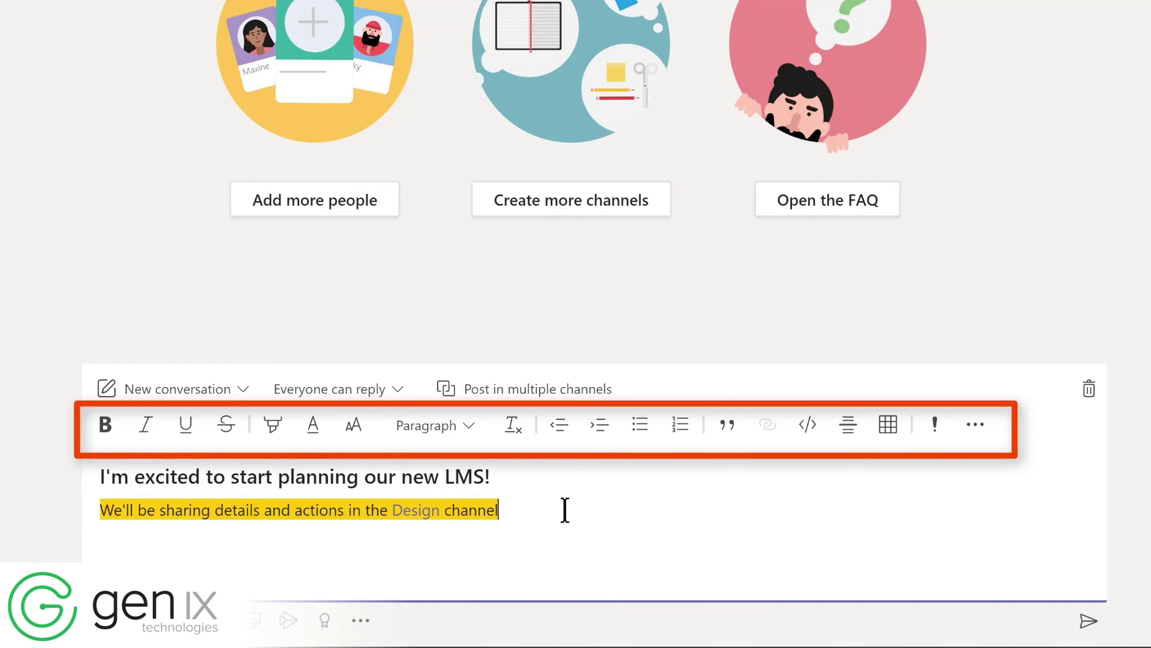
# Step: Below the highlighted sentence, add a smile emoji and the GIF of the dancing man in a grey sweater from a search for "yay"
pyautogui.press('Return')
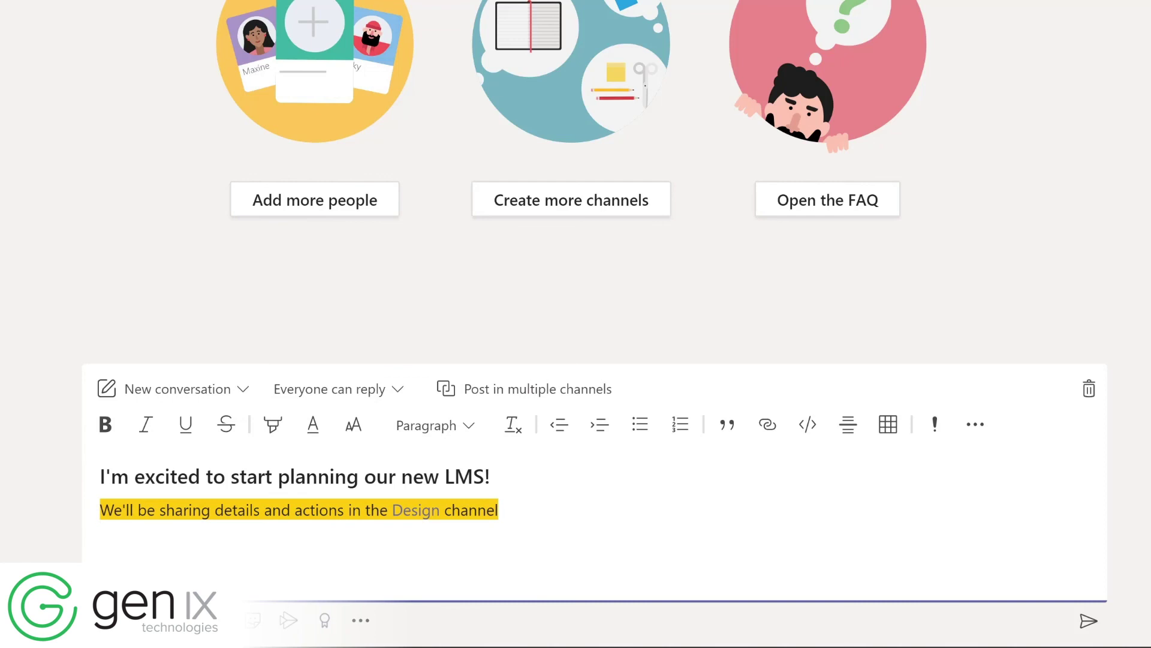
pyautogui.click(180, 619)
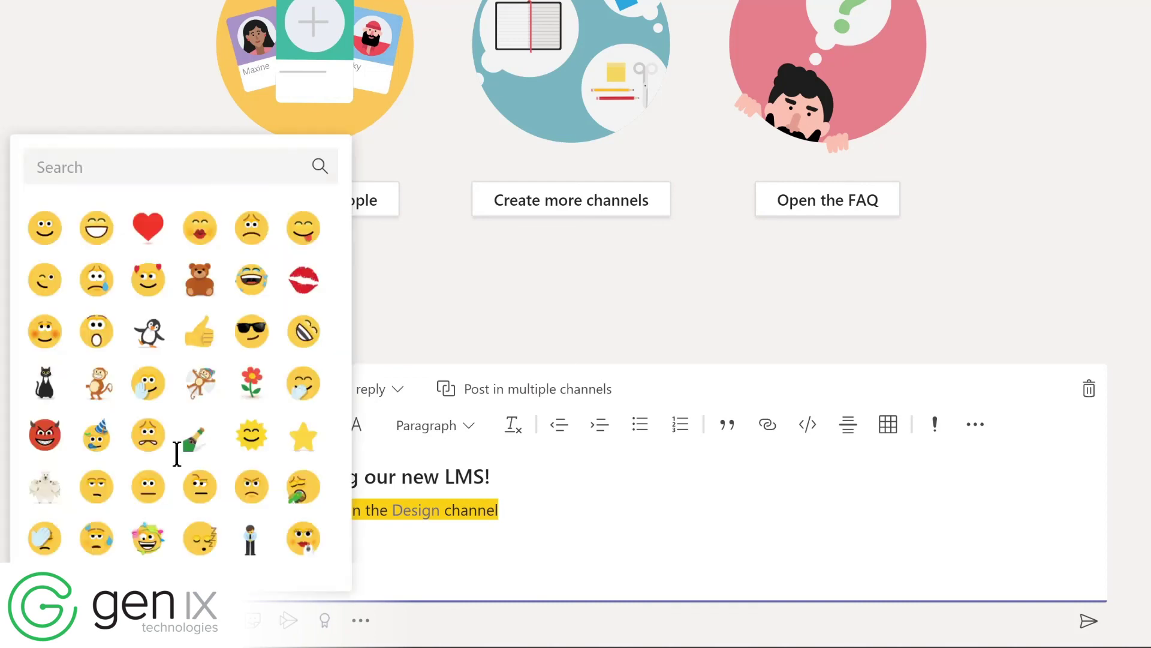
pyautogui.click(53, 238)
pyautogui.click(217, 620)
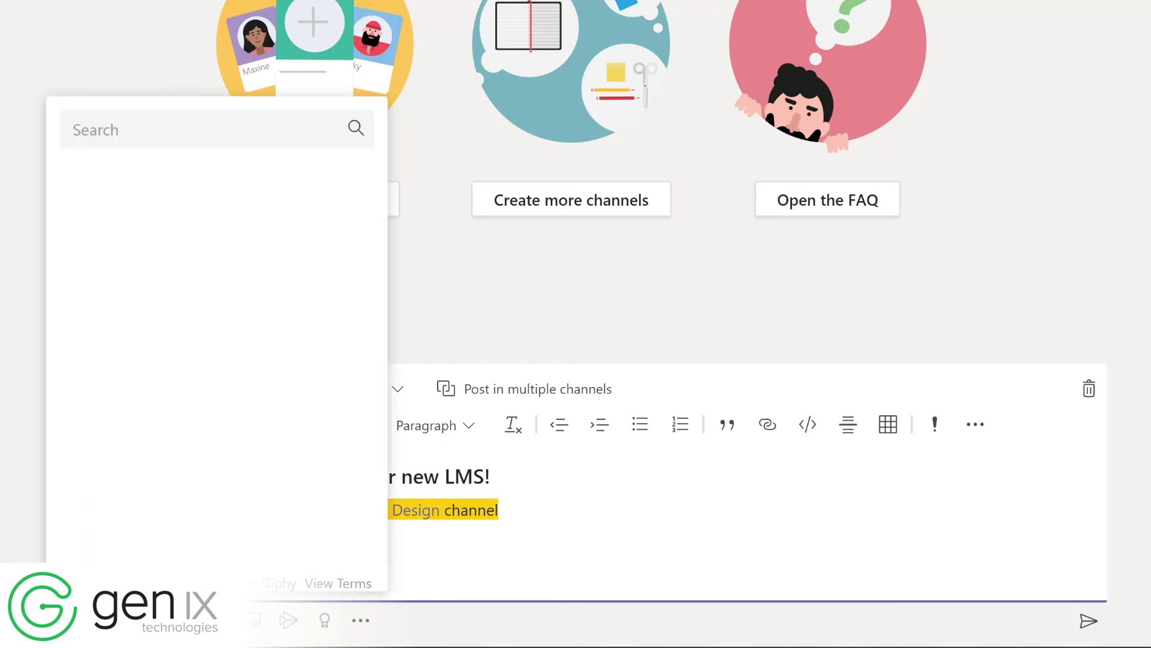
pyautogui.write('yay')
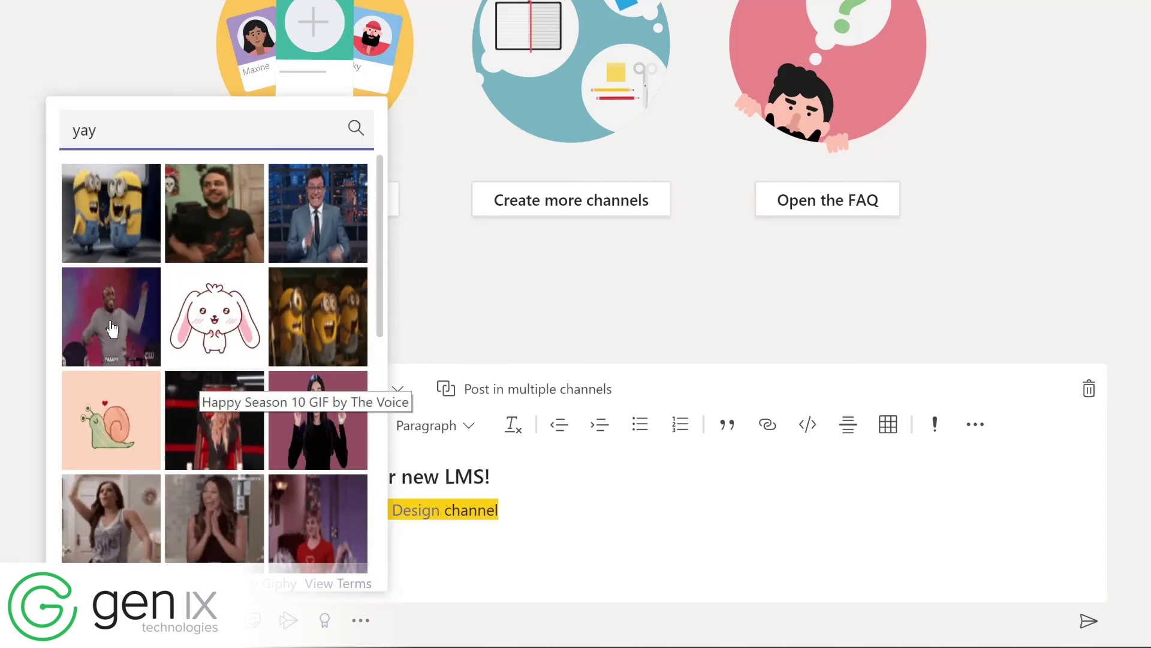
pyautogui.click(94, 334)
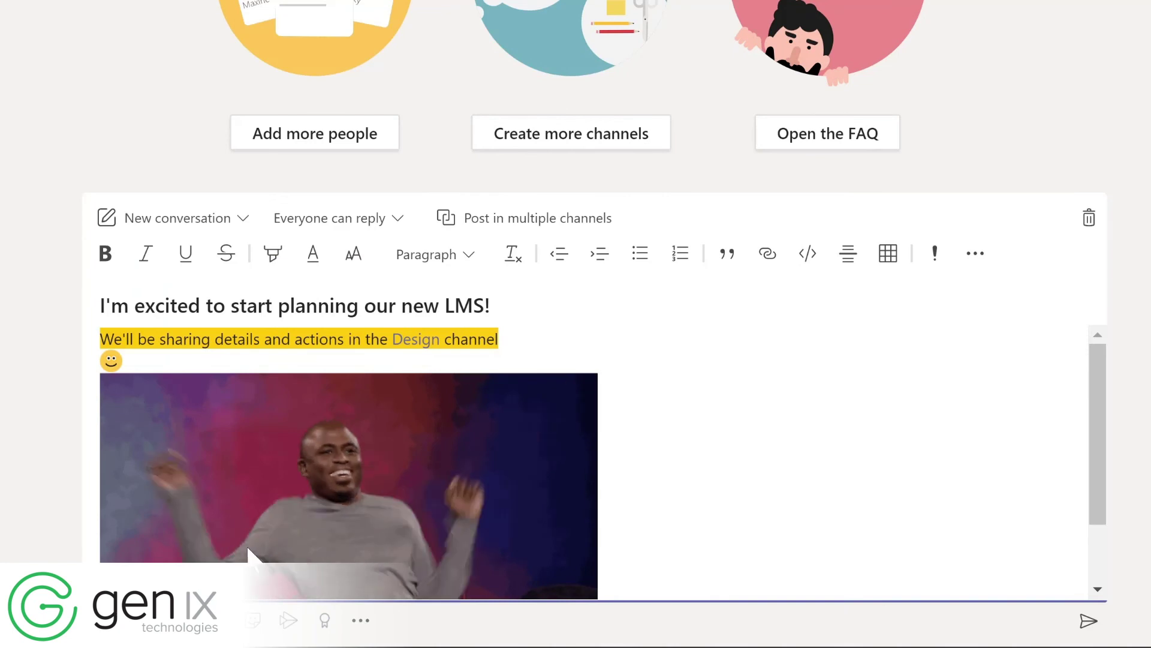
# Step: Add the popular "OH YEAH!" sticker to the message, keeping its caption
pyautogui.click(255, 621)
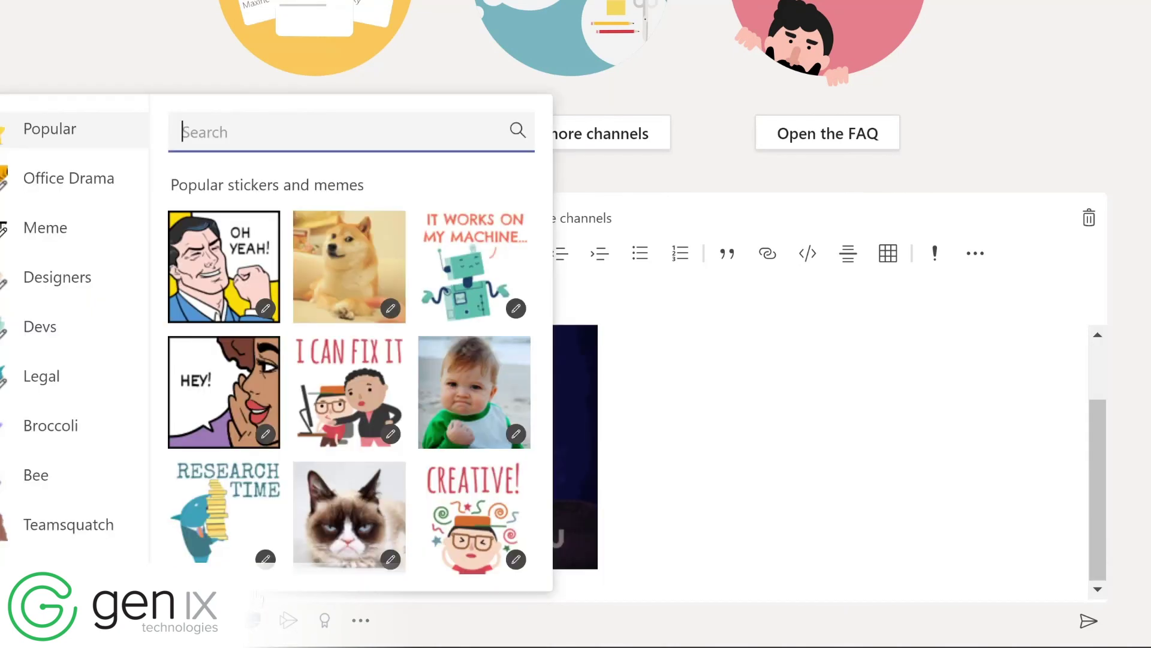
pyautogui.click(214, 305)
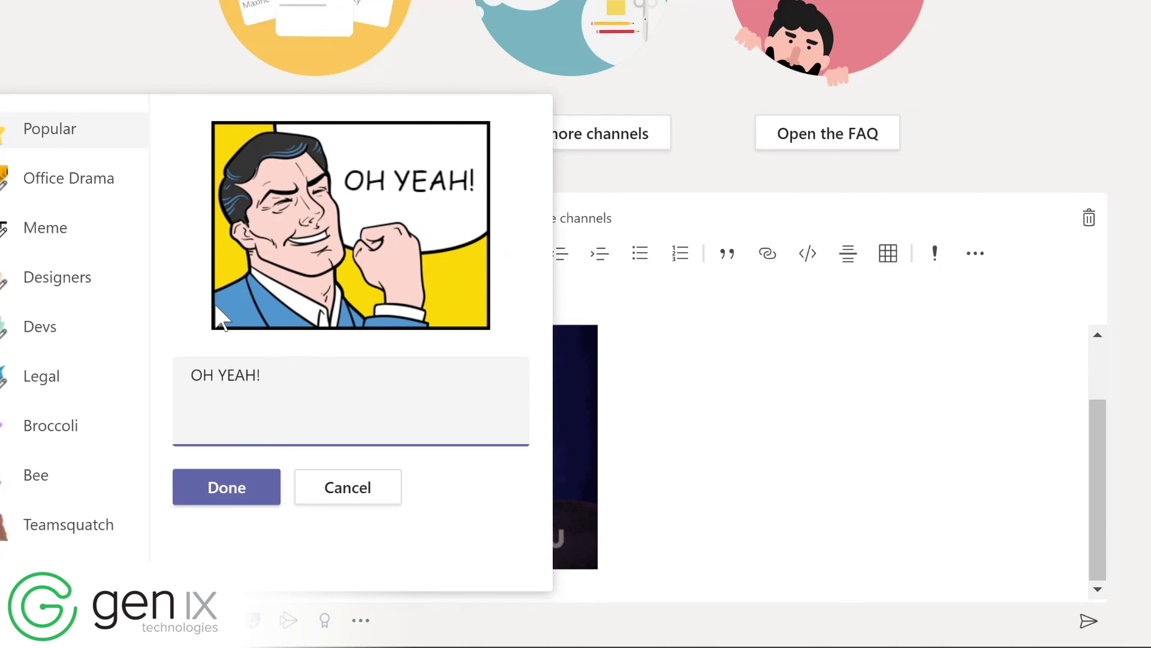
pyautogui.click(226, 486)
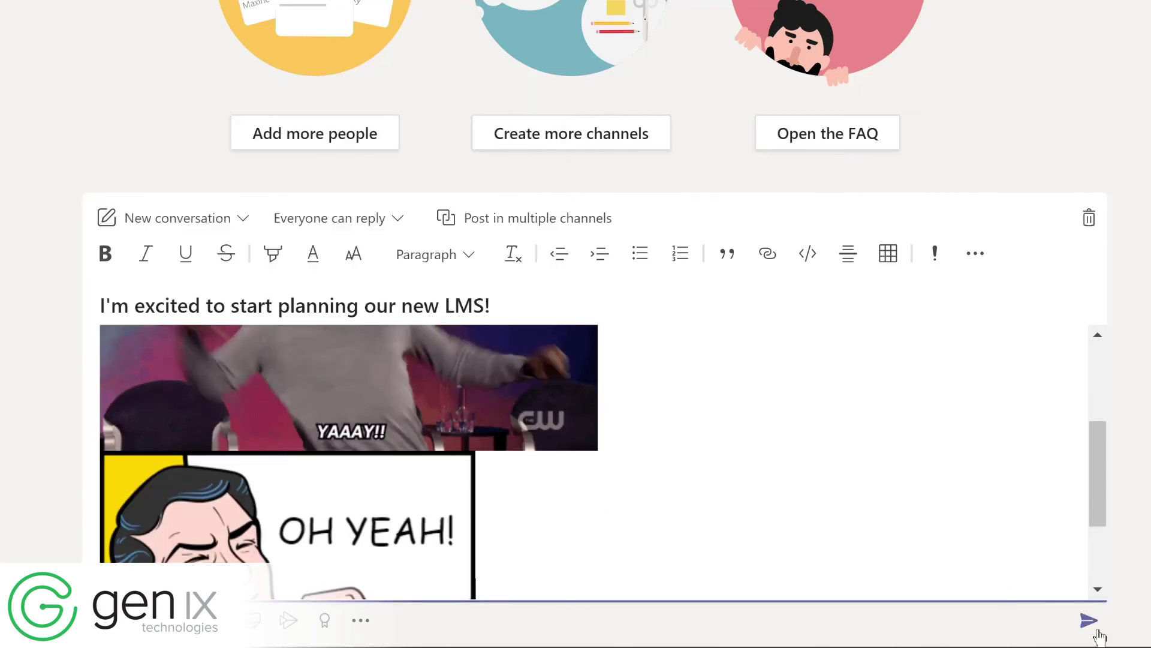